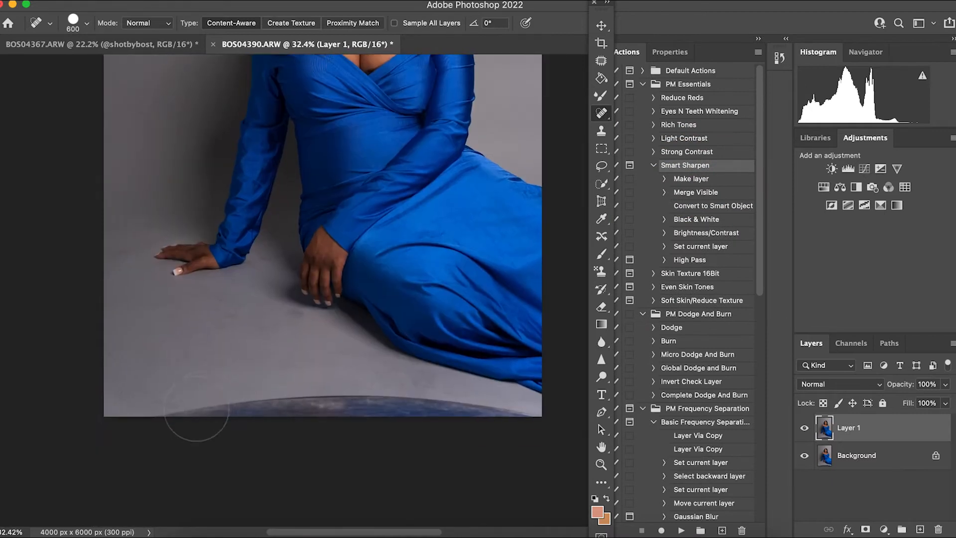
Step: Remove the dark curved object along the lower edge of the grey backdrop with a 600 px content-aware Spot Healing Brush
mouse_move(181, 410)
mouse_down()
mouse_move(417, 412)
mouse_move(526, 426)
mouse_move(508, 414)
mouse_move(517, 414)
mouse_move(262, 442)
mouse_up()
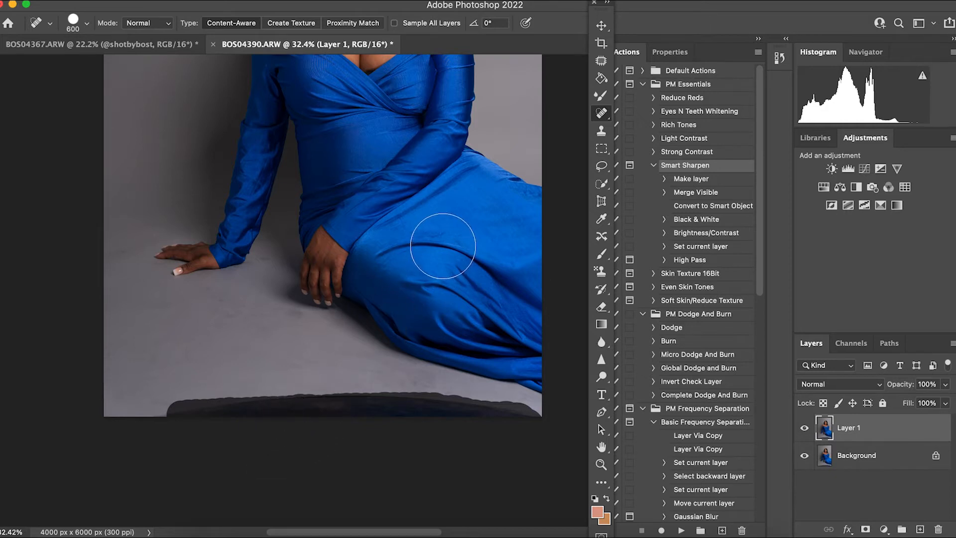
drag(352, 305, 351, 350)
drag(330, 252, 356, 329)
drag(264, 429, 280, 347)
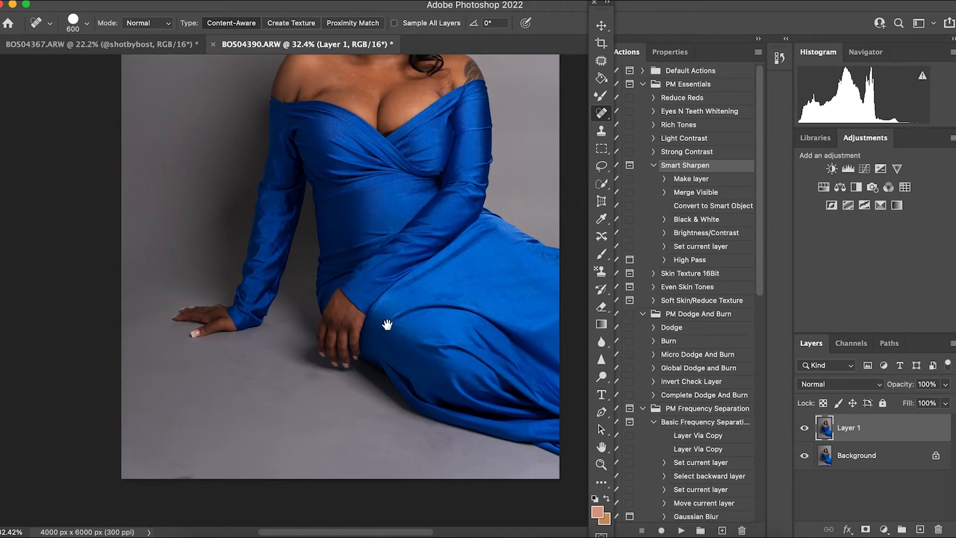
Step: Heal the spots and blemishes across the chest and shoulder with the Spot Healing Brush at 50 px
drag(385, 190, 348, 315)
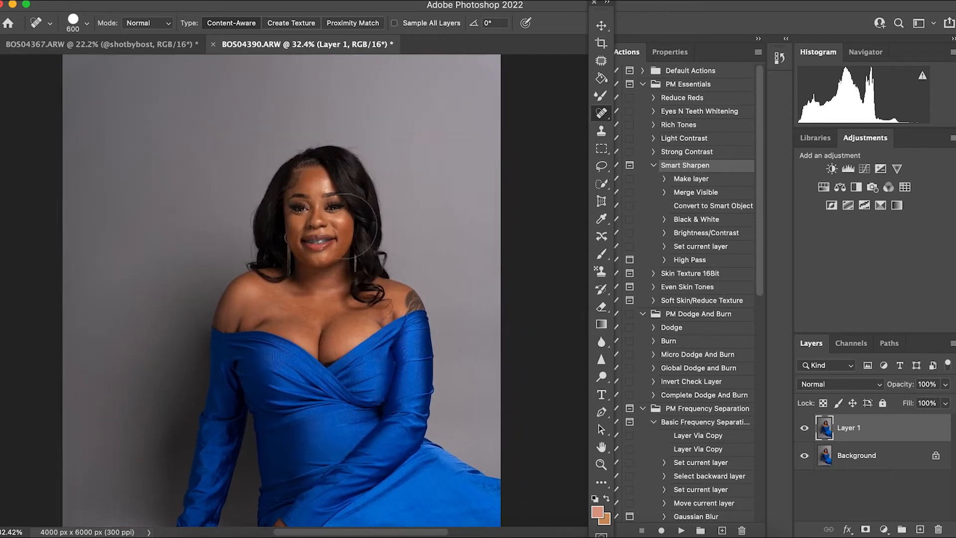
key(super+plus)
scroll(349, 235, up, 2)
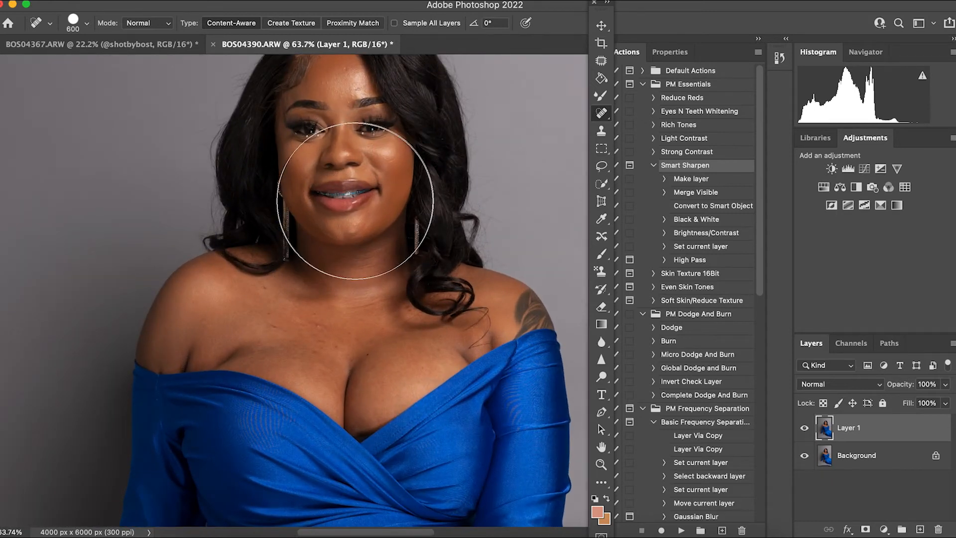
scroll(299, 288, up, 3)
scroll(355, 313, down, 2)
key(bracketleft)
key(bracketleft)
key(bracketleft)
key(bracketleft)
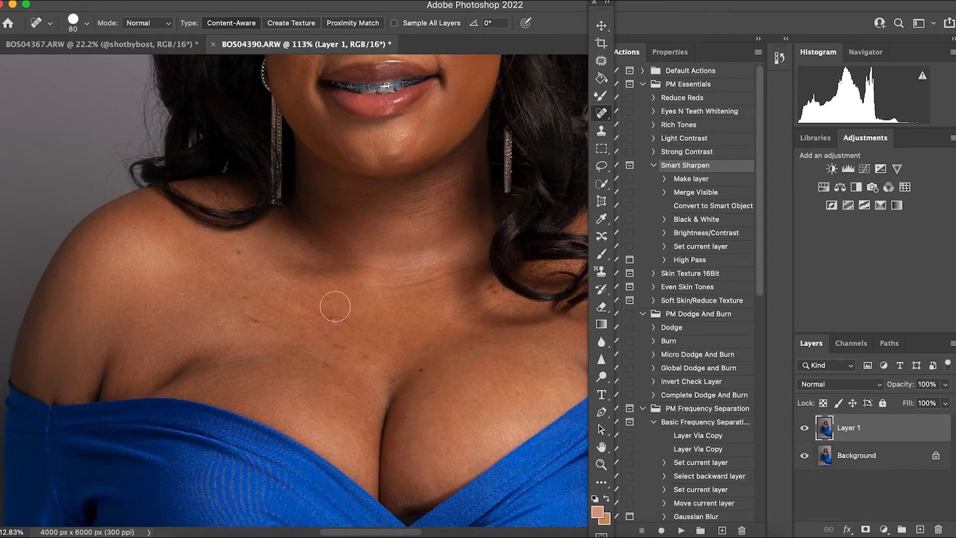
scroll(336, 312, up, 1)
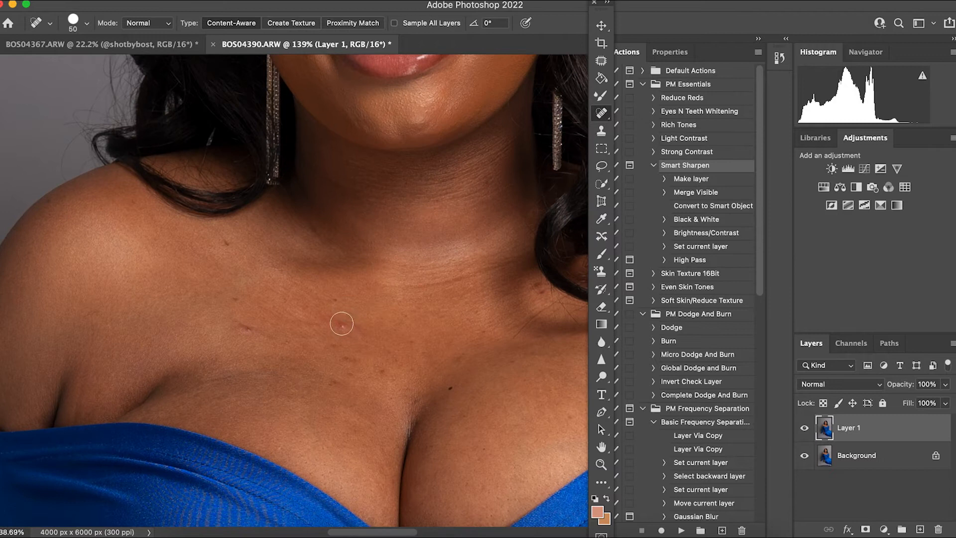
click(246, 329)
click(235, 299)
click(449, 386)
click(456, 358)
click(382, 372)
click(349, 367)
click(336, 379)
click(382, 452)
click(480, 335)
click(474, 314)
click(240, 326)
click(246, 374)
click(202, 368)
click(412, 369)
drag(91, 350, 92, 326)
drag(224, 396, 209, 403)
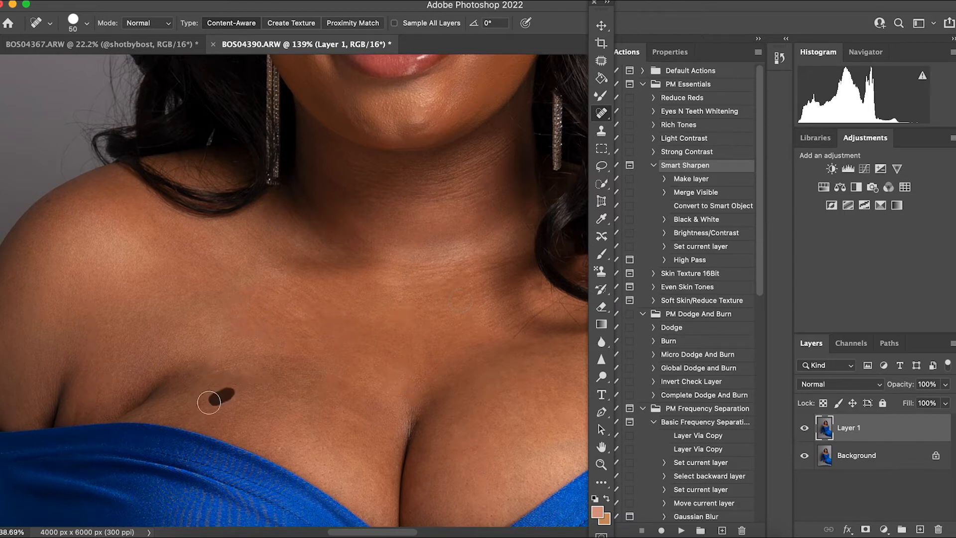
drag(192, 292, 128, 475)
Step: Hide and reshow Layer 1 to compare the healed chest with the original photo
scroll(308, 336, up, 1)
scroll(293, 269, down, 5)
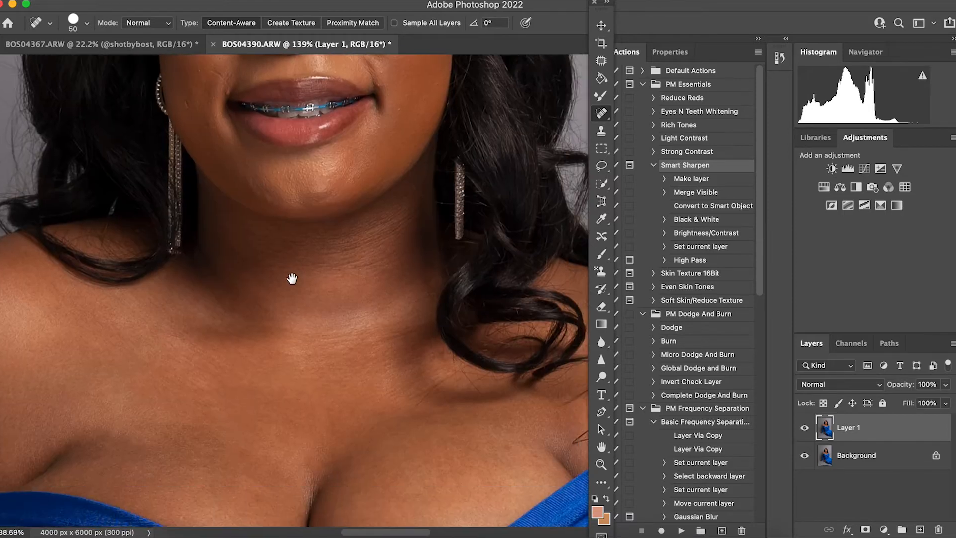
click(805, 429)
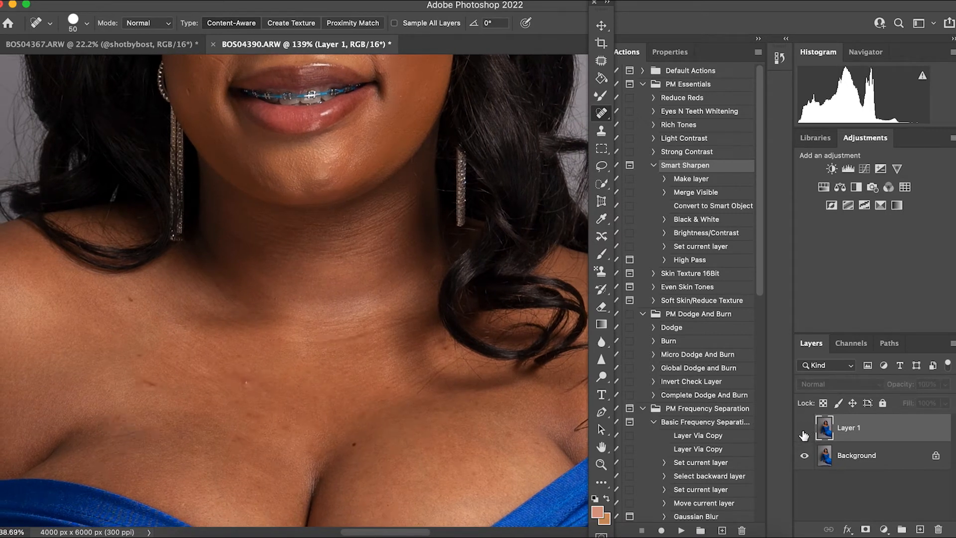
click(804, 431)
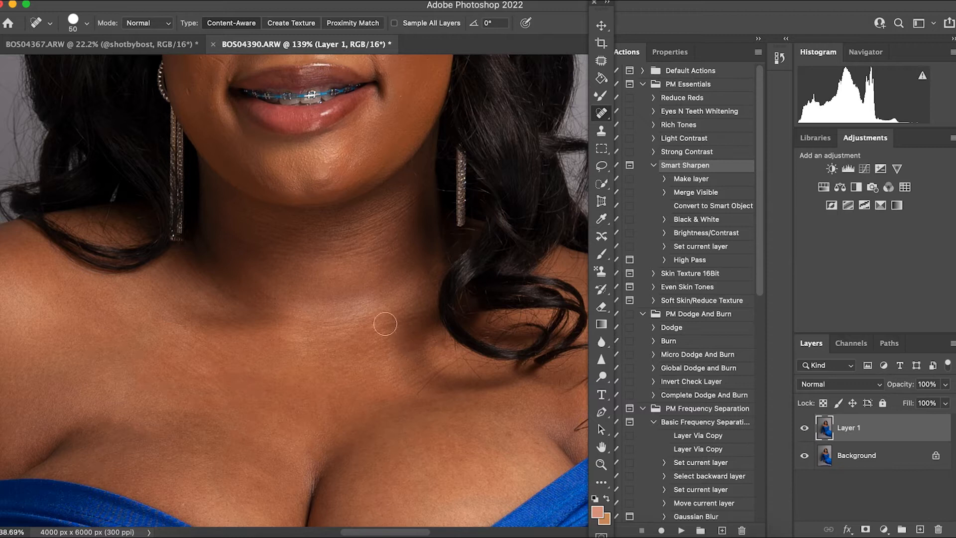
Step: Heal the small blemishes on the cheeks and forehead with the Spot Healing Brush at 25 px
scroll(390, 331, up, 2)
scroll(386, 329, up, 3)
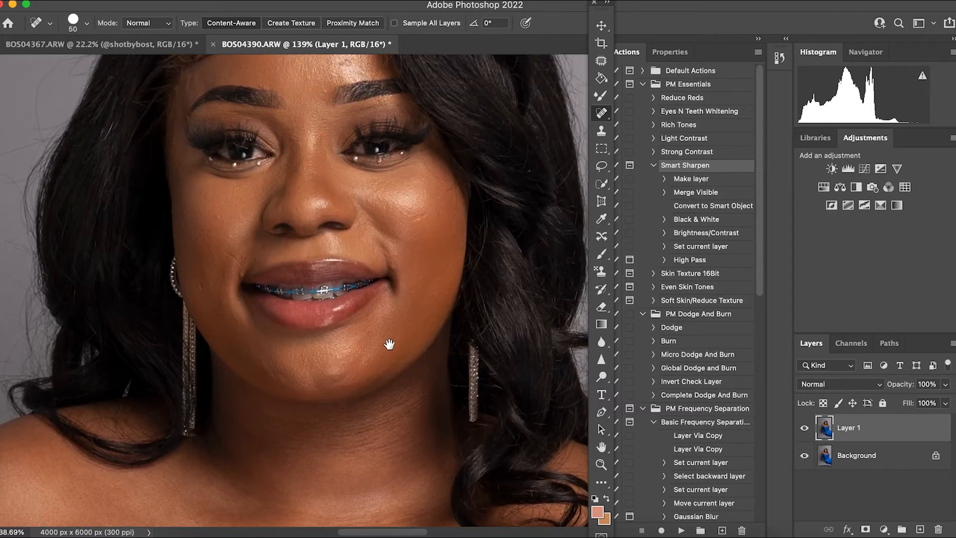
scroll(384, 318, up, 2)
scroll(327, 341, up, 4)
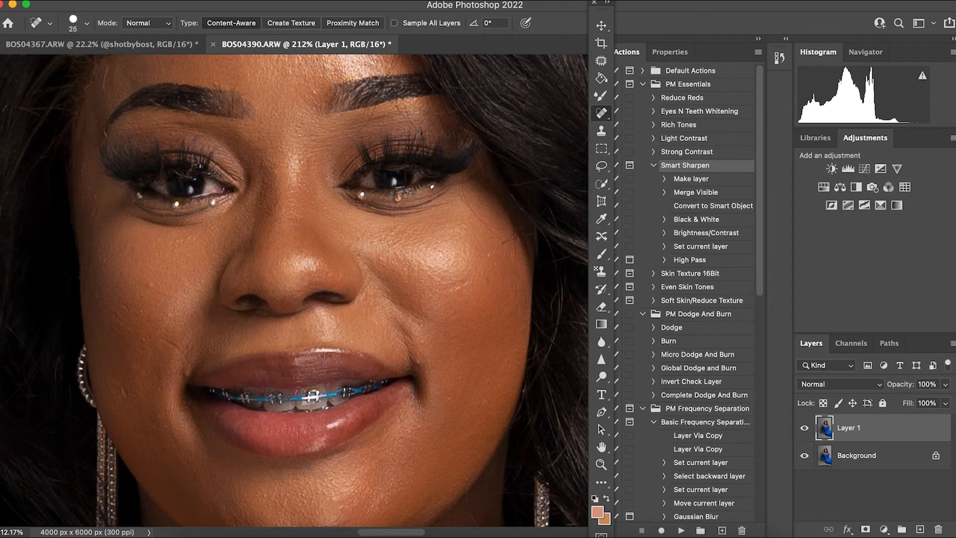
click(464, 283)
scroll(91, 198, up, 5)
click(268, 131)
click(206, 148)
click(231, 202)
scroll(391, 284, down, 5)
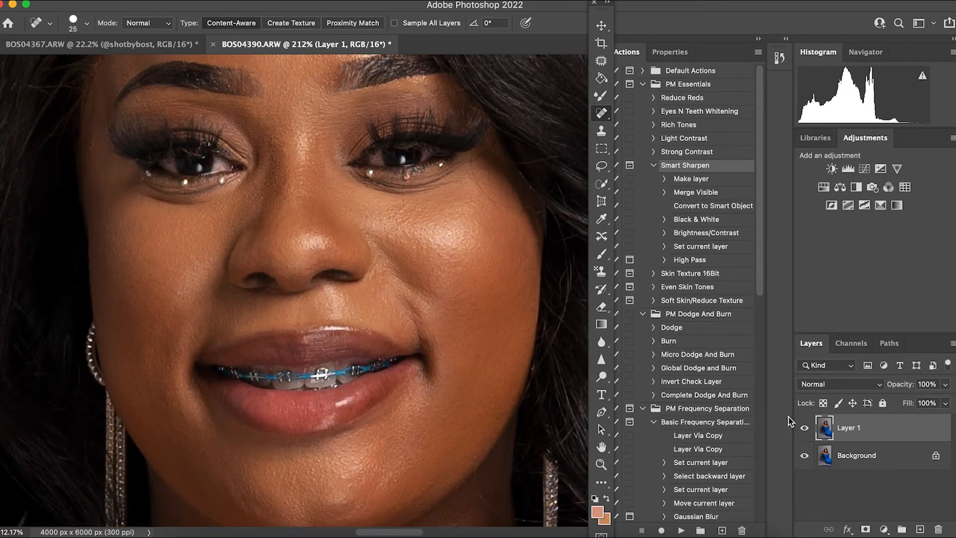
Step: Compare the retouched face and upper body with the original by hiding and reshowing Layer 1, close up and zoomed out
click(803, 433)
click(805, 431)
scroll(480, 309, up, 1)
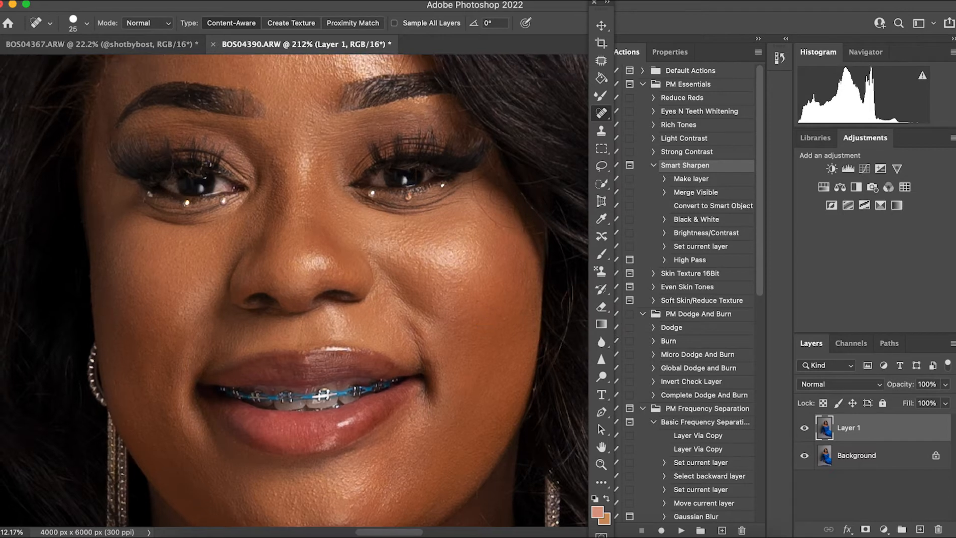
key(super+minus)
scroll(444, 338, down, 3)
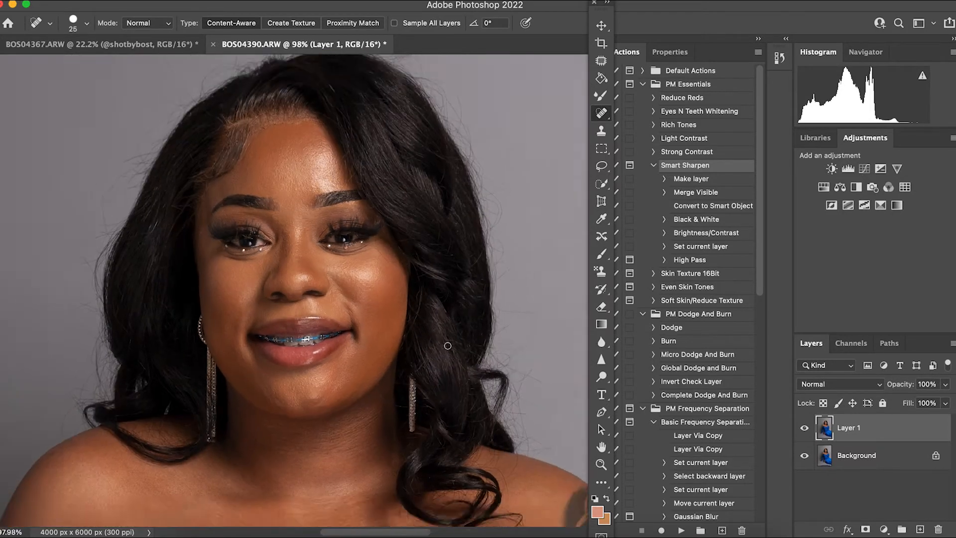
scroll(440, 349, down, 2)
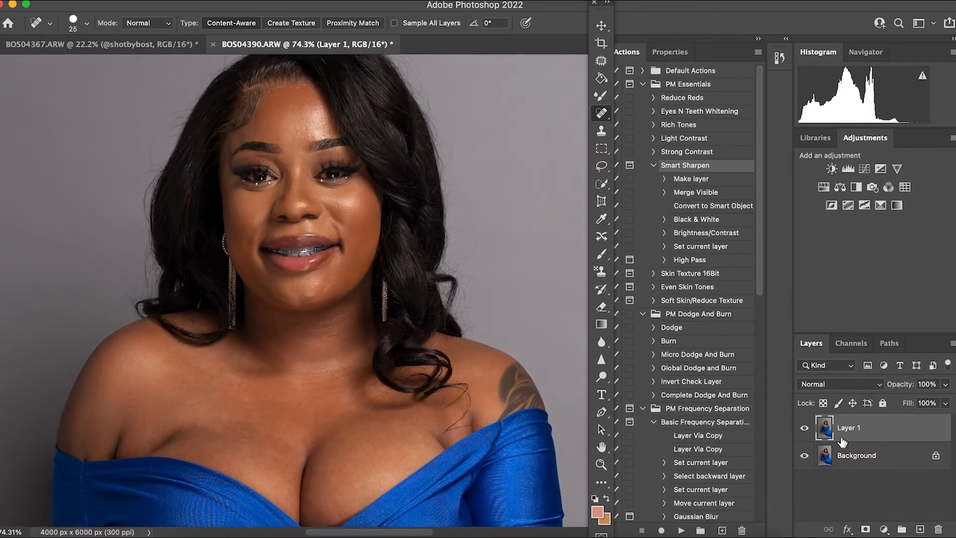
click(804, 428)
click(805, 428)
Step: Duplicate Layer 1 and run the Basic Frequency Separation action on the copy with a Gaussian Blur radius of 14 pixels
drag(607, 13, 596, 15)
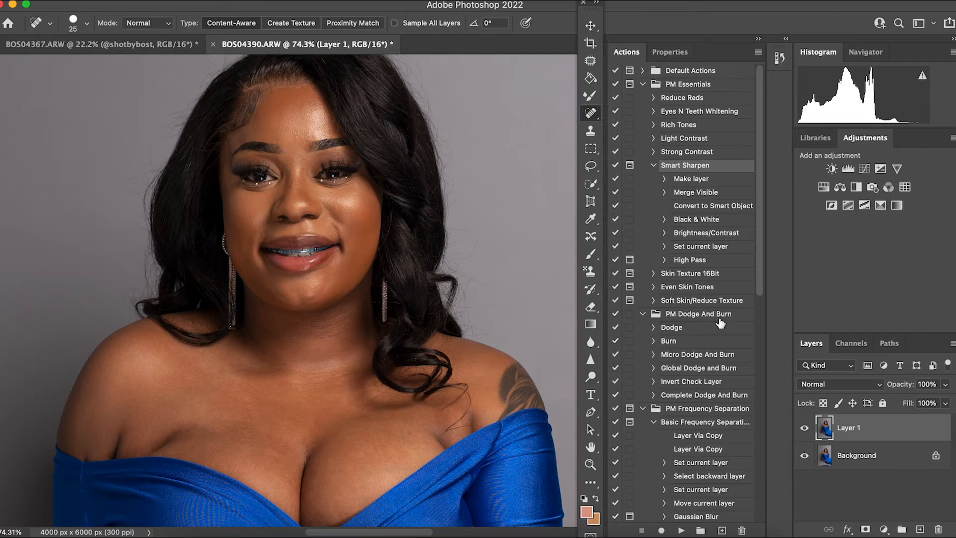
scroll(712, 343, down, 3)
click(700, 369)
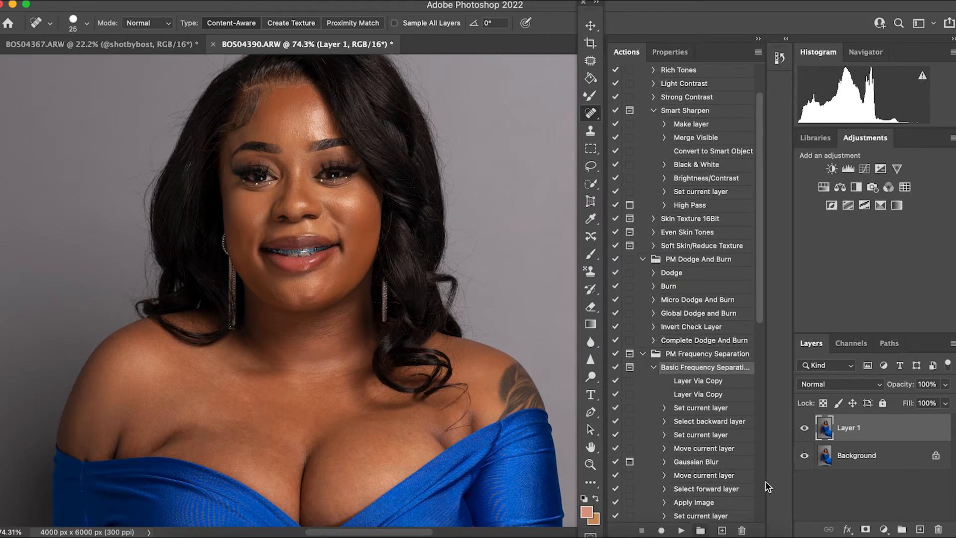
key(super+j)
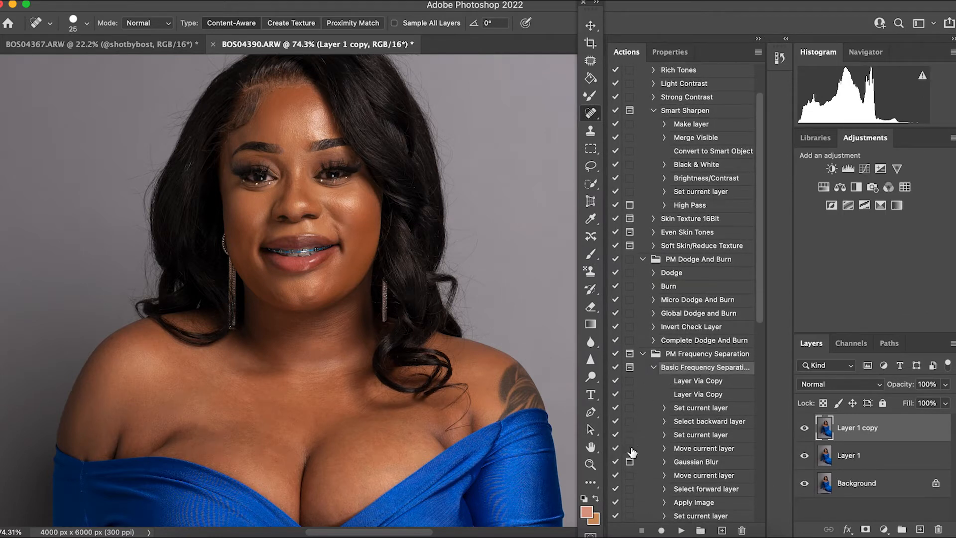
click(683, 530)
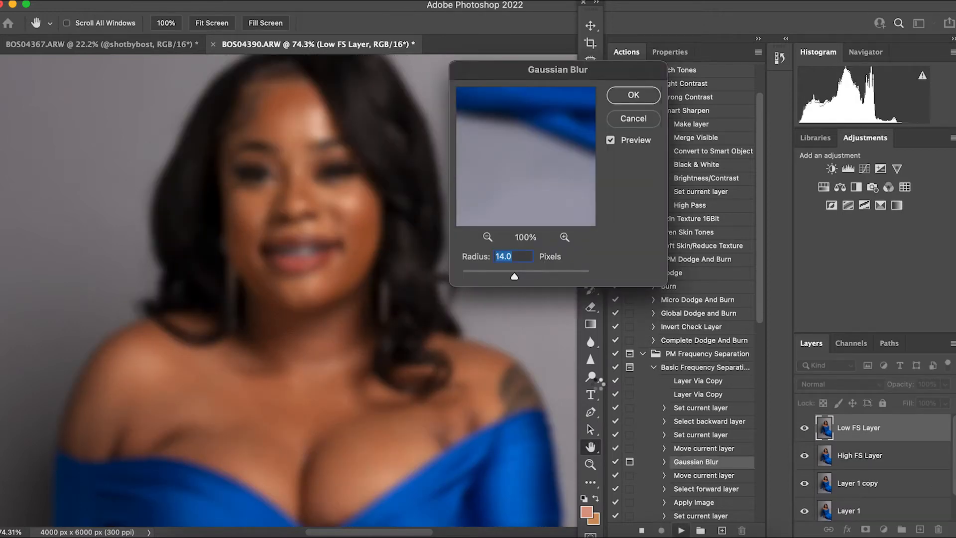
key(Return)
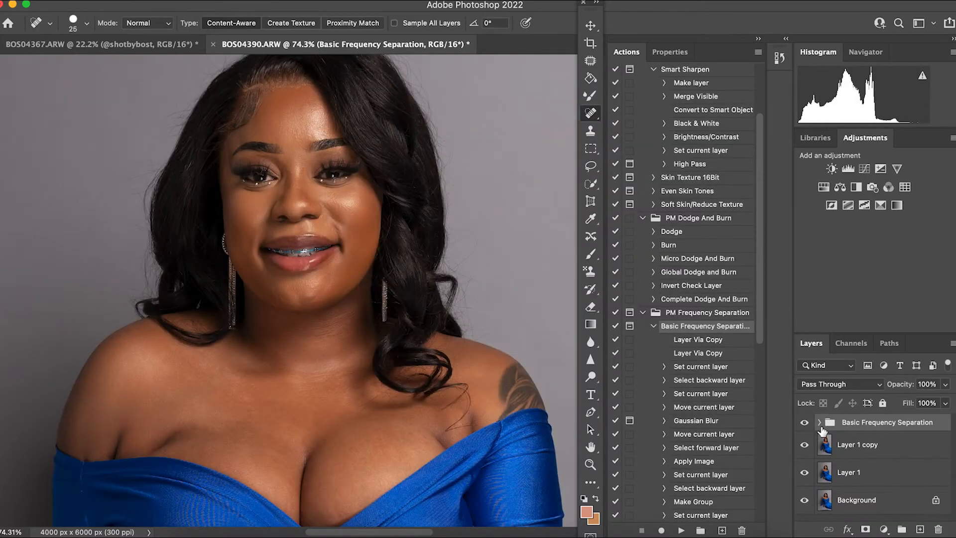
Step: Even out the skin texture on the neck, chest and face of the High FS Layer with a 25 px Clone Stamp at 14% flow
click(819, 423)
click(839, 442)
scroll(398, 345, up, 3)
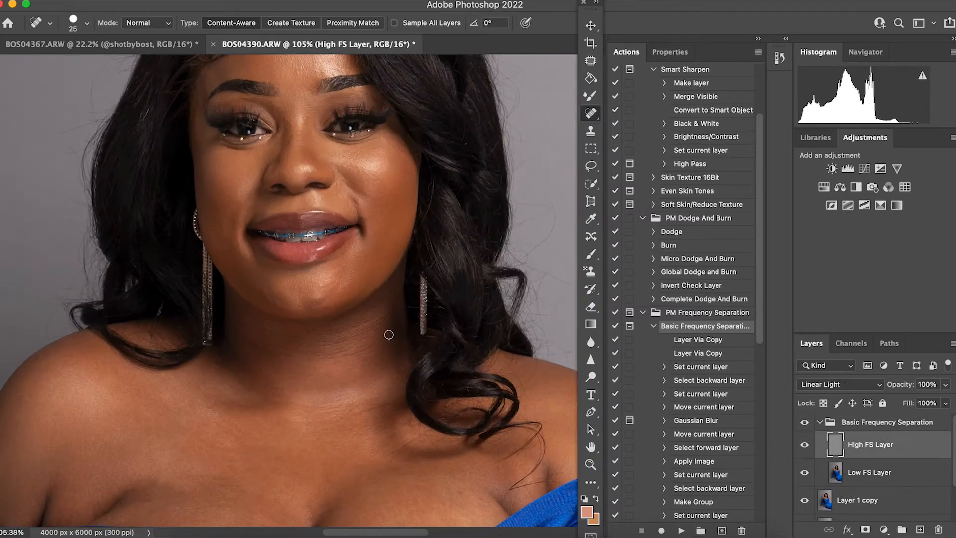
scroll(375, 337, up, 3)
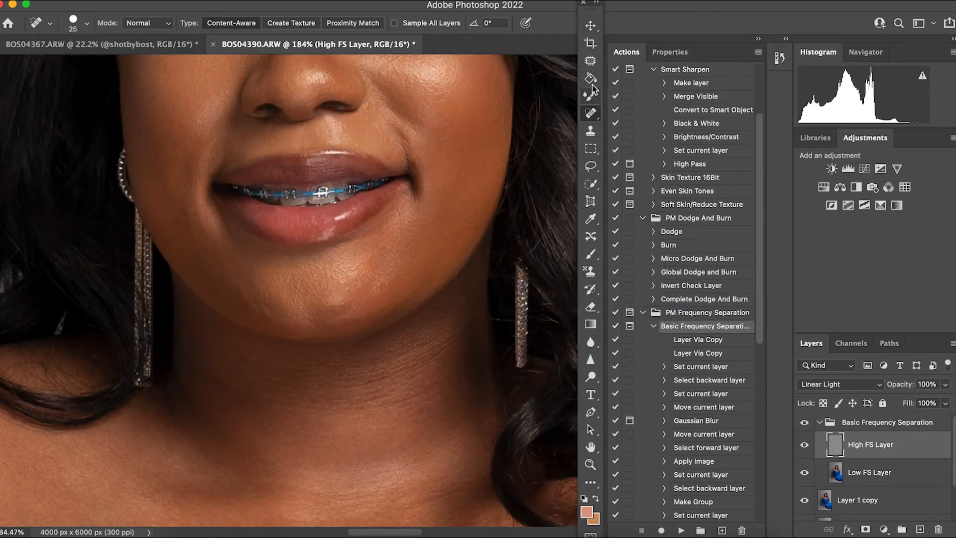
click(591, 131)
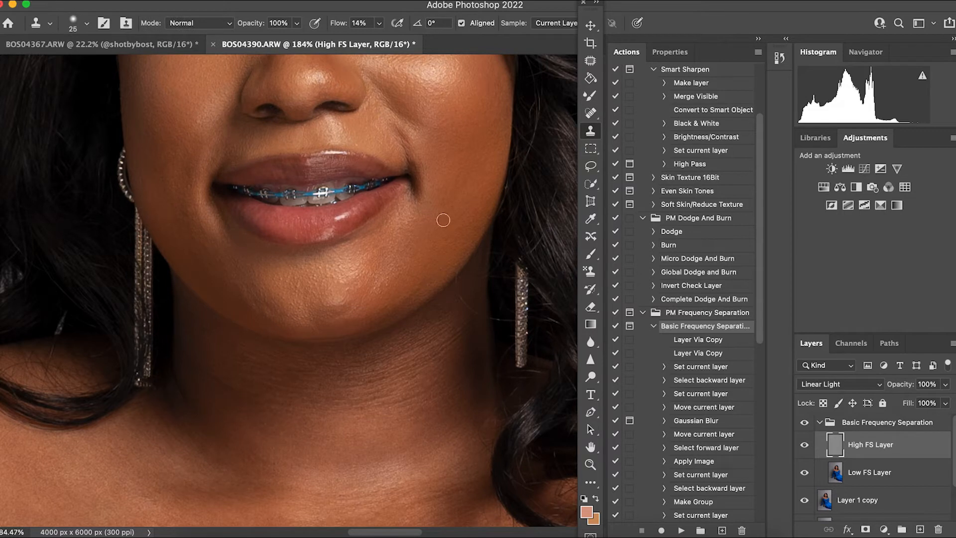
scroll(401, 299, down, 2)
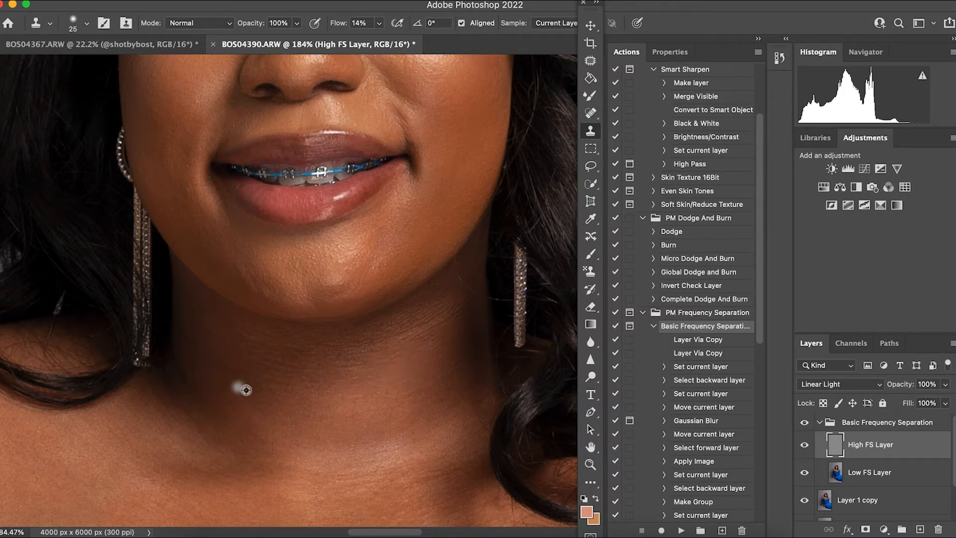
scroll(398, 378, down, 6)
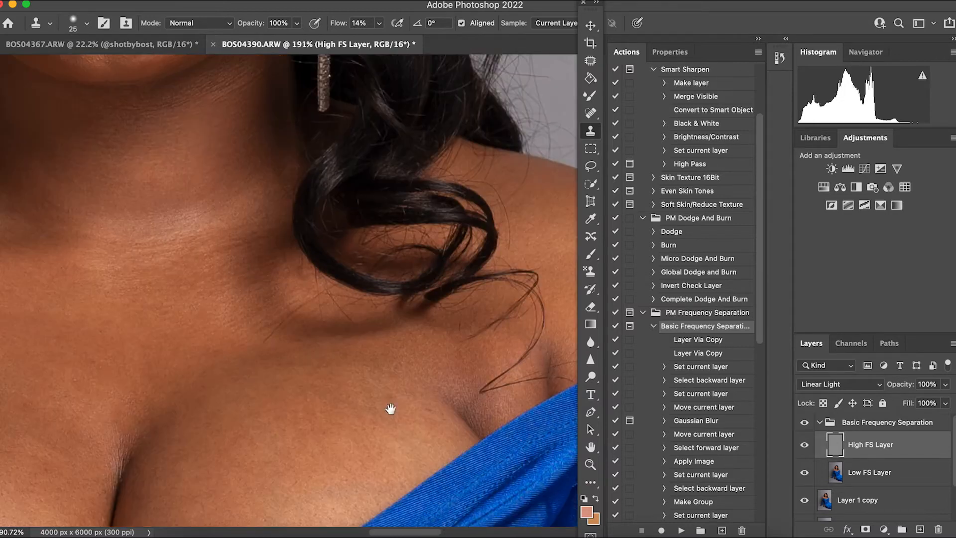
scroll(398, 406, up, 1)
scroll(261, 331, left, 4)
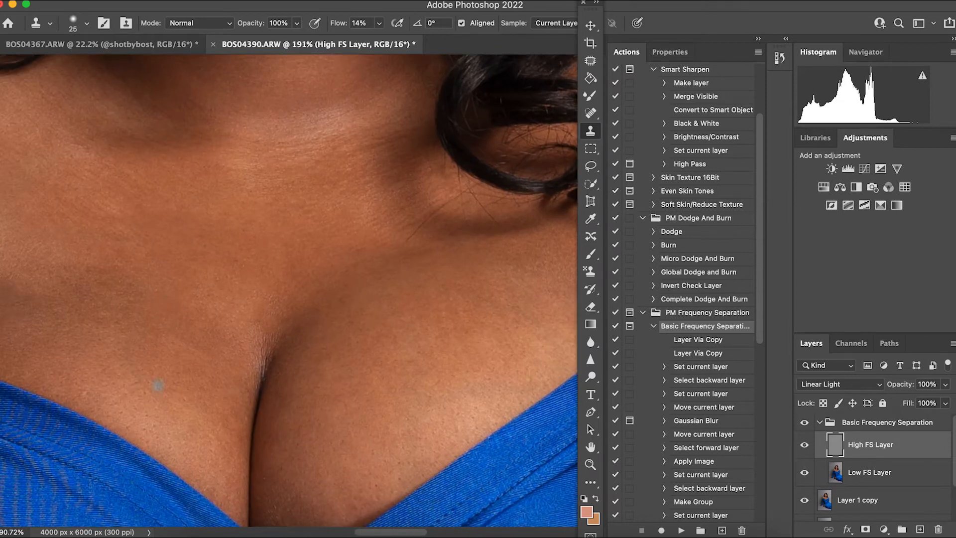
scroll(395, 325, up, 2)
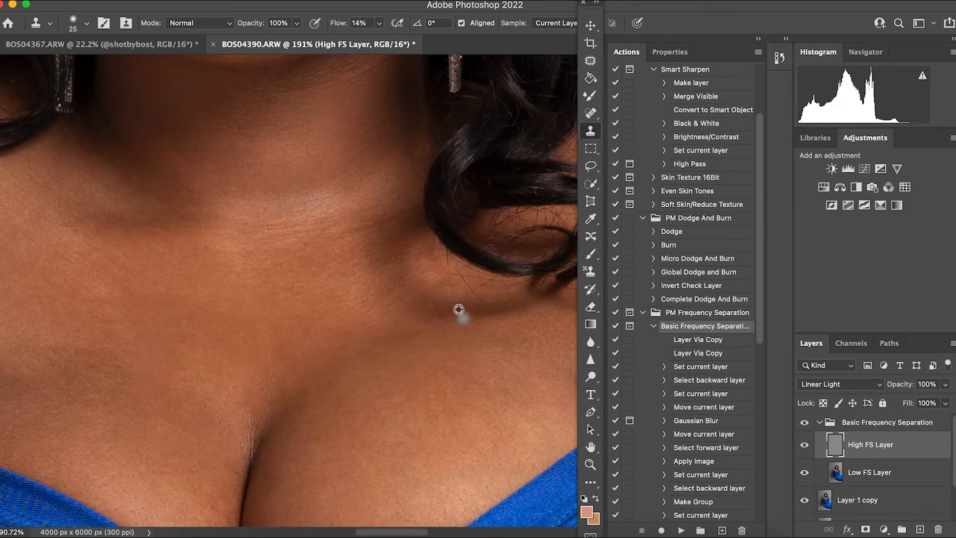
scroll(186, 343, up, 10)
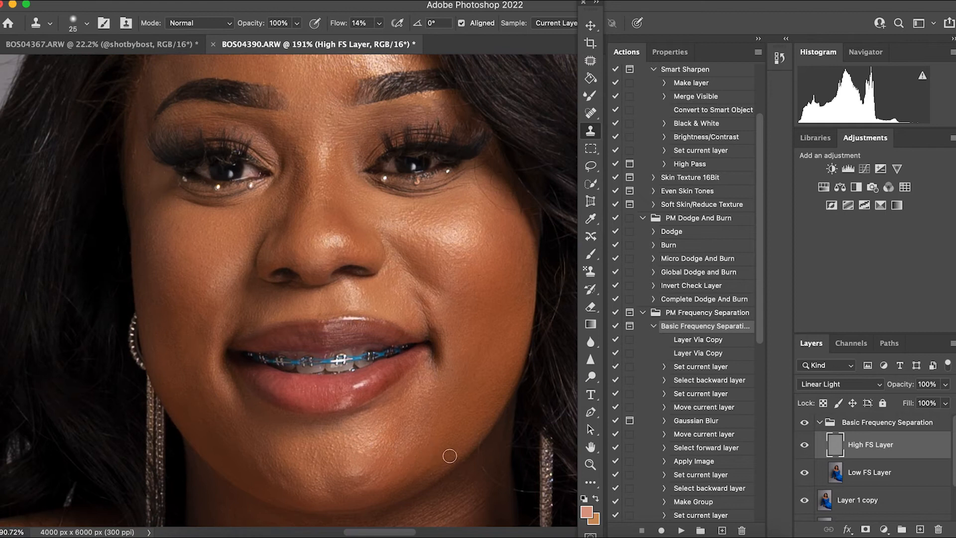
scroll(450, 456, up, 2)
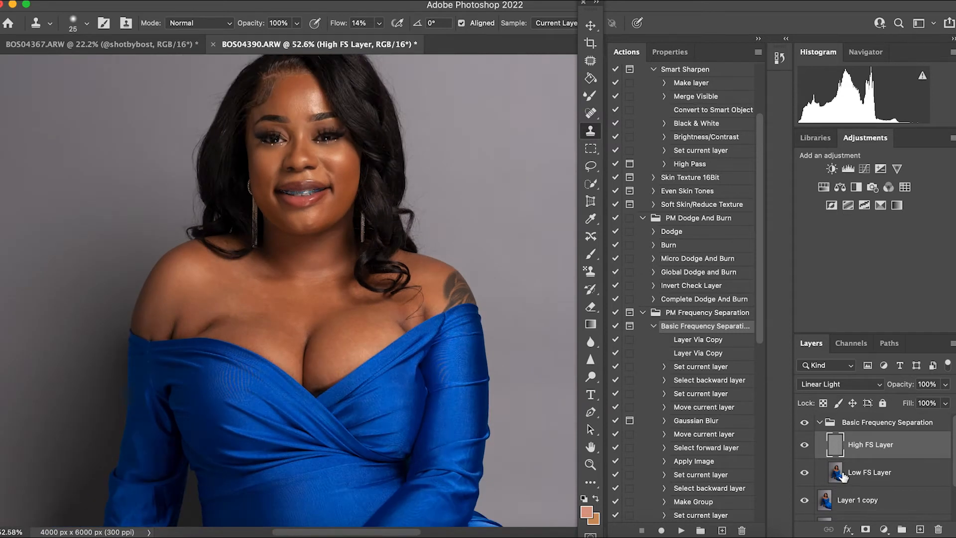
Step: Select the Low FS Layer and toggle the Basic Frequency Separation group's visibility to compare the retouch
click(842, 470)
click(806, 423)
click(805, 423)
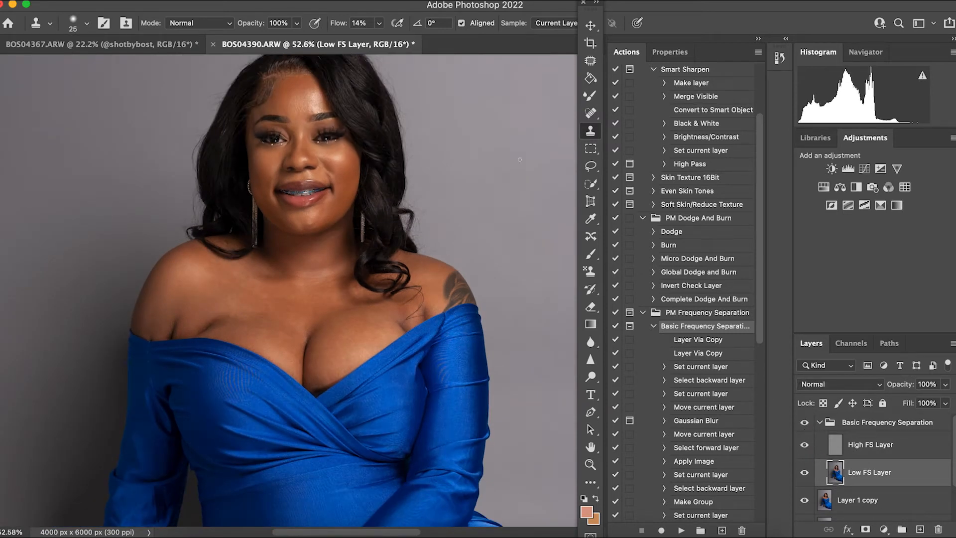
Step: Blend the skin tones of the shoulders, chest and neck on the Low FS Layer with a 125 px Mixer Brush at 5% flow
click(590, 95)
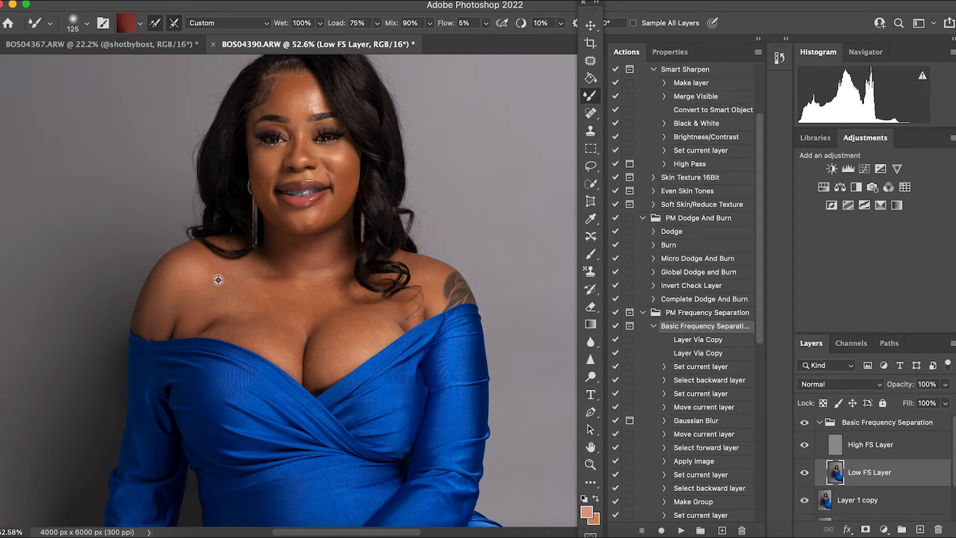
alt+click(210, 274)
alt+click(286, 316)
alt+click(260, 311)
alt+click(259, 282)
alt+click(270, 299)
alt+click(368, 354)
alt+click(238, 249)
alt+click(322, 299)
alt+click(323, 317)
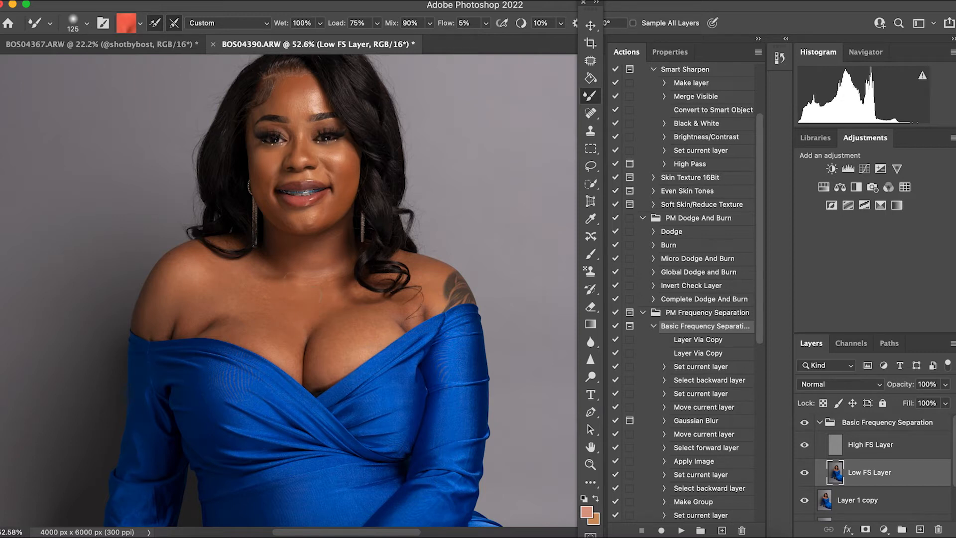
alt+click(293, 296)
alt+click(295, 246)
alt+click(334, 241)
Step: Blend the skin tones on the cheeks and chin of the Low FS Layer with a 70 px Mixer Brush
scroll(355, 196, up, 5)
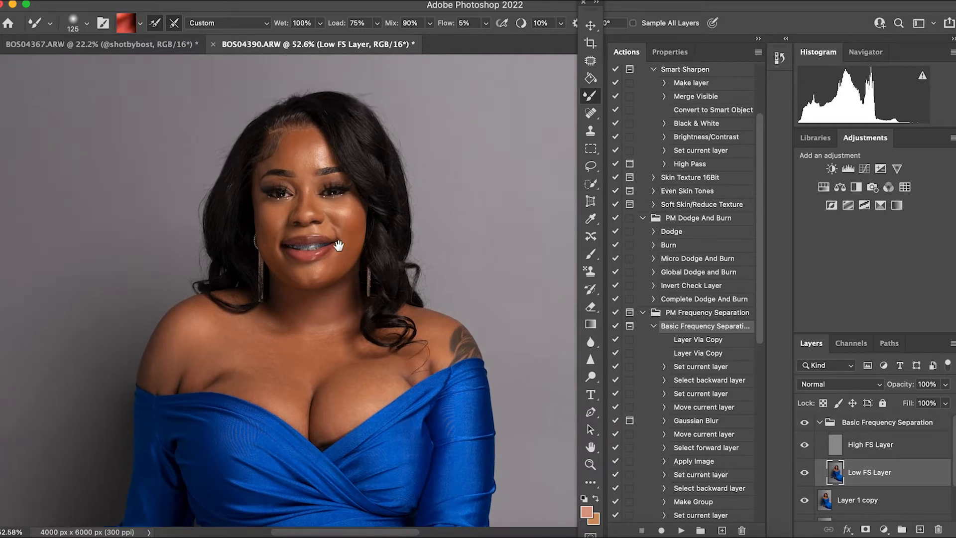
scroll(352, 200, up, 2)
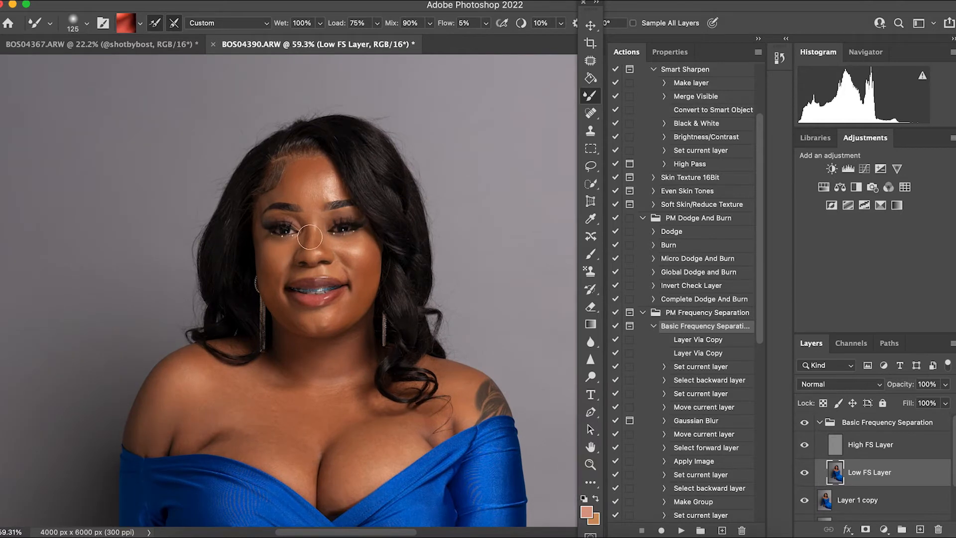
scroll(313, 234, up, 5)
key(bracketleft)
key(bracketleft)
key(bracketleft)
key(bracketleft)
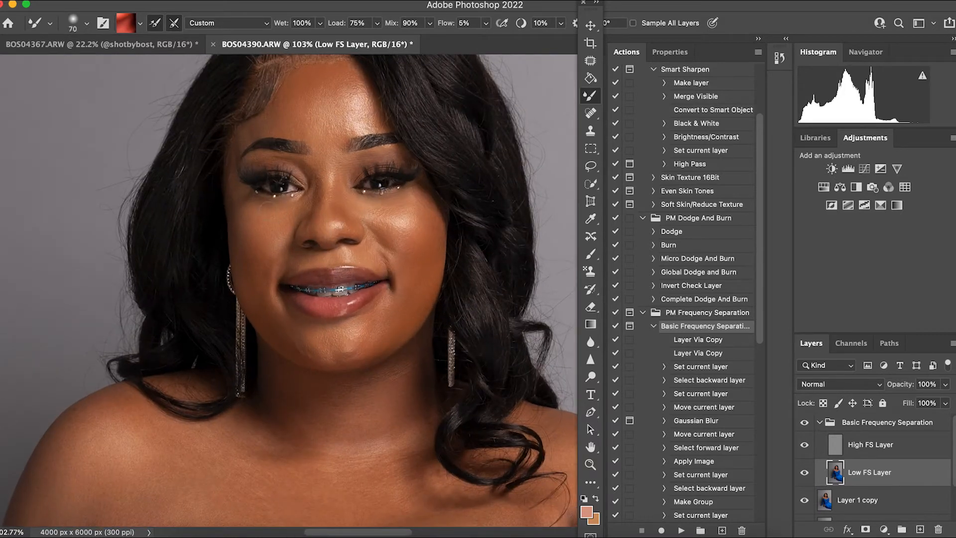
mouse_move(253, 227)
mouse_down()
mouse_move(252, 252)
mouse_move(269, 233)
mouse_move(251, 258)
mouse_move(269, 305)
mouse_move(280, 224)
mouse_up()
alt+click(397, 242)
mouse_move(420, 245)
mouse_down()
mouse_move(420, 291)
mouse_move(405, 288)
mouse_up()
alt+click(351, 339)
mouse_move(402, 310)
mouse_down()
mouse_move(378, 335)
mouse_move(389, 323)
mouse_move(382, 346)
mouse_move(345, 362)
mouse_move(303, 335)
mouse_move(277, 336)
mouse_up()
Step: Smooth the tonal transitions on the forehead of the Low FS Layer with the 70 px Mixer Brush
scroll(291, 204, up, 3)
alt+click(311, 123)
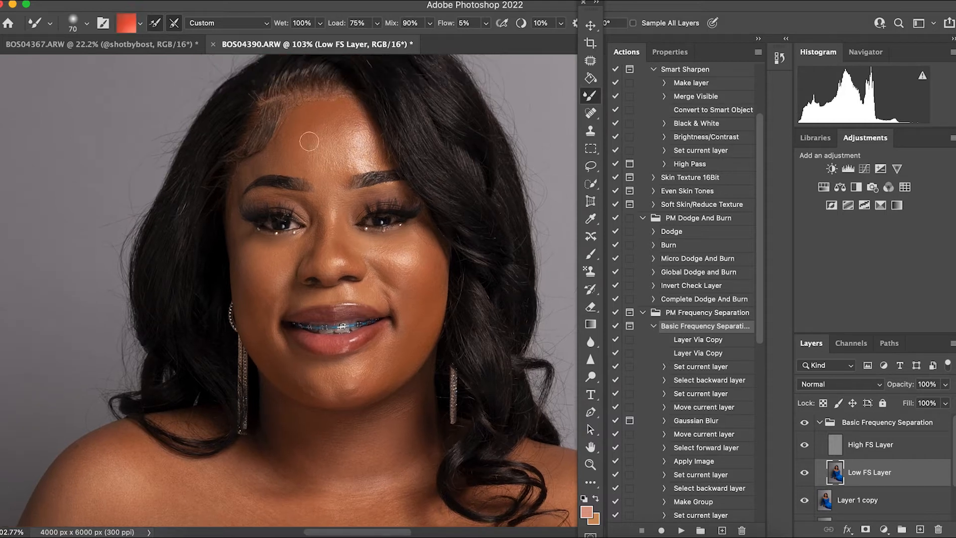
mouse_move(309, 143)
mouse_down()
mouse_move(271, 169)
mouse_move(280, 153)
mouse_move(281, 161)
mouse_move(251, 177)
mouse_move(286, 134)
mouse_move(287, 146)
mouse_move(248, 182)
mouse_move(251, 168)
mouse_move(239, 192)
mouse_up()
alt+click(283, 155)
alt+click(295, 147)
mouse_move(281, 152)
mouse_down()
mouse_move(281, 134)
mouse_move(282, 164)
mouse_move(289, 134)
mouse_up()
Step: Compare the whole portrait before and after by hiding and reshowing the Basic Frequency Separation group
scroll(439, 239, down, 10)
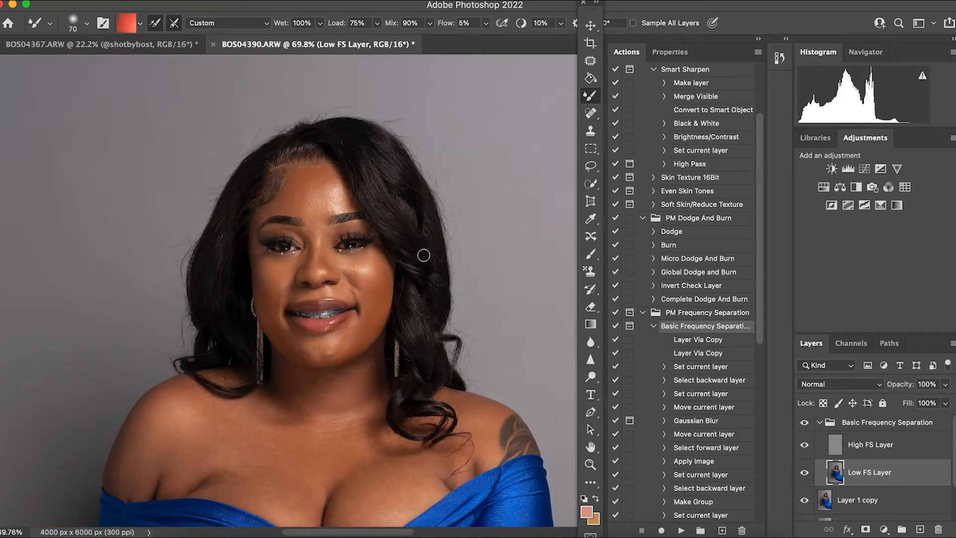
scroll(380, 265, down, 5)
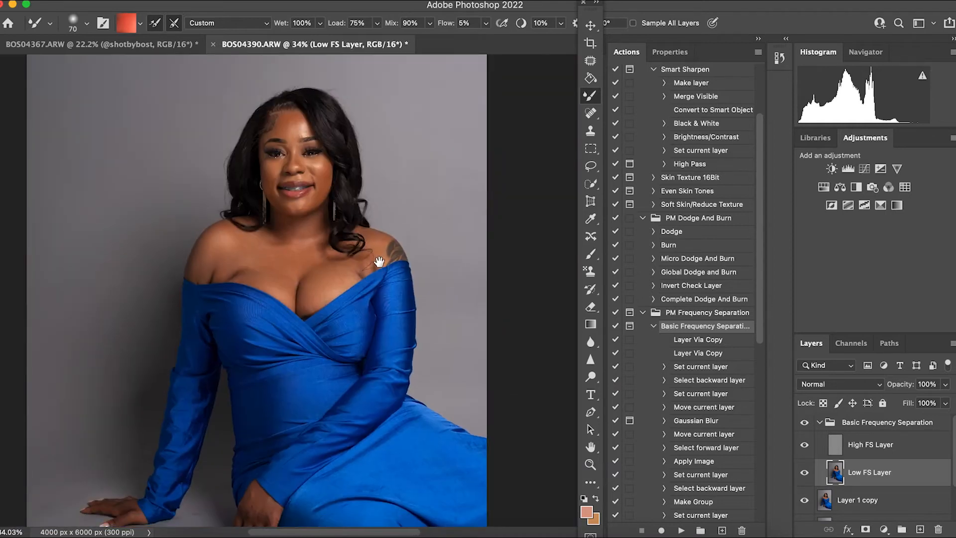
click(804, 423)
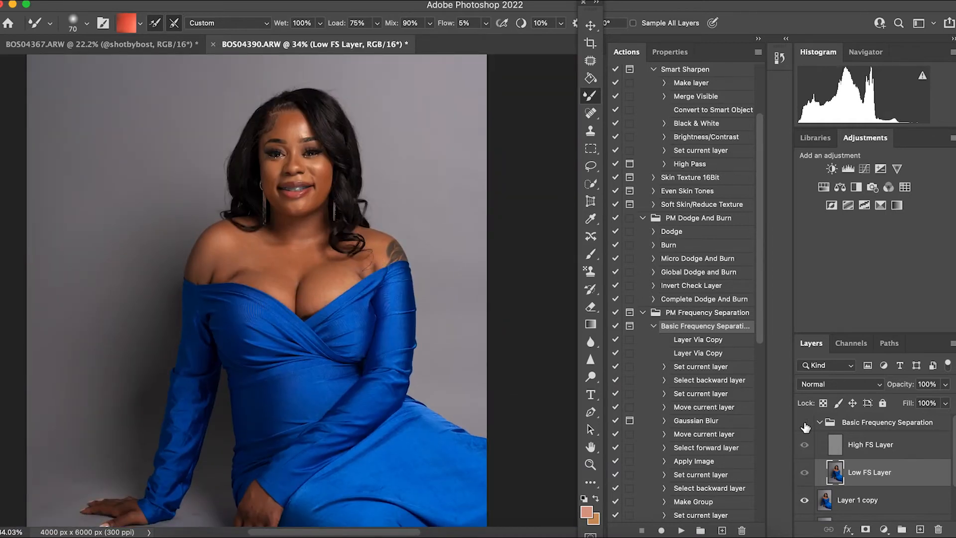
click(805, 423)
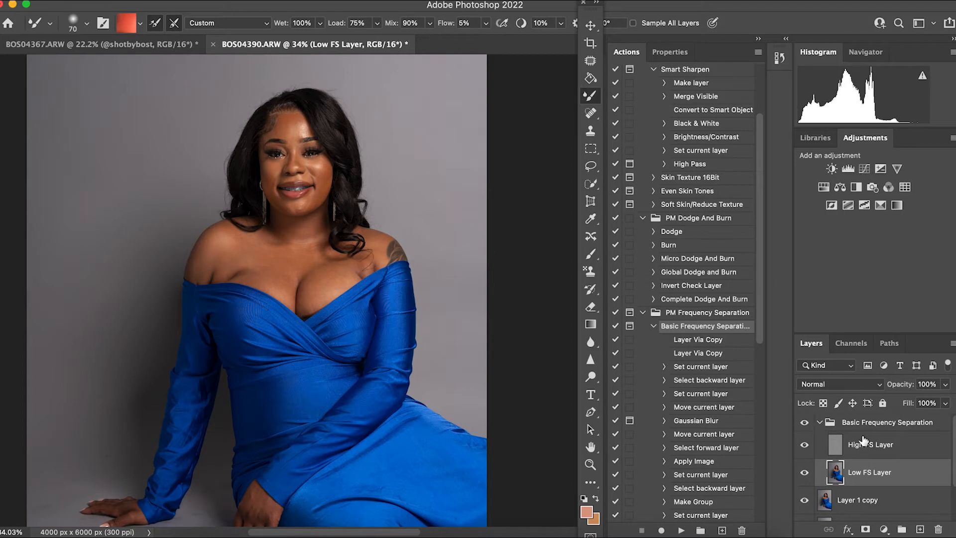
Step: Merge the Basic Frequency Separation group with Layer 1 copy and duplicate the merged layer
click(850, 422)
shift+click(857, 500)
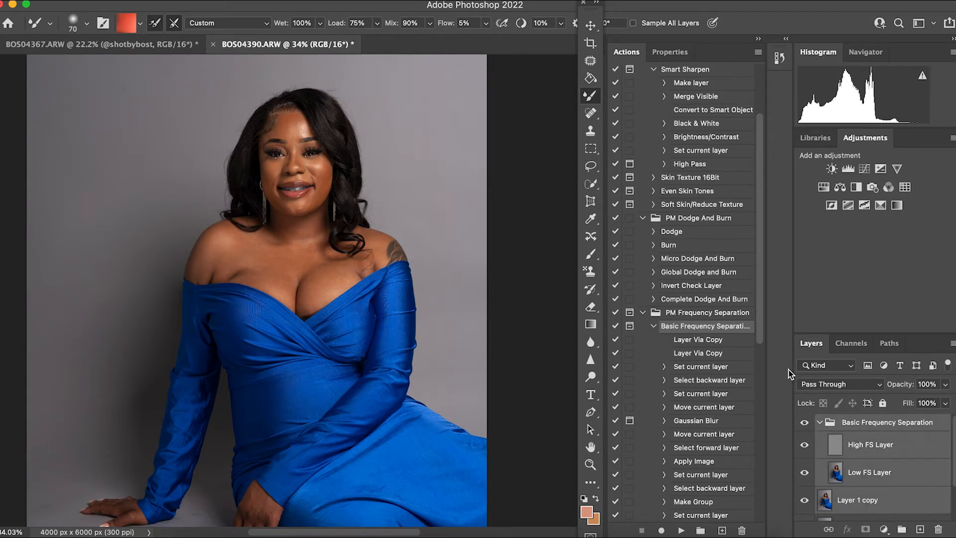
right_click(859, 513)
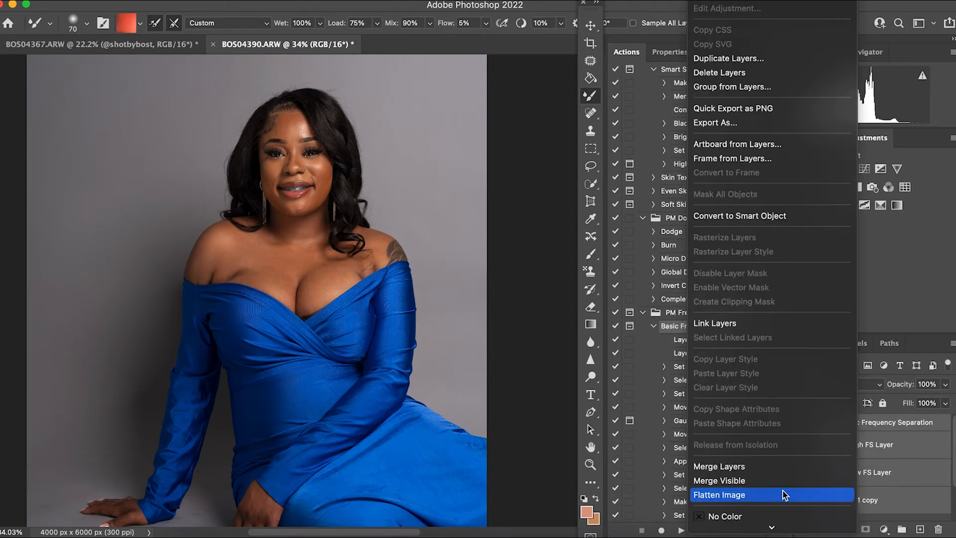
click(769, 473)
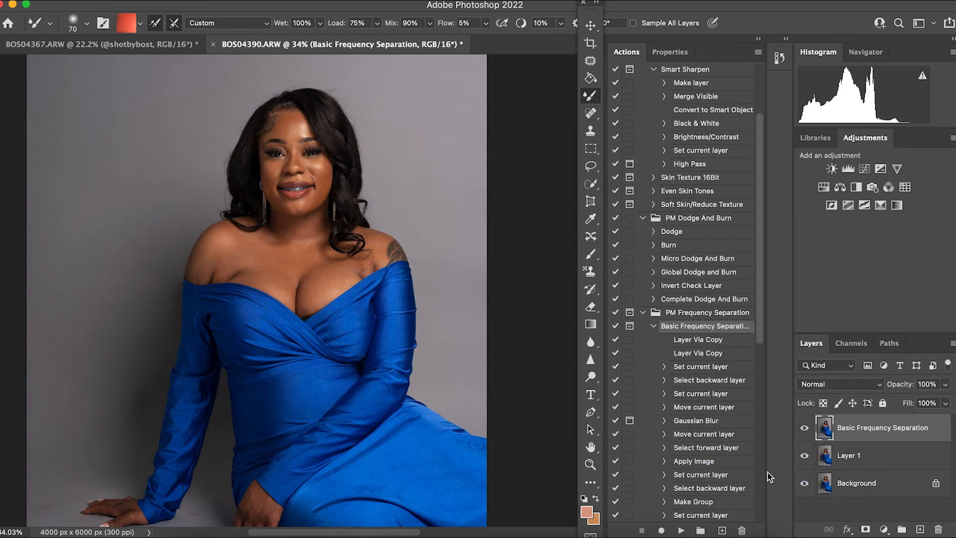
key(super+j)
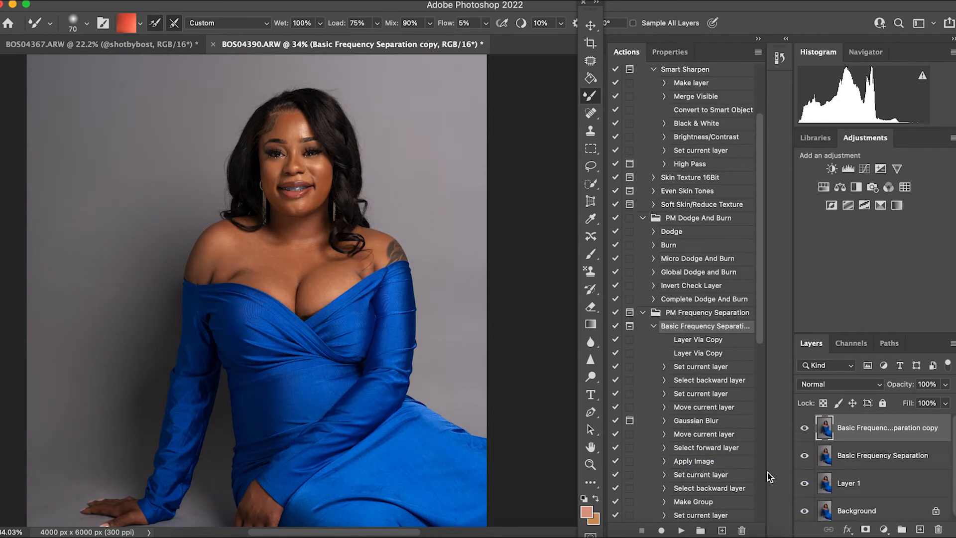
Step: Run the Micro Dodge And Burn action on the duplicated layer
scroll(700, 264, down, 1)
scroll(703, 258, up, 2)
scroll(703, 258, up, 3)
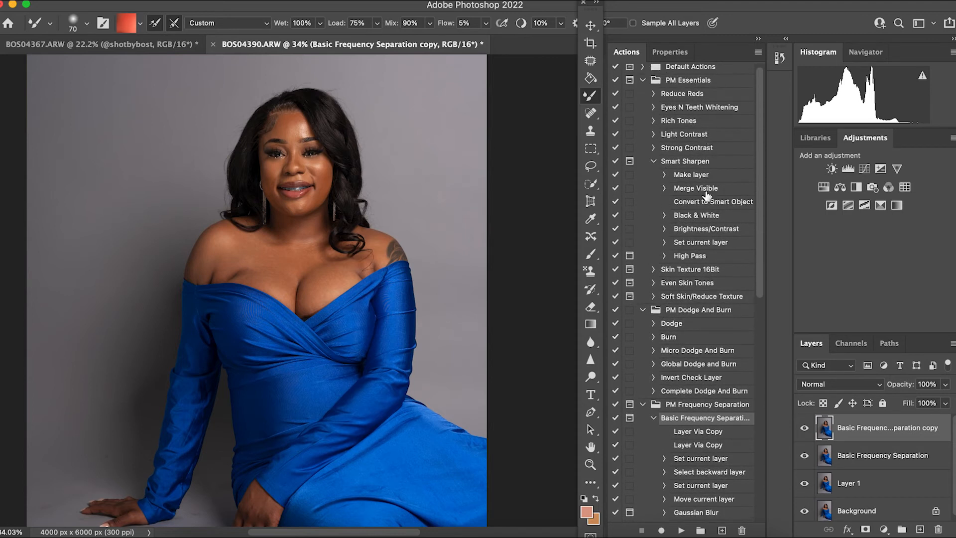
scroll(700, 299, down, 1)
click(697, 332)
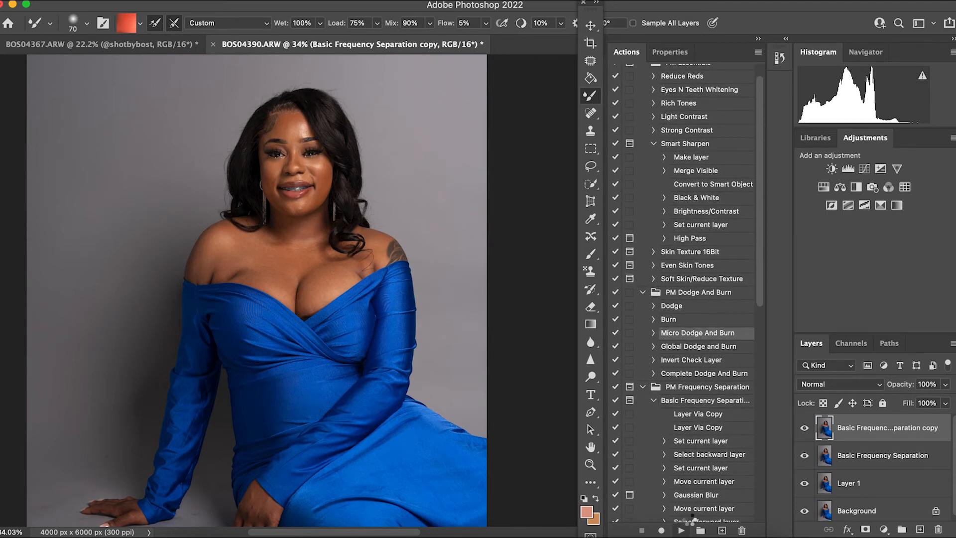
click(681, 529)
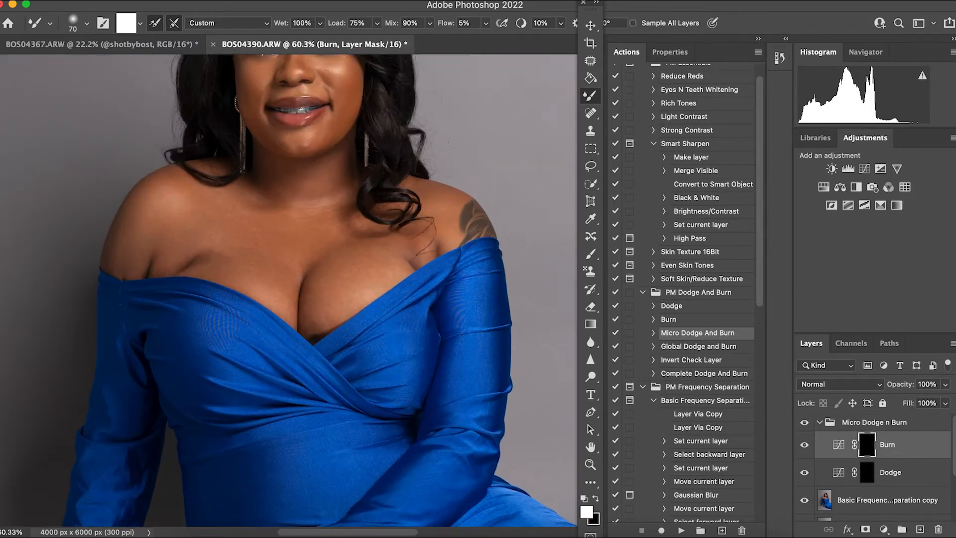
Step: Paint white on the Burn mask over the face with the Brush at 64% opacity and 1% flow, enlarging it to 250 px
scroll(397, 198, up, 2)
scroll(397, 196, up, 5)
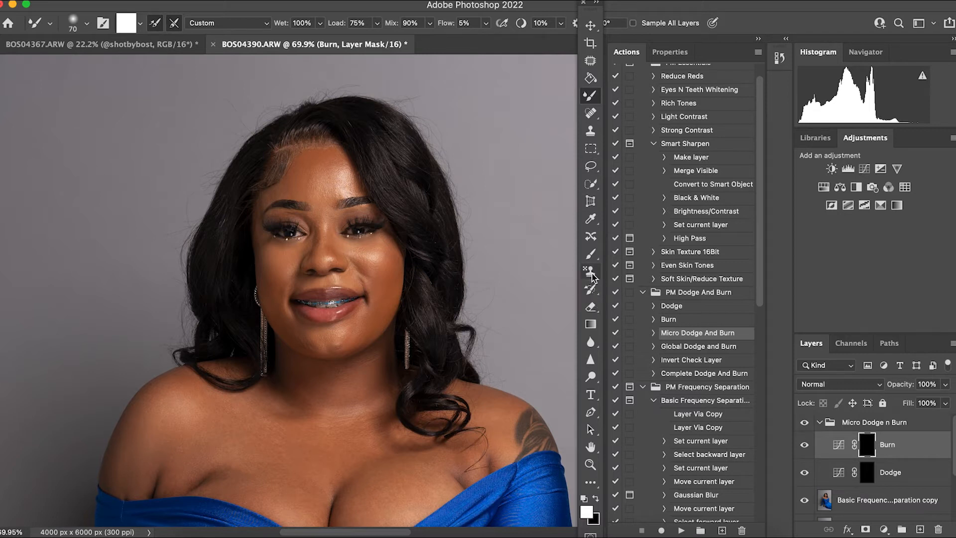
click(590, 254)
click(382, 24)
click(381, 38)
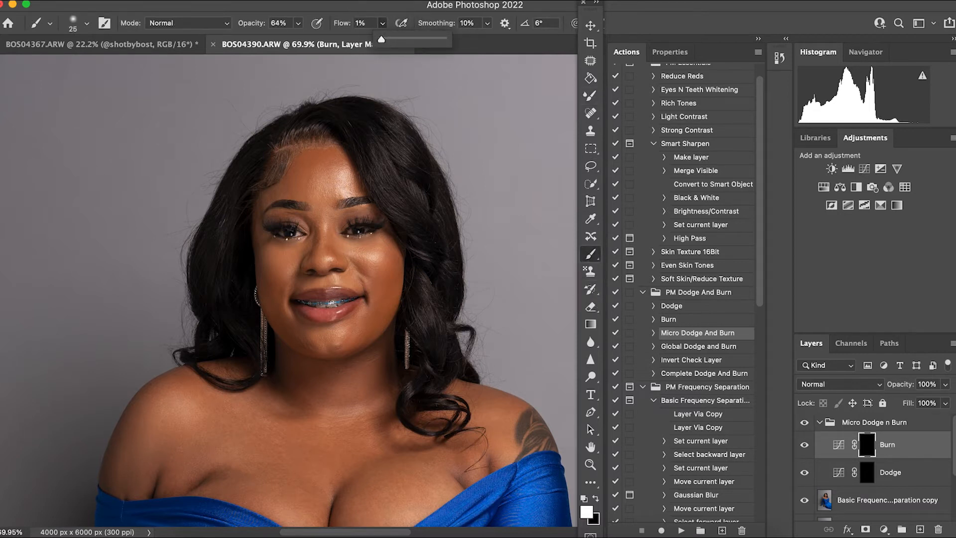
click(301, 232)
key(bracketright)
key(bracketright)
key(bracketright)
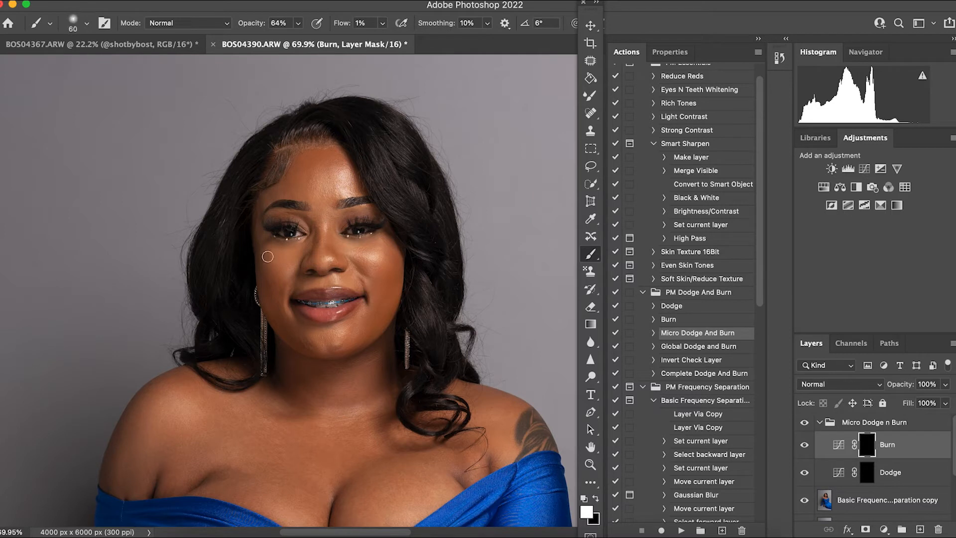
key(bracketright)
key(bracketright)
key(bracketright)
key(bracketright)
key(bracketright)
key(bracketright)
key(bracketright)
key(bracketright)
scroll(263, 264, down, 3)
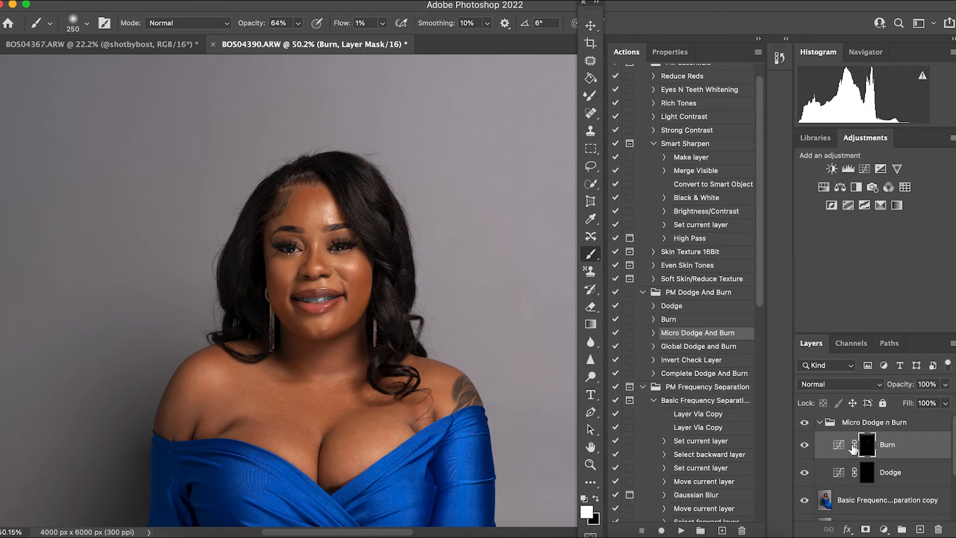
click(806, 423)
Step: Paint highlights on the Dodge mask over the face and shoulders with the Brush at 3% flow
click(864, 472)
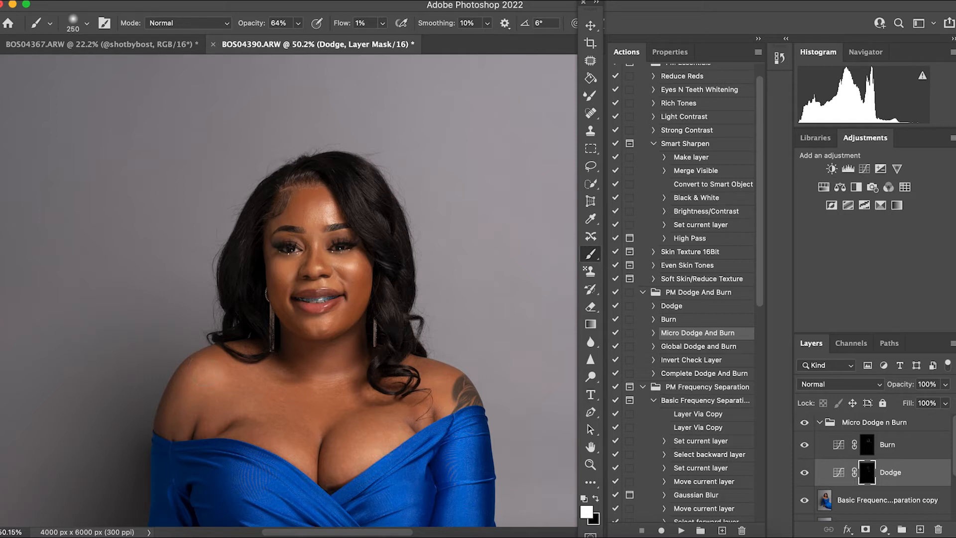
click(383, 28)
drag(383, 39, 385, 39)
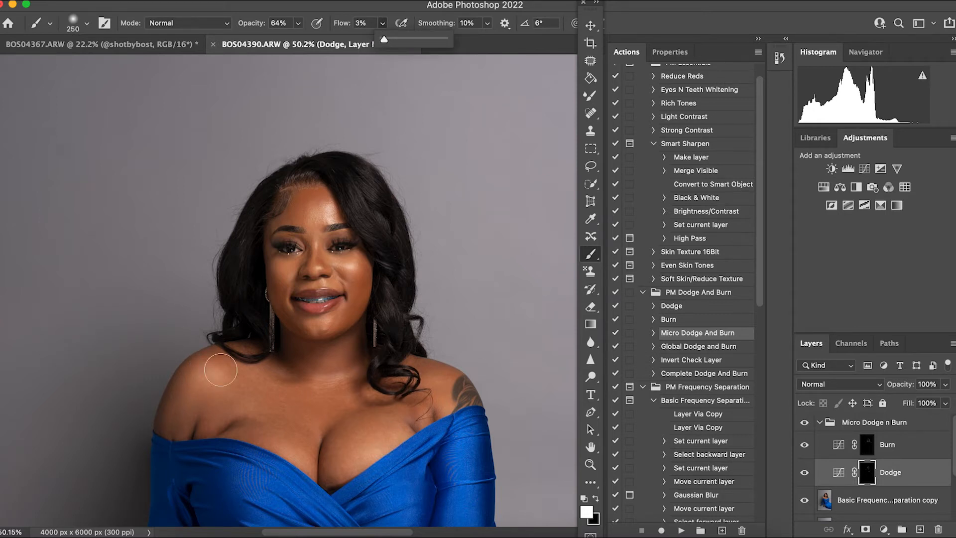
click(227, 354)
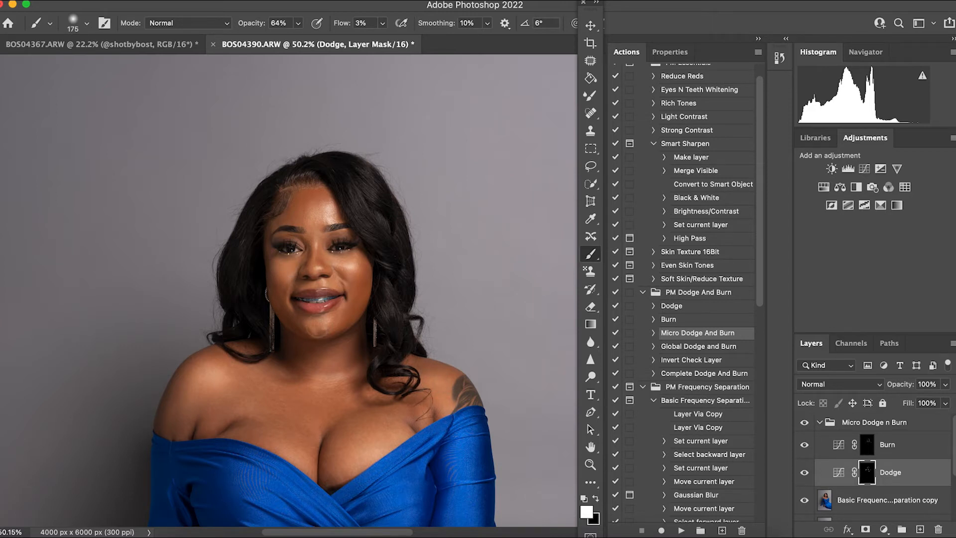
Step: Toggle the Micro Dodge n Burn group's visibility to compare the dodging and burning on the skin
click(805, 423)
click(805, 424)
click(805, 425)
Step: Brush the hands on the Dodge mask with a 175 px brush at 3% flow
scroll(404, 383, down, 10)
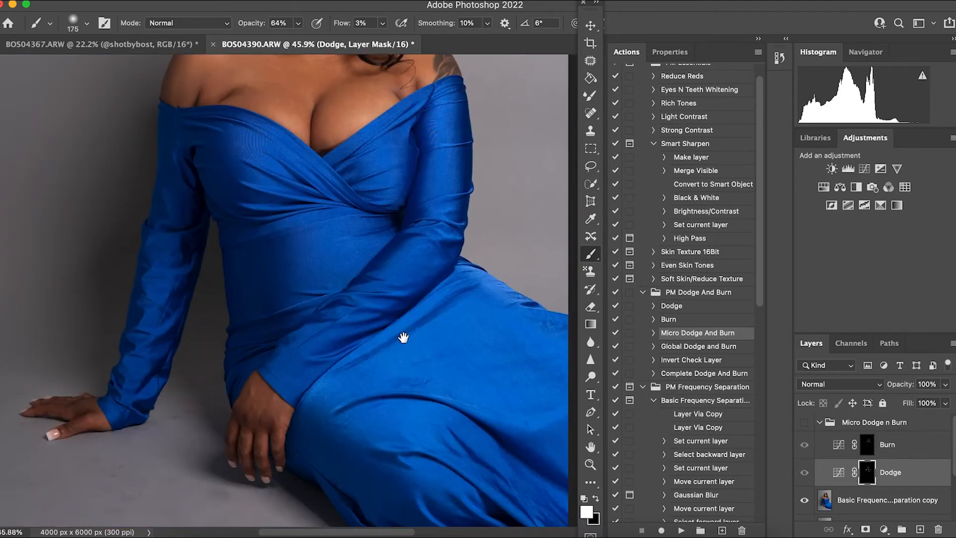
drag(403, 338, 398, 329)
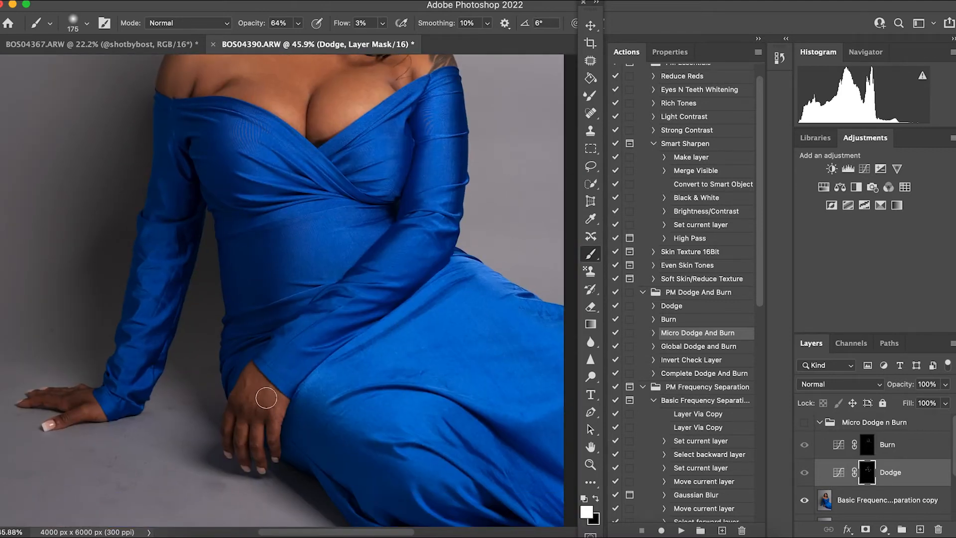
drag(377, 308, 379, 312)
scroll(379, 313, up, 5)
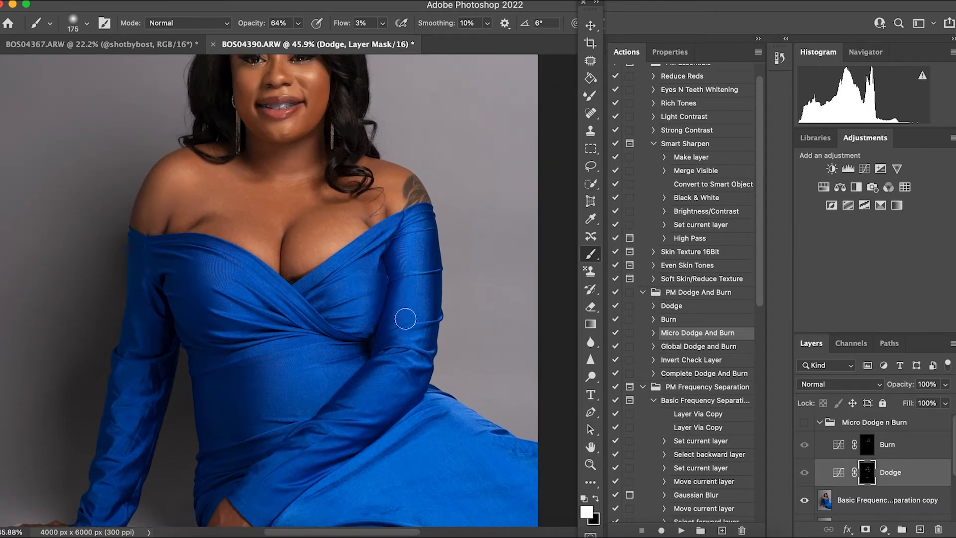
Step: Reshow the Micro Dodge n Burn group and shape the dress folds on the Burn and Dodge masks with a 300 px brush
key(bracketright)
key(bracketright)
key(bracketright)
key(alt+bracketright)
click(804, 423)
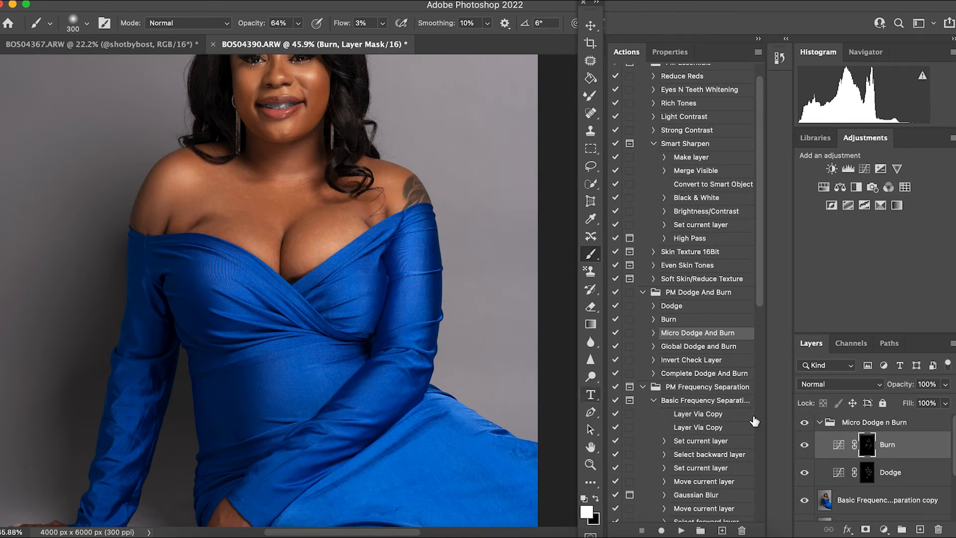
key(alt+bracketleft)
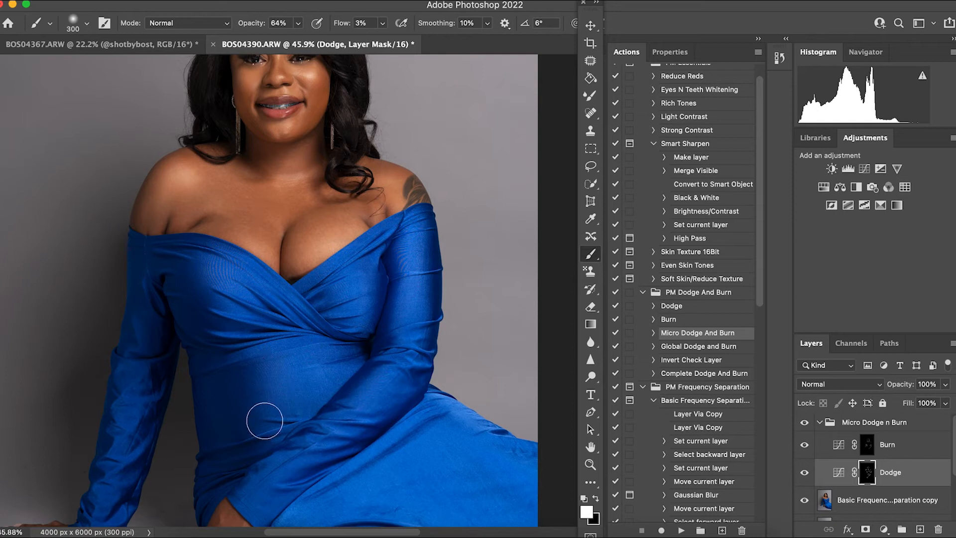
drag(358, 290, 358, 376)
drag(404, 353, 410, 314)
Step: Compare the full portrait with and without the Micro Dodge n Burn group
key(super+minus)
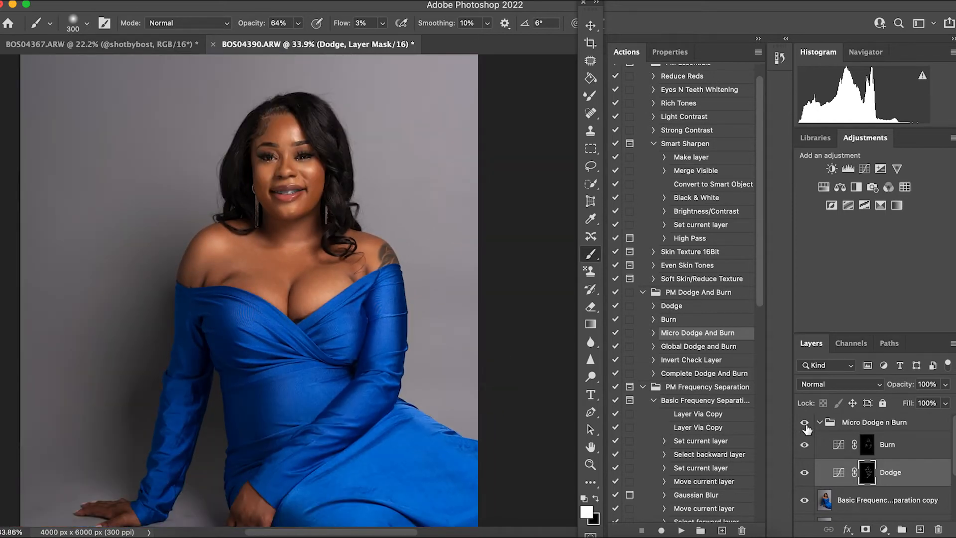
click(805, 423)
click(805, 423)
Step: Collapse the Micro Dodge n Burn group and run the Skin Softening action above the Basic Frequency Separation copy layer
click(820, 423)
click(857, 444)
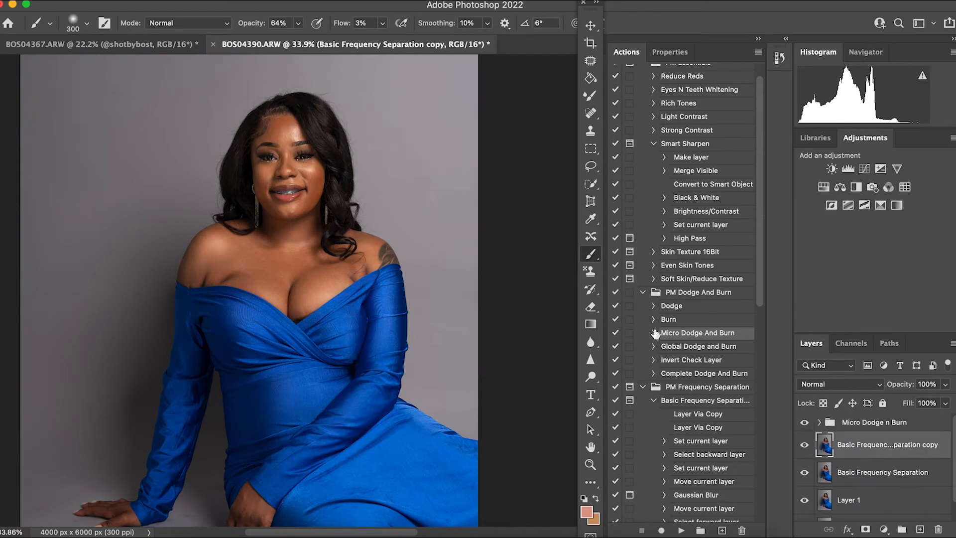
scroll(690, 364, down, 10)
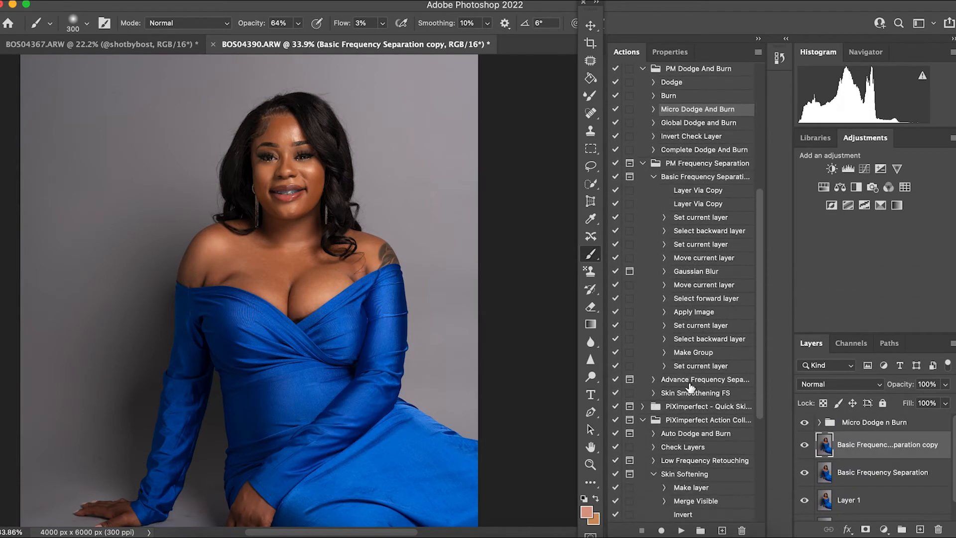
scroll(686, 432, down, 2)
click(691, 413)
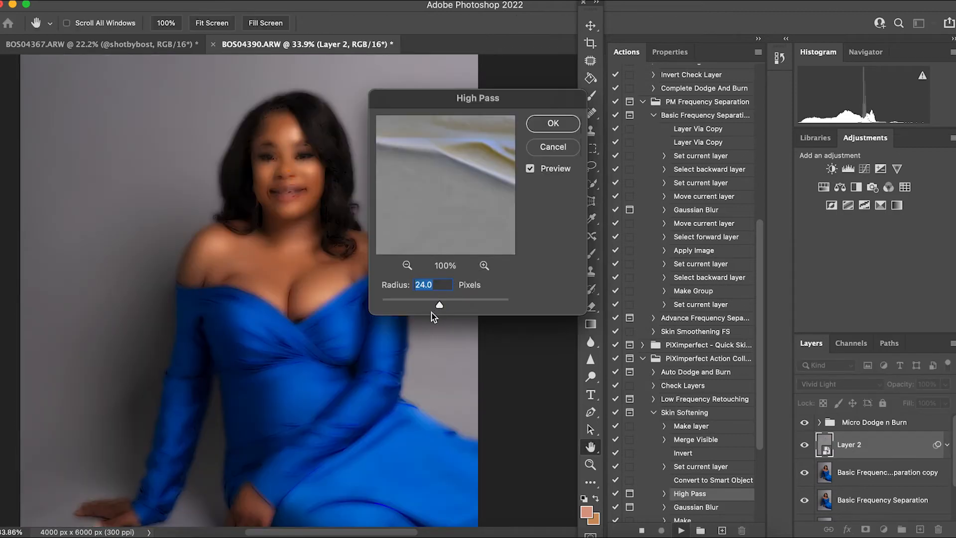
Step: Apply the High Pass filter with a radius of 10.1 pixels, checking the face in its preview
drag(435, 306, 433, 307)
drag(451, 200, 448, 176)
drag(485, 225, 513, 239)
drag(435, 171, 451, 209)
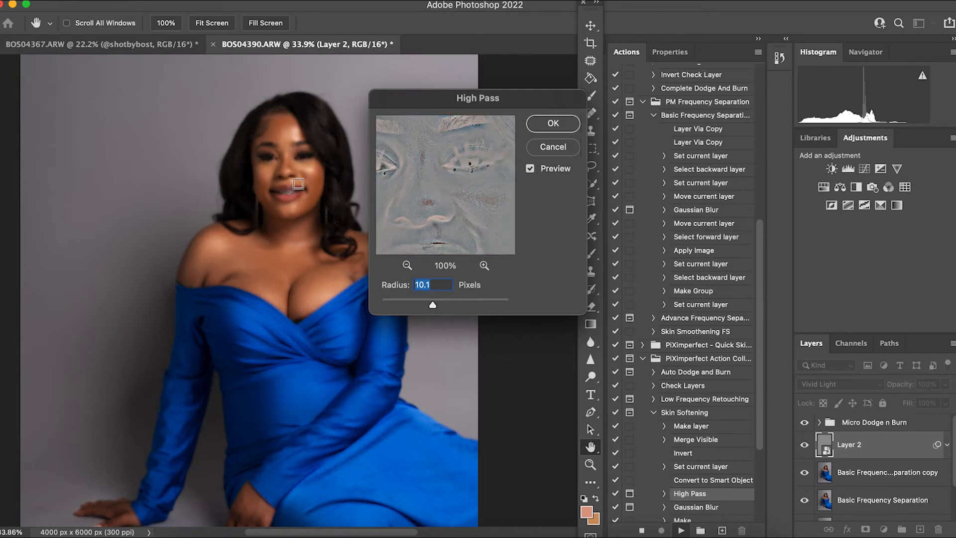
click(553, 124)
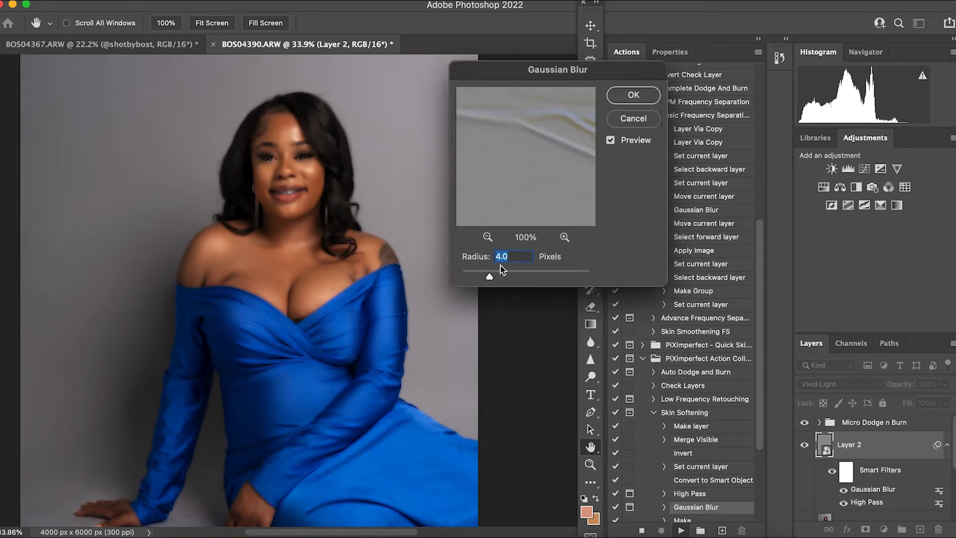
Step: Apply the Skin Softening action's Gaussian Blur filter, adjusting its radius slightly with the preview on
drag(489, 277, 486, 280)
click(637, 97)
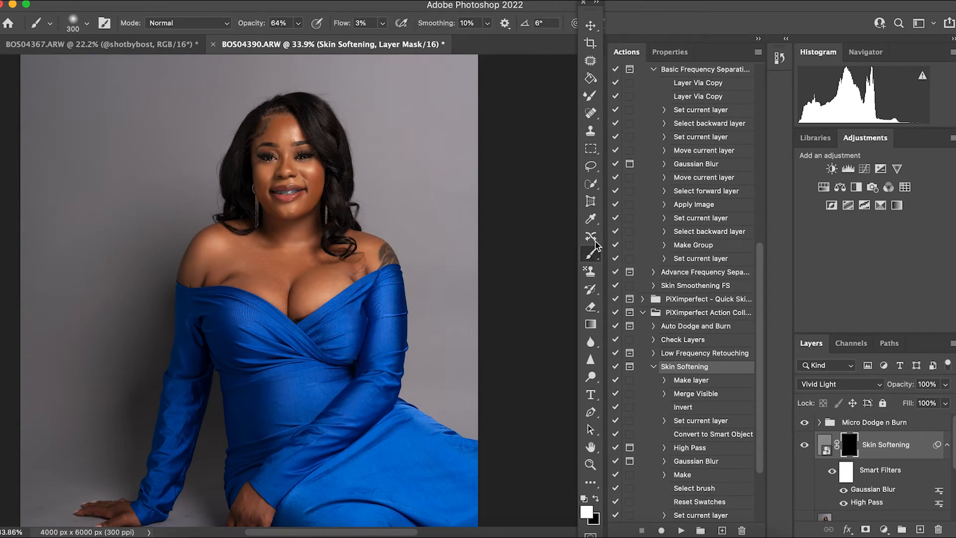
Step: Paint softening onto the facial skin in the Skin Softening layer mask at 5% flow, reducing the brush to 125 px
click(383, 23)
scroll(307, 194, up, 1)
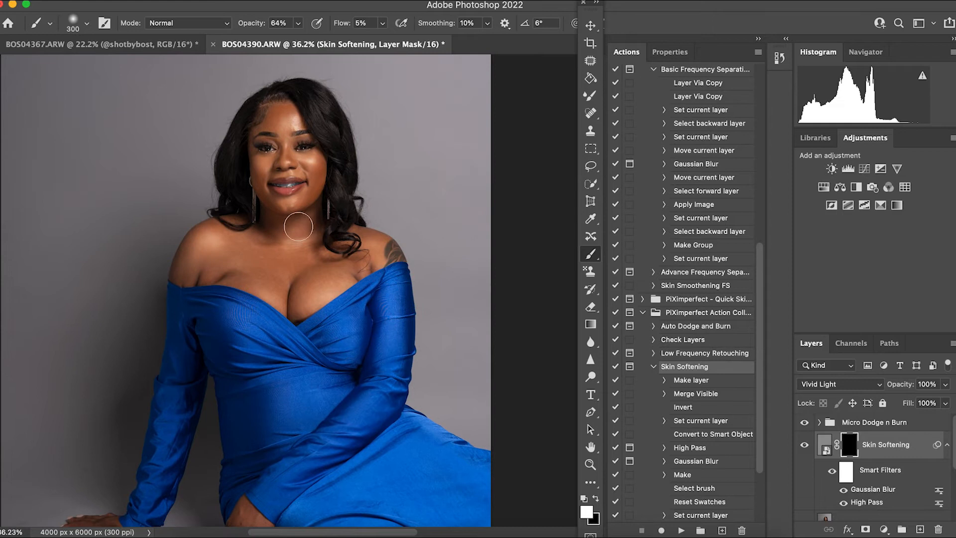
drag(281, 117, 329, 171)
scroll(330, 170, up, 3)
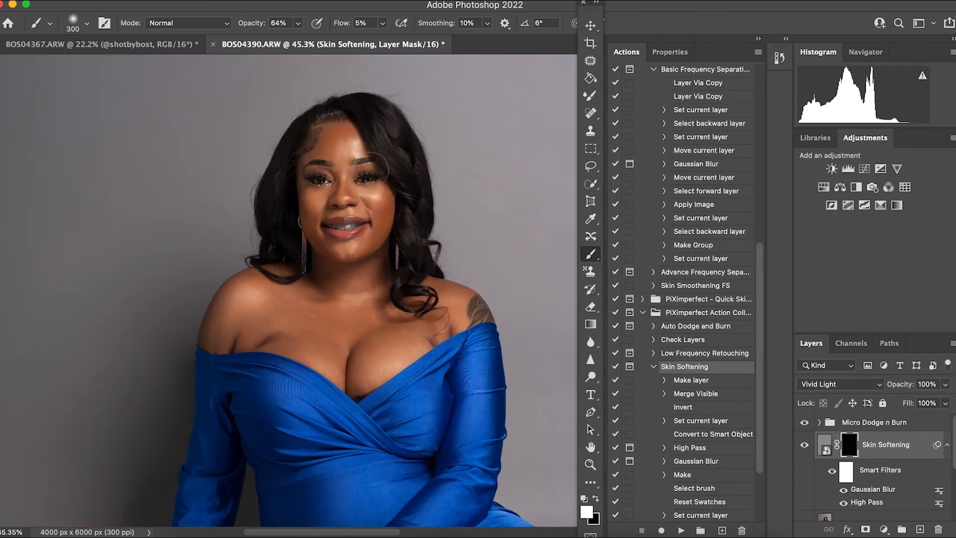
key(bracketleft)
key(bracketleft)
key(bracketleft)
key(bracketleft)
key(bracketleft)
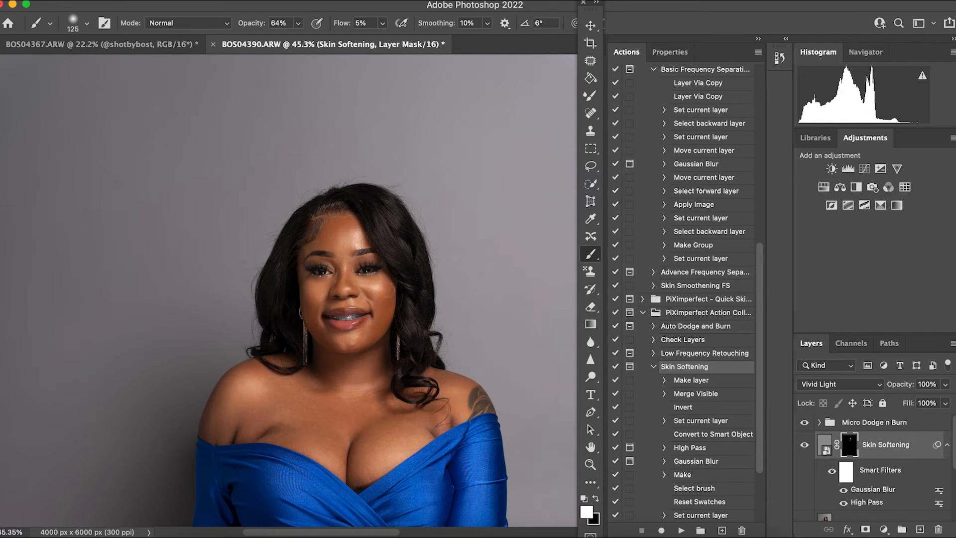
Step: Continue painting the Skin Softening mask over the neck, shoulders and chest with the brush enlarged to 175 px
key(bracketright)
key(bracketright)
key(bracketright)
key(bracketright)
Step: Compare the face and chest with and without the Skin Softening layer
scroll(284, 433, up, 5)
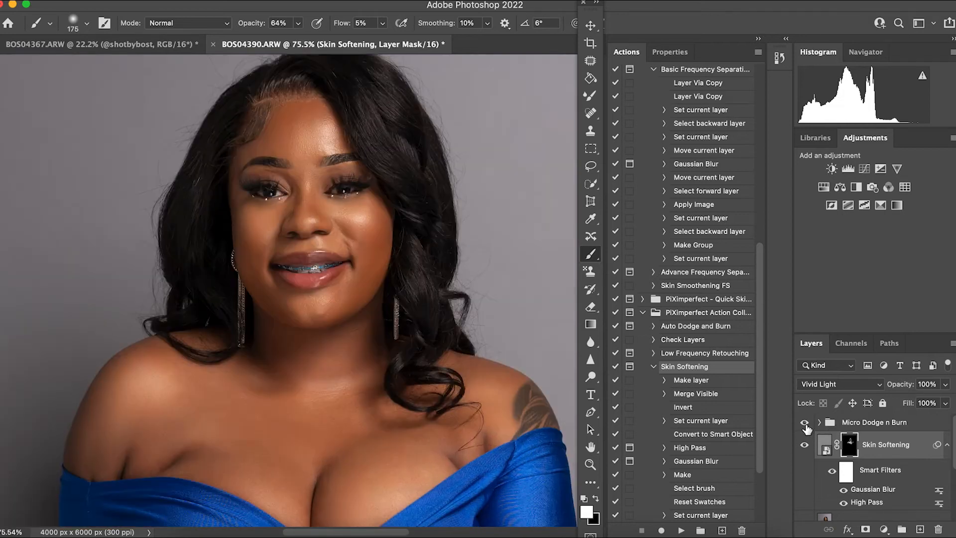
click(803, 447)
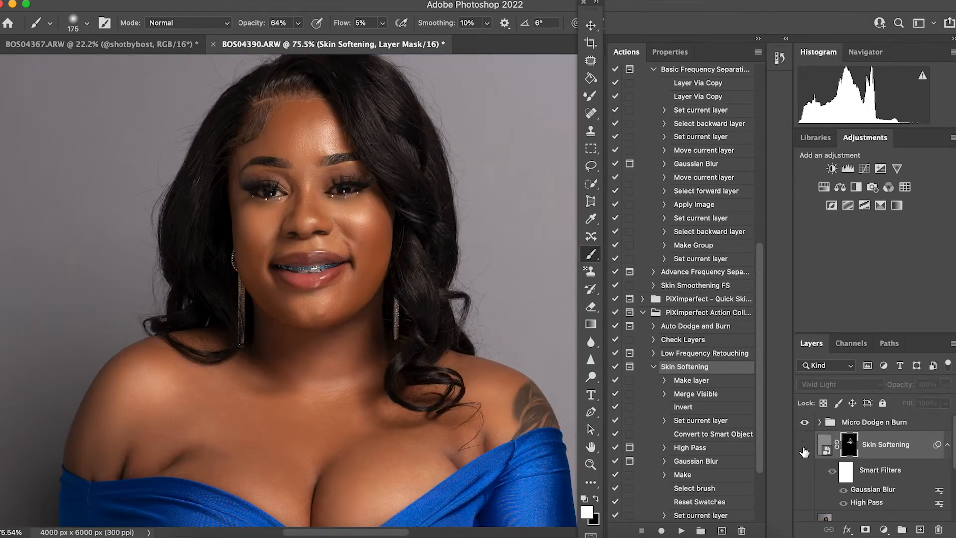
click(805, 447)
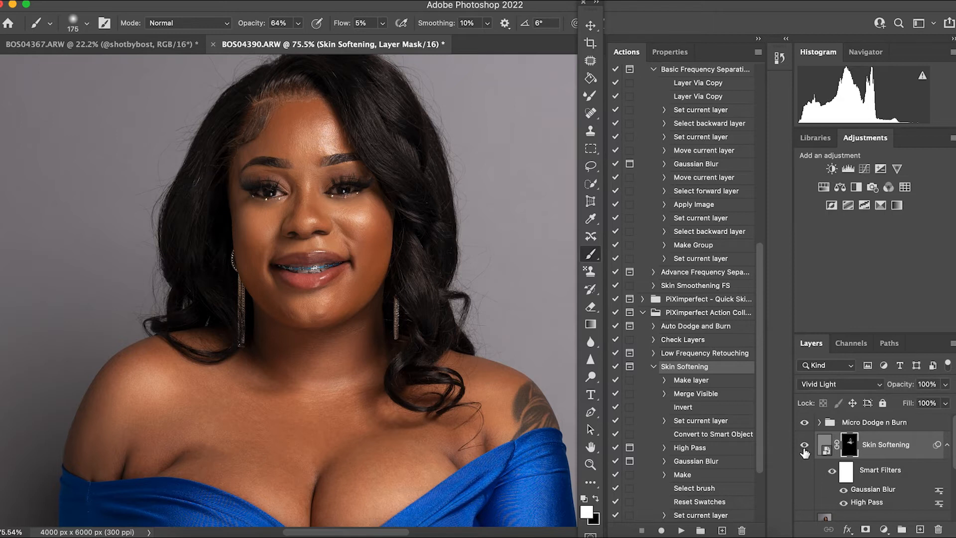
Step: Merge the Skin Softening layer with the Basic Frequency Separation copy layer and duplicate the merged layer
scroll(886, 465, down, 2)
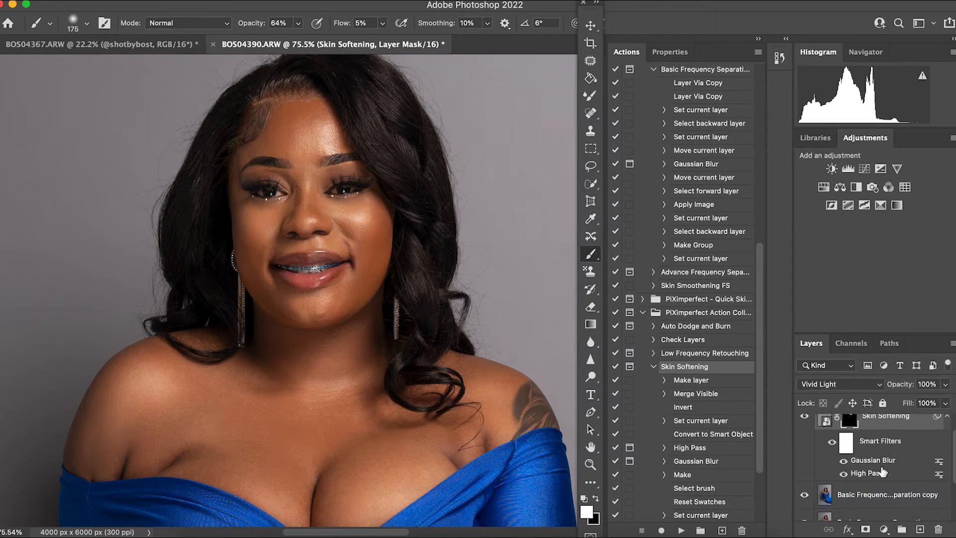
click(870, 494)
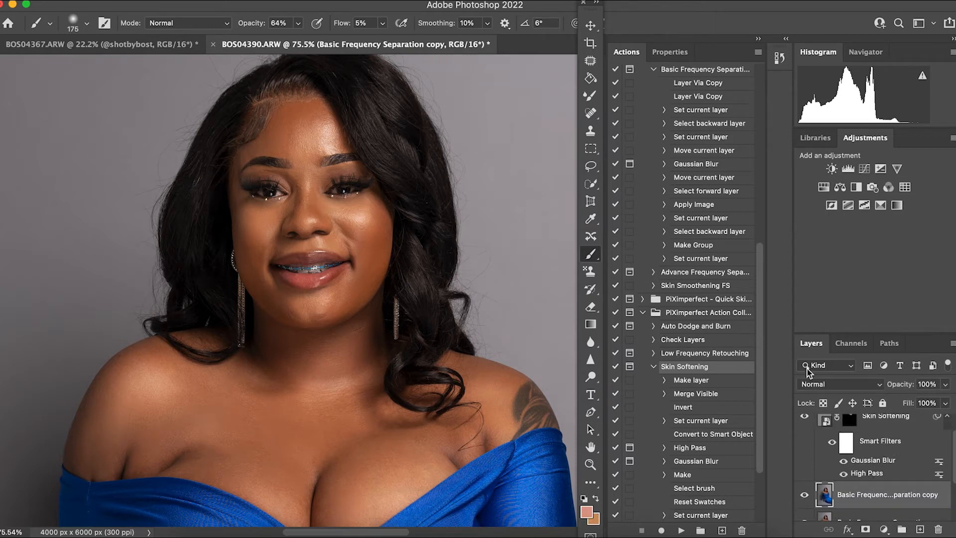
click(880, 423)
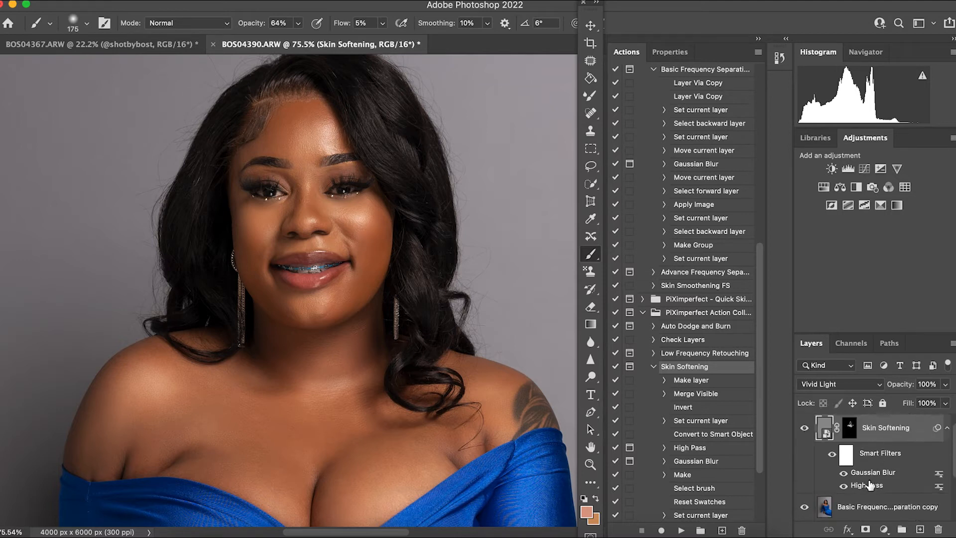
shift+click(866, 516)
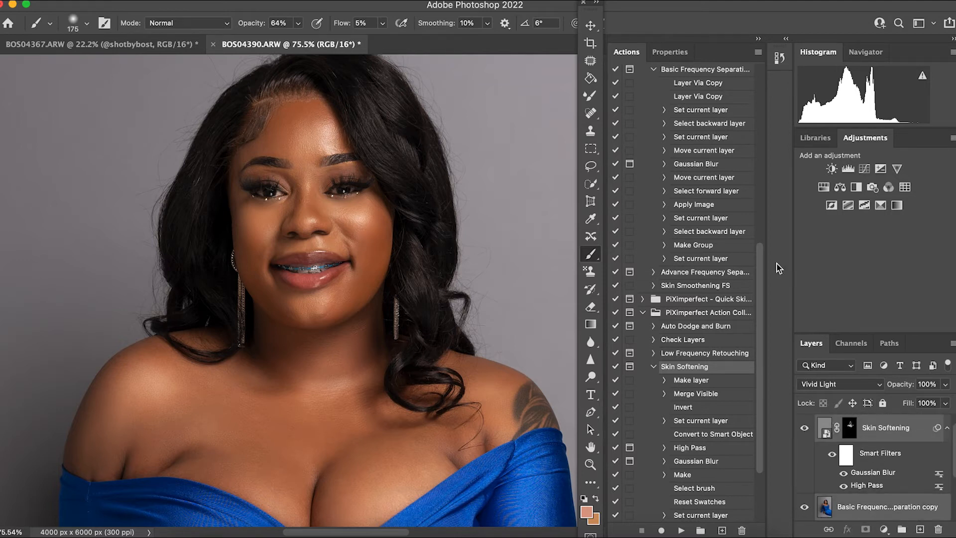
right_click(854, 507)
click(742, 467)
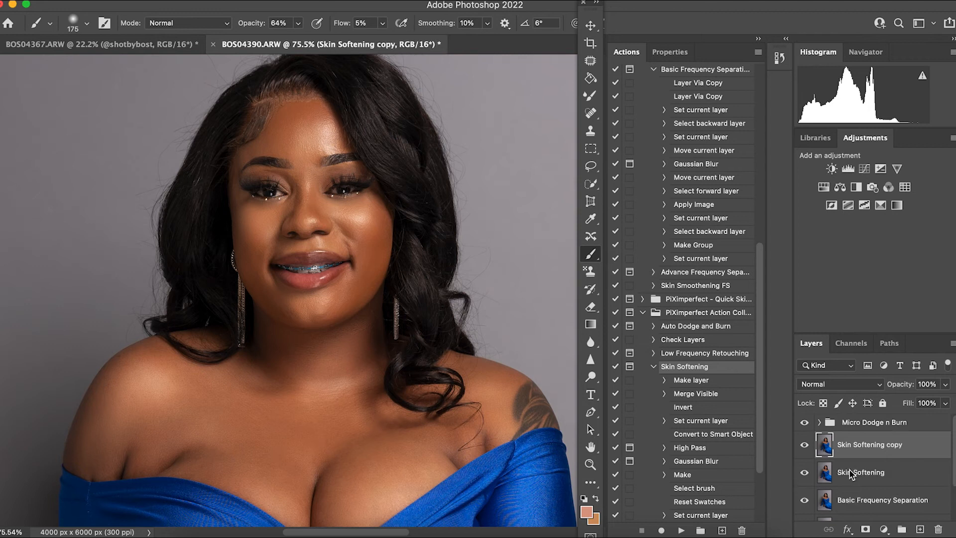
Step: Remove the flyaway hairs along the hair's left side with a 25 px Spot Healing Brush on Skin Softening copy
drag(302, 259, 335, 297)
click(591, 115)
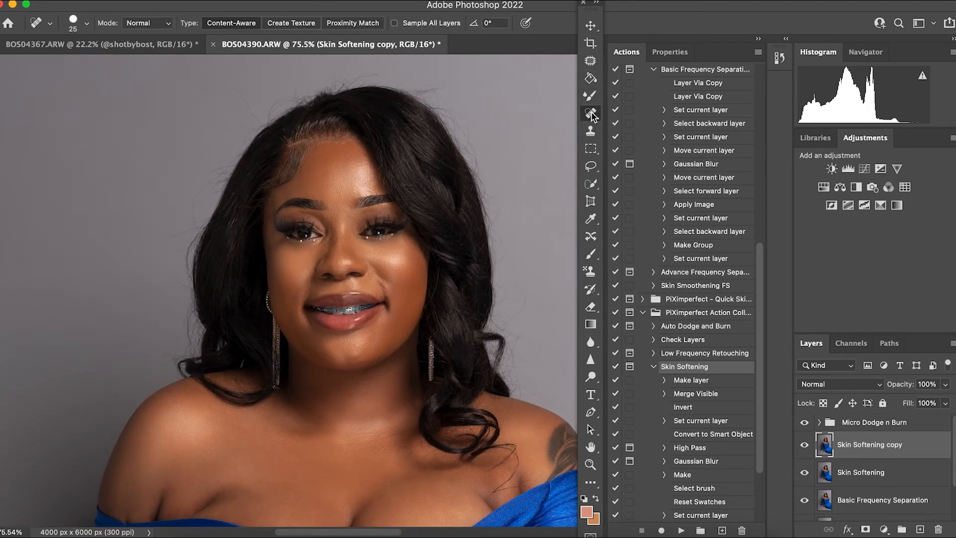
scroll(224, 213, up, 5)
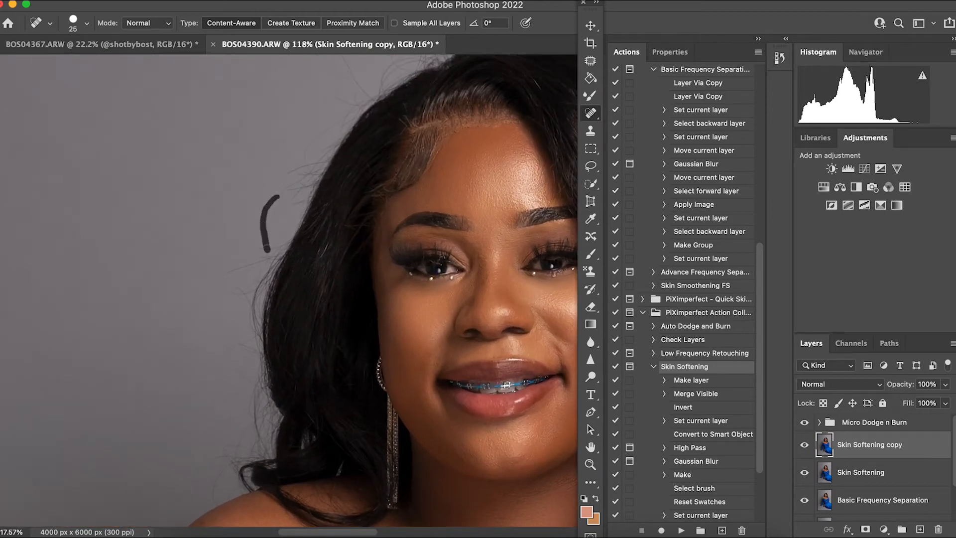
scroll(241, 199, up, 1)
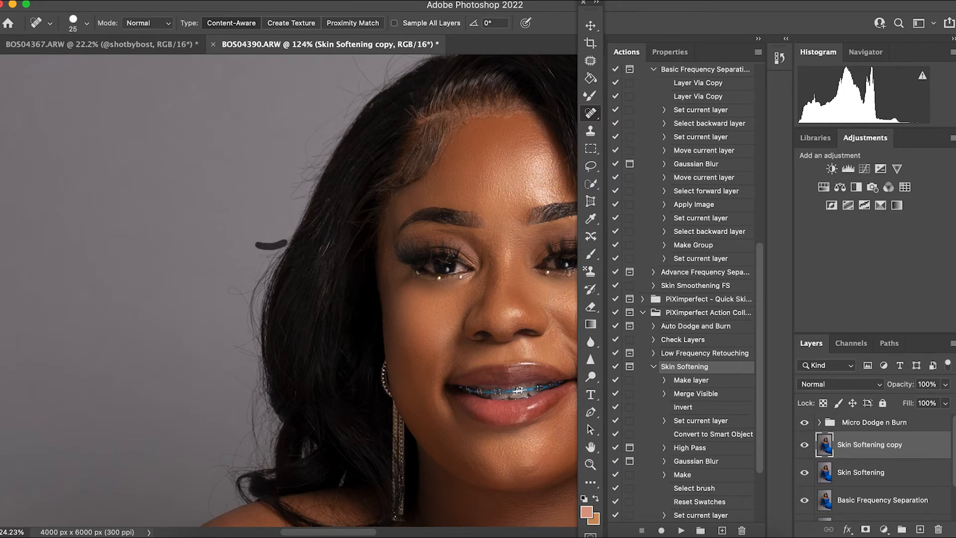
drag(222, 354, 252, 336)
scroll(303, 179, up, 3)
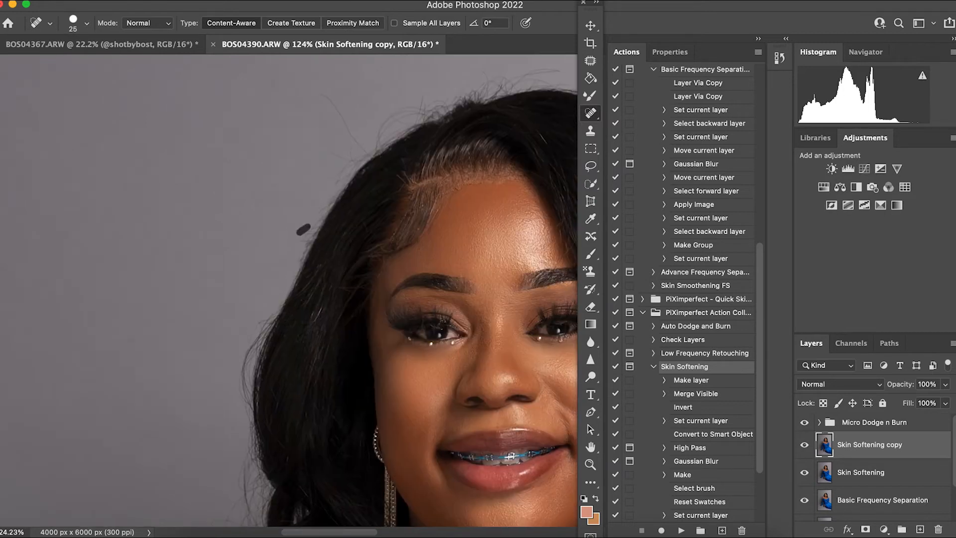
Step: Heal the stray hairs sticking out above the crown against the grey backdrop
drag(321, 94, 366, 151)
click(390, 107)
scroll(403, 123, up, 3)
scroll(403, 124, right, 3)
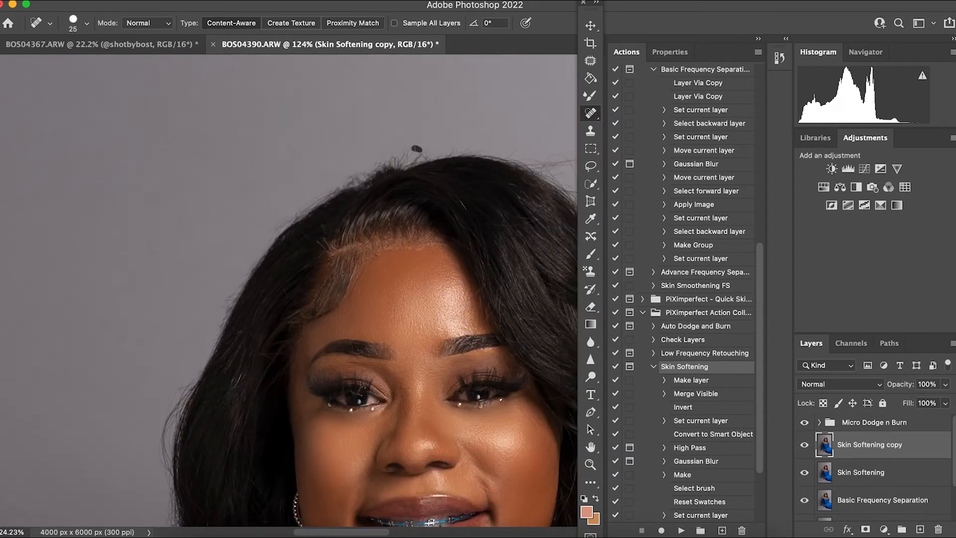
scroll(414, 160, right, 3)
scroll(414, 160, up, 1)
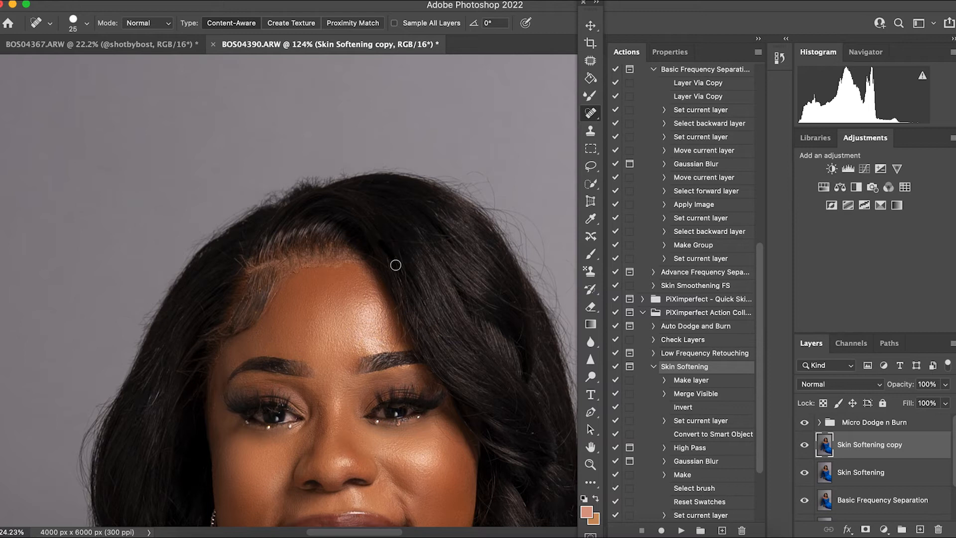
Step: Heal the flyaway hairs along the right side of the hair, from the crown down to the lower curls
drag(469, 177, 490, 200)
scroll(457, 174, right, 2)
scroll(457, 174, up, 1)
drag(421, 188, 452, 206)
scroll(449, 199, down, 2)
scroll(448, 199, right, 2)
drag(404, 168, 471, 241)
drag(412, 202, 444, 233)
mouse_move(491, 286)
mouse_down()
mouse_move(473, 346)
mouse_move(490, 386)
mouse_move(448, 388)
mouse_move(451, 381)
mouse_up()
scroll(486, 371, down, 2)
scroll(486, 371, right, 1)
scroll(478, 318, down, 2)
mouse_move(493, 326)
mouse_down()
mouse_move(473, 361)
mouse_move(478, 384)
mouse_up()
scroll(281, 146, down, 3)
scroll(281, 146, up, 3)
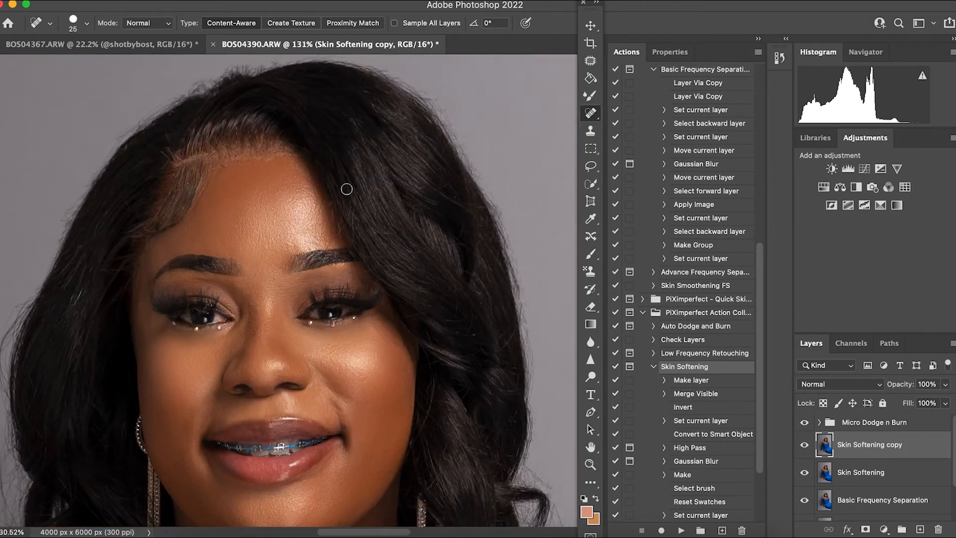
Step: Smooth the hair outline around the crown using the Clone Stamp with a 50 px brush at 100% hardness
scroll(281, 446, up, 2)
scroll(281, 447, left, 2)
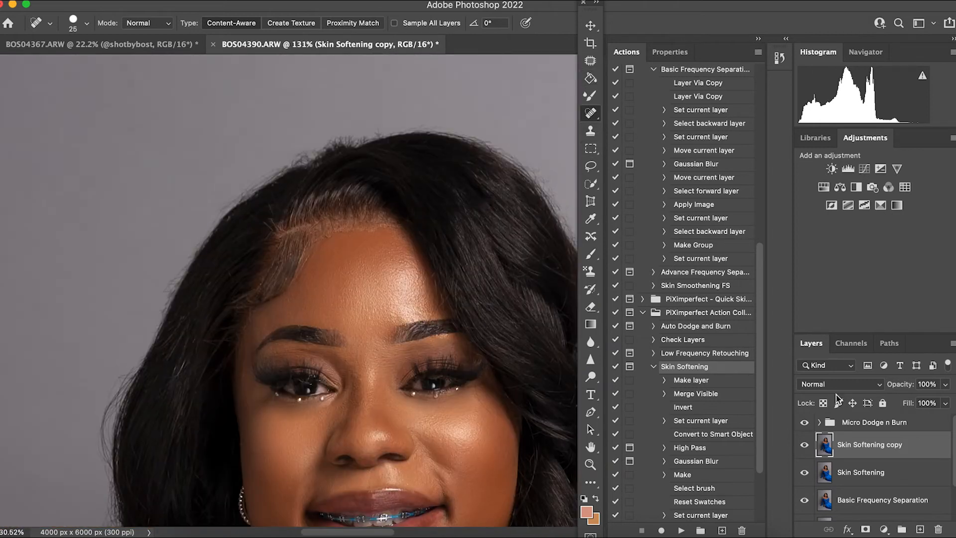
scroll(680, 346, down, 2)
scroll(693, 239, up, 5)
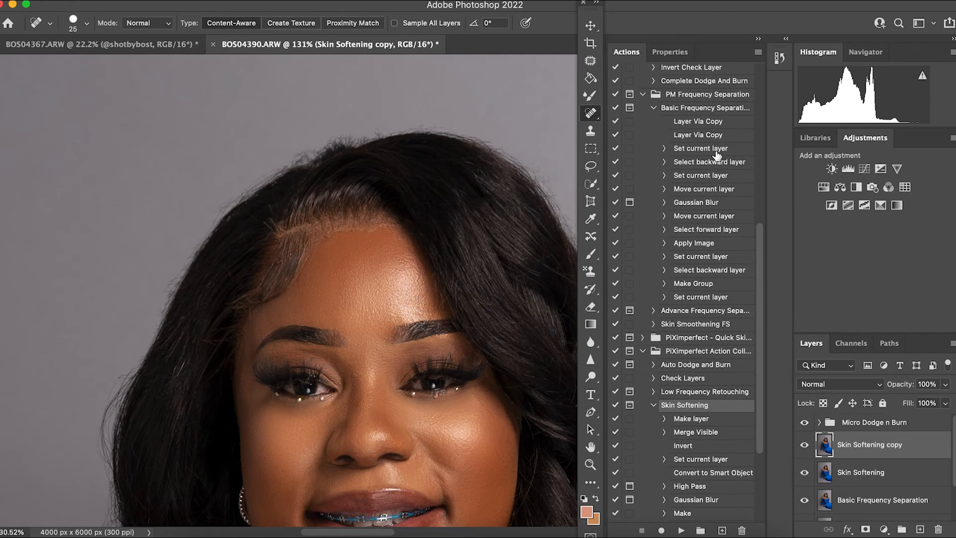
key(s)
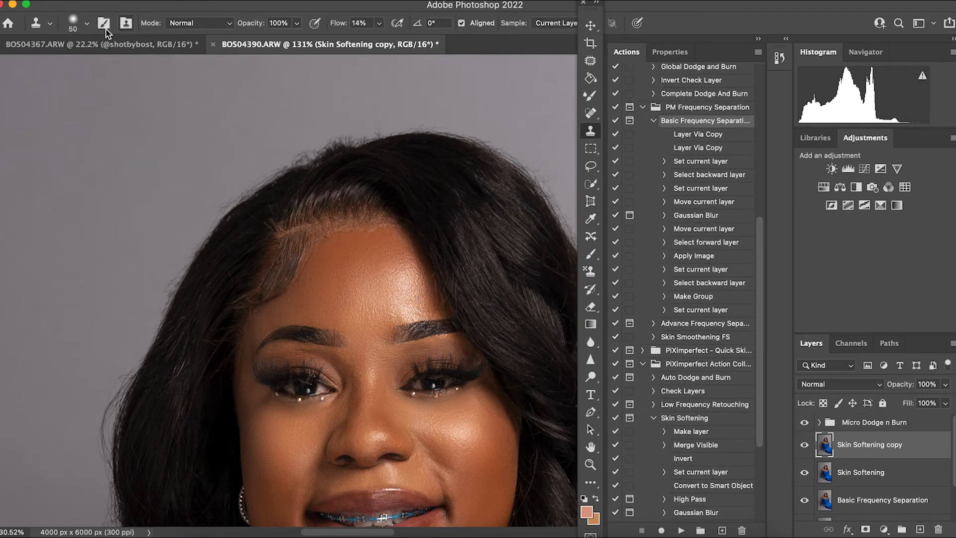
click(88, 26)
drag(80, 95, 149, 96)
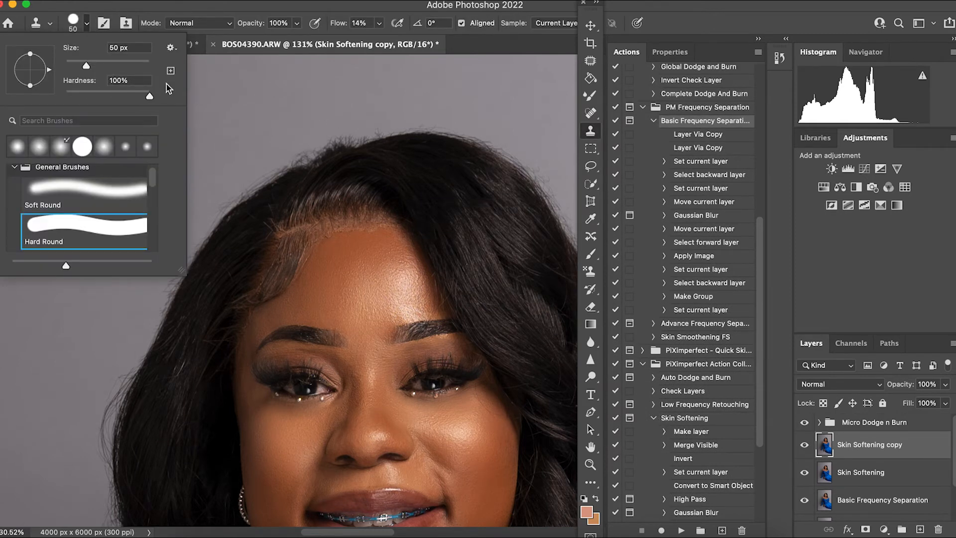
click(215, 9)
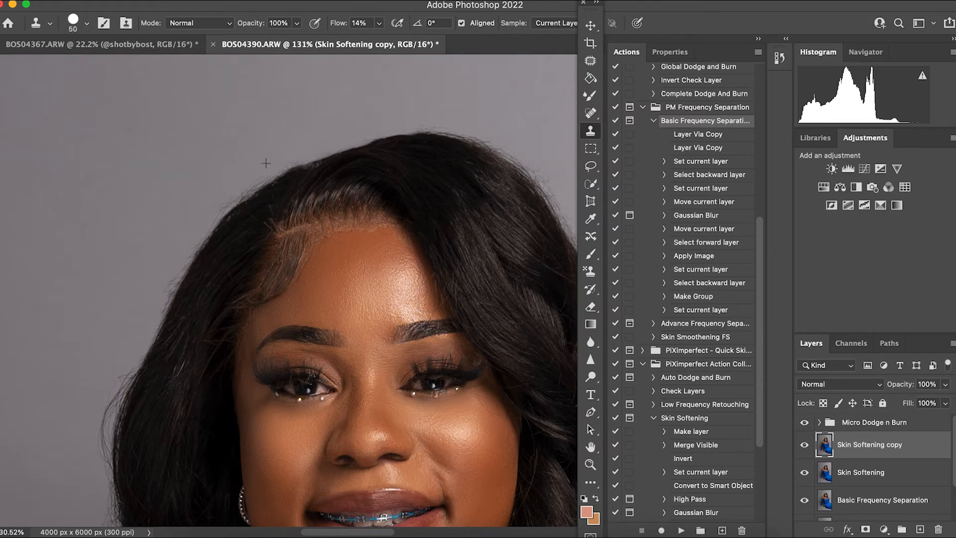
drag(291, 160, 338, 105)
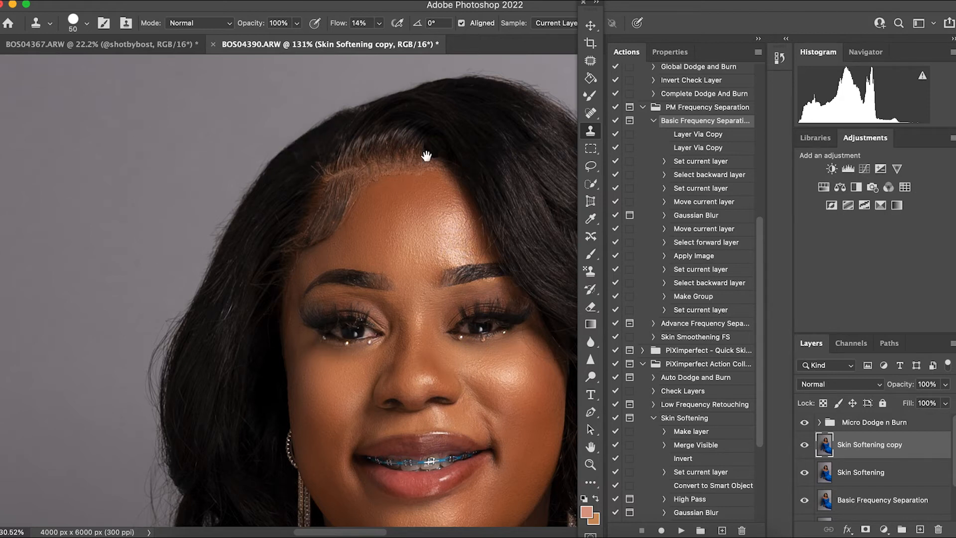
Step: Continue cloning backdrop over the frizzy hair edge down the right side of the head
drag(428, 153, 391, 191)
drag(495, 152, 438, 162)
scroll(429, 170, down, 5)
scroll(429, 169, right, 6)
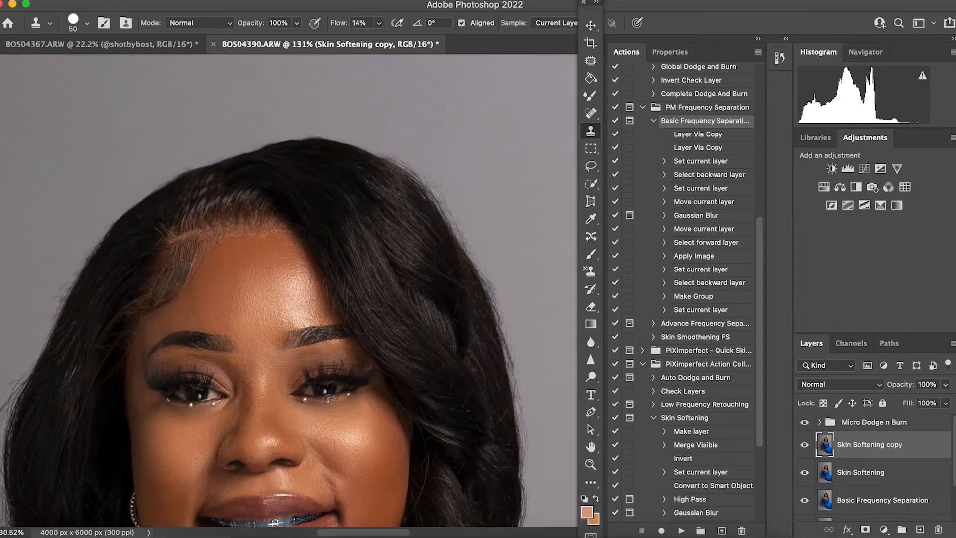
scroll(315, 209, down, 6)
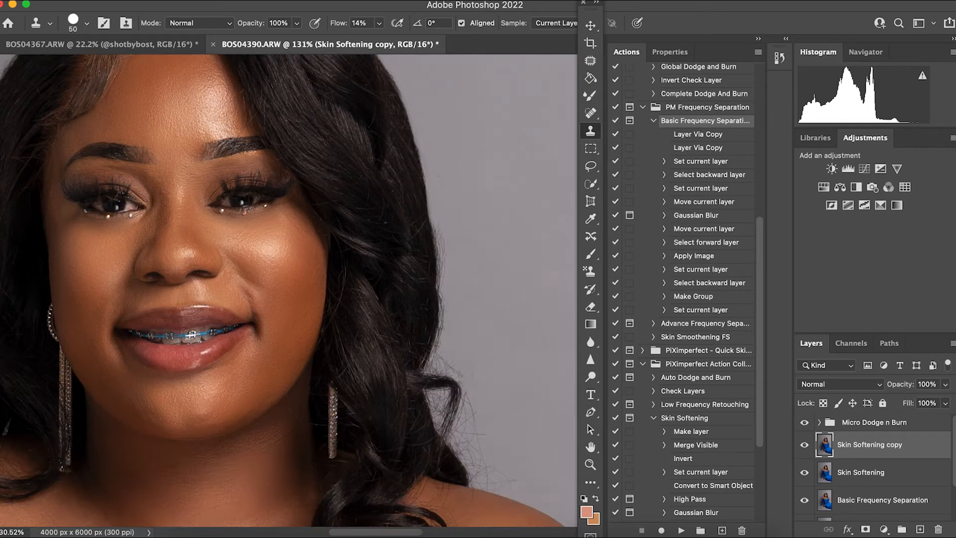
Step: Compare the portrait with and without the Skin Softening copy layer to check the cleaned hair outline
scroll(315, 209, up, 8)
scroll(315, 209, left, 12)
scroll(315, 199, down, 4)
scroll(315, 187, down, 6)
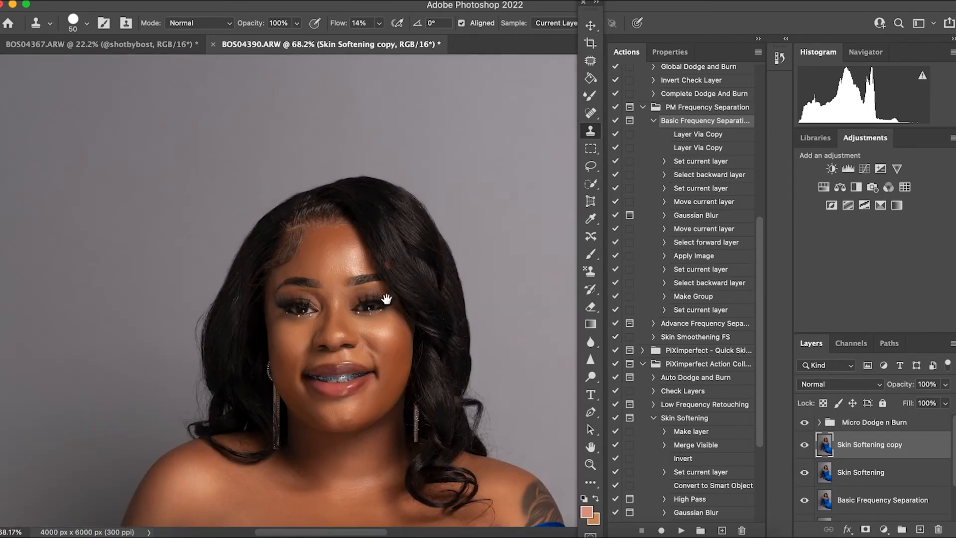
click(805, 445)
click(805, 444)
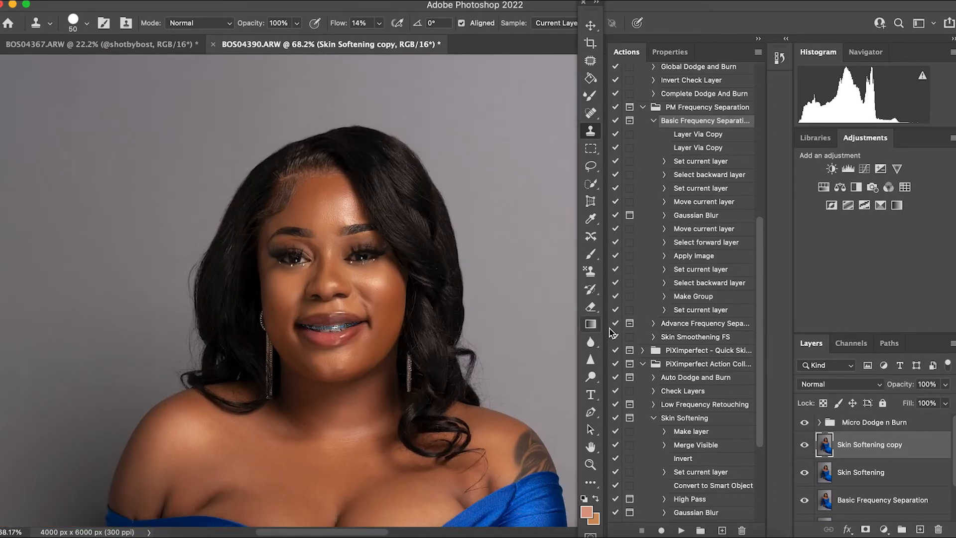
scroll(288, 209, down, 6)
click(804, 445)
click(804, 445)
Step: Patch the dark spots on the backdrop beside the blue sleeve above the hand on the floor
scroll(704, 299, down, 3)
drag(445, 325, 458, 284)
scroll(427, 368, up, 4)
key(j)
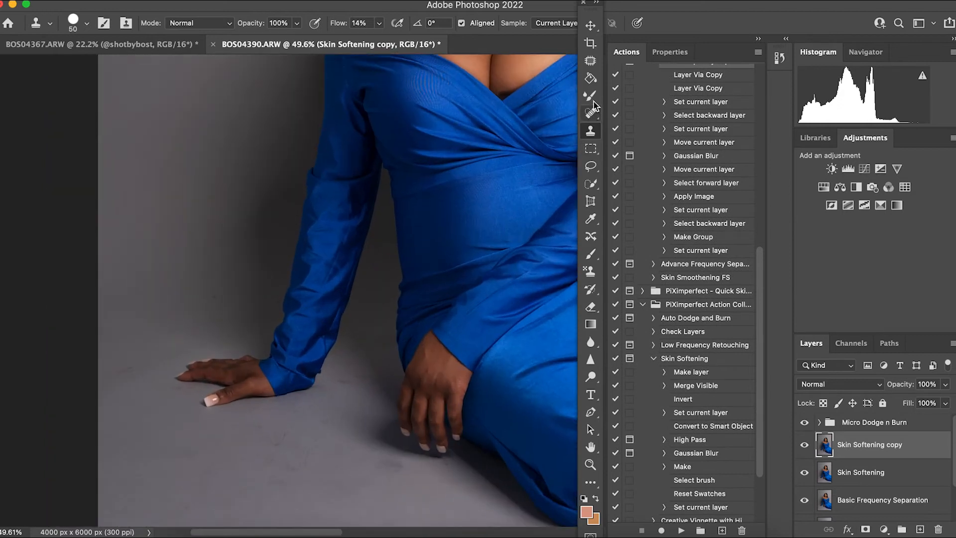
scroll(416, 395, up, 2)
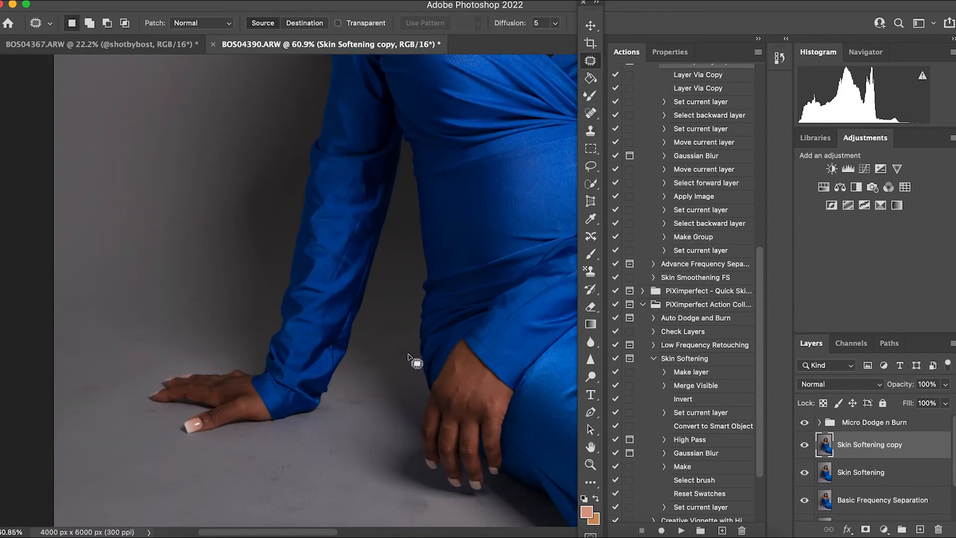
scroll(416, 366, up, 3)
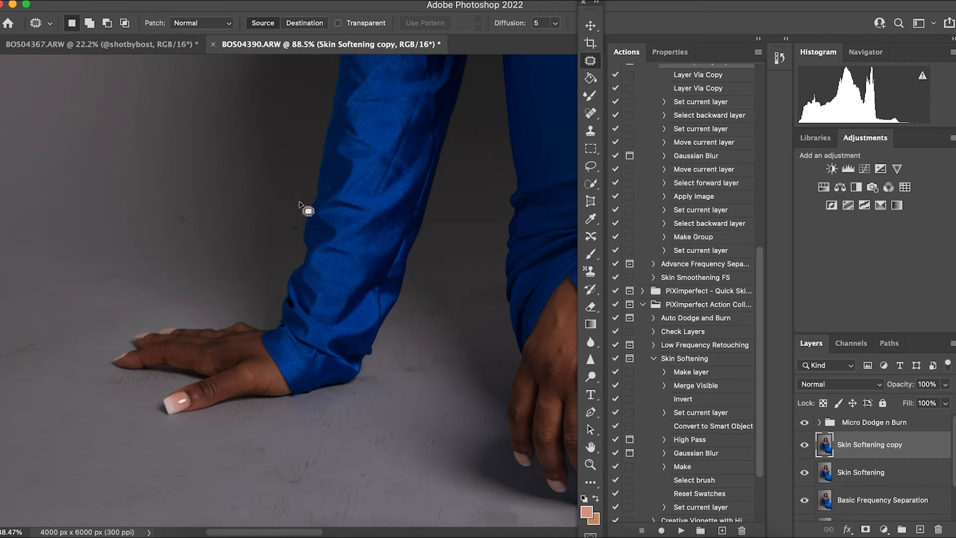
drag(291, 215, 299, 223)
drag(299, 218, 285, 205)
key(super+d)
mouse_move(200, 207)
mouse_down()
mouse_move(168, 230)
mouse_move(193, 227)
mouse_up()
drag(190, 219, 263, 214)
key(super+d)
drag(232, 162, 197, 167)
drag(208, 223, 286, 196)
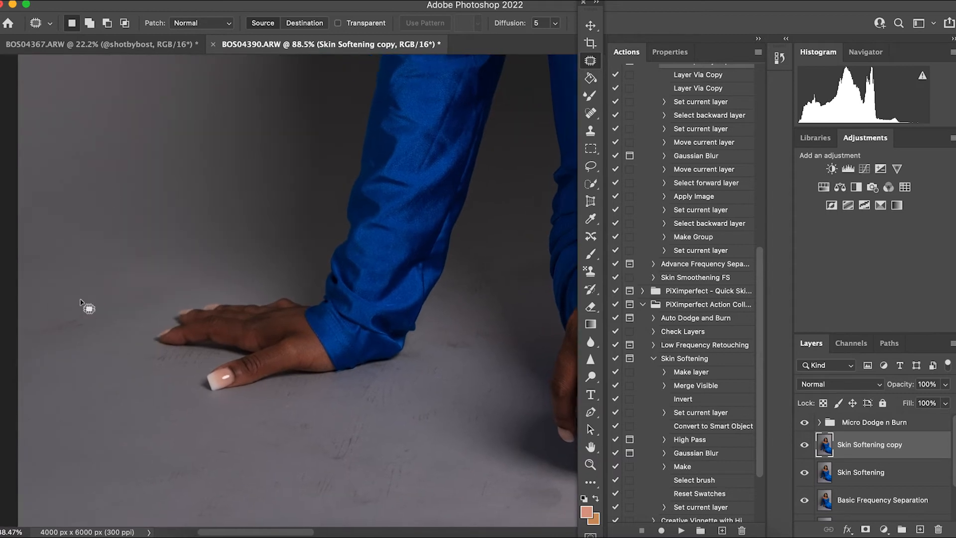
Step: Patch the blemishes on the backdrop and floor just left of the fingertips with the Patch tool
drag(83, 299, 84, 300)
key(super+d)
mouse_move(107, 304)
mouse_down()
mouse_move(164, 298)
mouse_move(124, 292)
mouse_move(192, 264)
mouse_up()
key(super+d)
drag(101, 273, 135, 222)
key(super+d)
drag(128, 328, 125, 331)
drag(122, 336, 132, 300)
key(super+d)
Step: Patch the remaining floor marks near the photo's left edge, clearing the selection after each patch
drag(70, 342, 100, 341)
key(super+d)
mouse_move(31, 343)
mouse_down()
mouse_move(61, 332)
mouse_move(60, 360)
mouse_move(36, 370)
mouse_up()
drag(47, 343, 56, 315)
key(super+d)
Step: Try to patch the scuff marks on the floor just below the fingertips
mouse_move(120, 355)
mouse_down()
mouse_move(187, 349)
mouse_move(121, 367)
mouse_move(132, 331)
mouse_up()
key(super+d)
key(super+z)
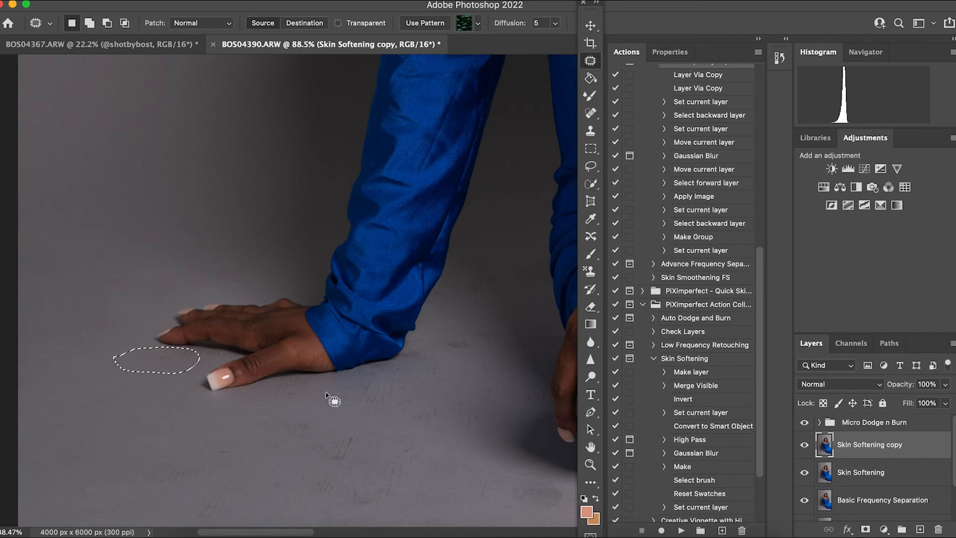
key(super+d)
drag(209, 331, 308, 227)
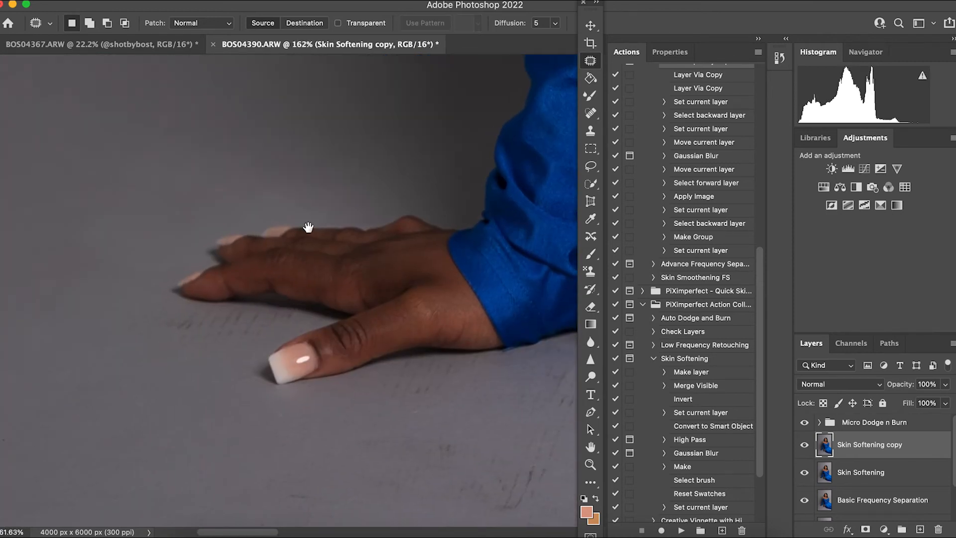
Step: Heal the scuff marks on the floor between the fingertips and the thumb with the Spot Healing Brush
click(590, 114)
mouse_move(179, 328)
mouse_down()
mouse_move(192, 315)
mouse_move(232, 313)
mouse_move(232, 303)
mouse_up()
drag(260, 337, 277, 323)
drag(240, 316, 254, 304)
drag(160, 305, 245, 333)
scroll(254, 318, down, 3)
scroll(254, 318, down, 5)
Step: Patch the floor marks below the thumb with the Patch tool, clearing the selection after each patch
click(590, 60)
key(super+d)
drag(317, 307, 274, 363)
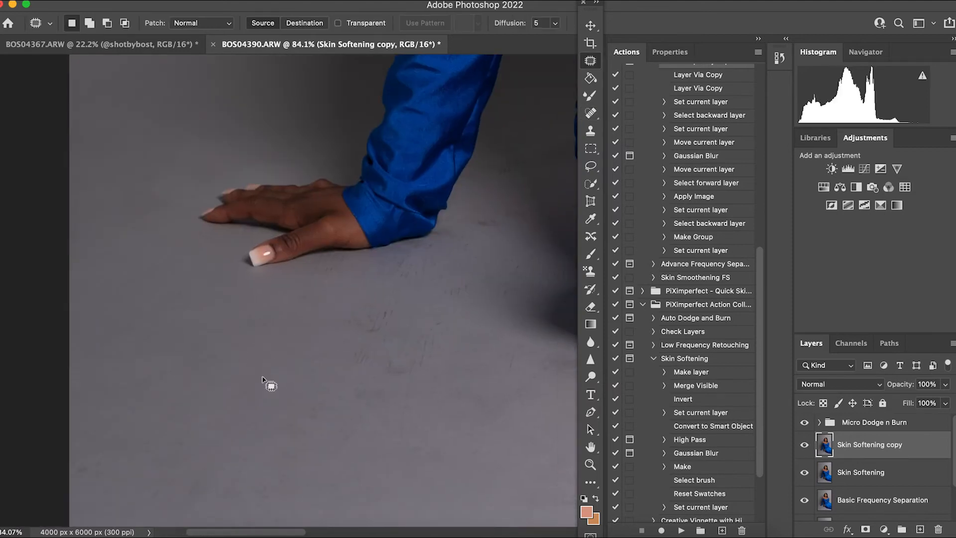
key(super+d)
scroll(273, 363, down, 3)
drag(176, 381, 182, 421)
drag(212, 377, 145, 427)
key(super+d)
Step: Patch the remaining scuffs on the open floor farther below the hand, including one wide area
scroll(199, 436, down, 4)
drag(259, 339, 258, 363)
drag(298, 337, 268, 380)
key(super+d)
scroll(348, 224, up, 4)
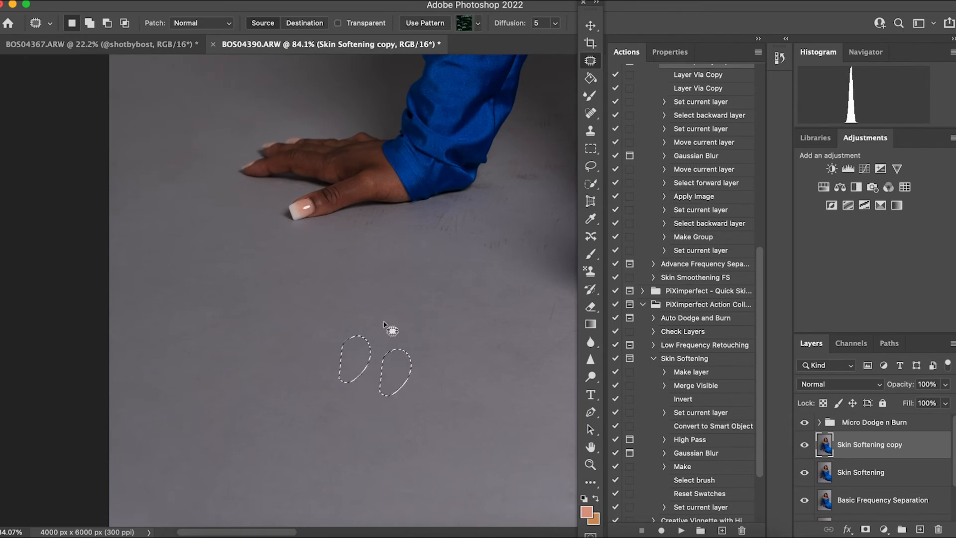
scroll(461, 231, right, 5)
drag(278, 320, 274, 323)
mouse_move(284, 373)
mouse_down()
mouse_move(437, 330)
mouse_move(468, 334)
mouse_up()
key(super+d)
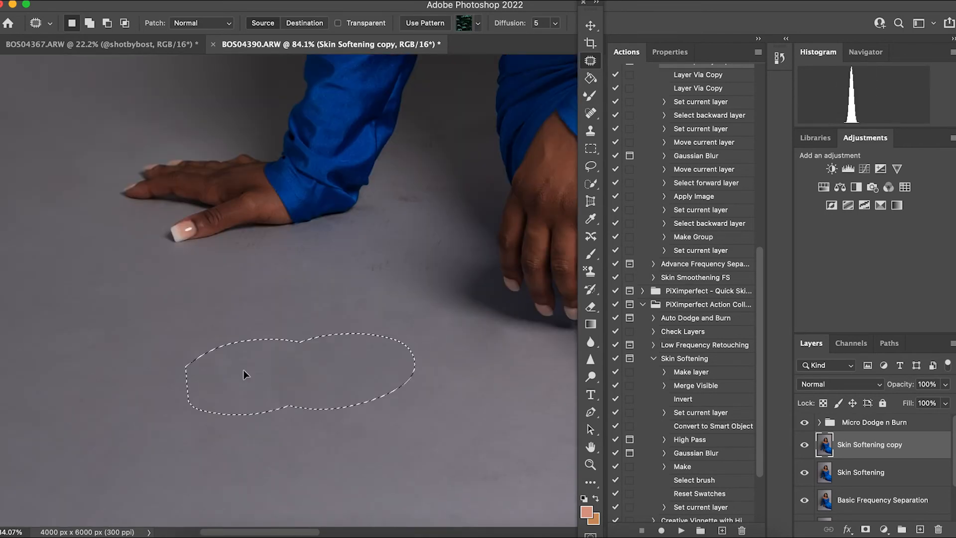
Step: Patch the marks on the floor between the blue sleeve cuff and the other hand
scroll(330, 368, down, 3)
scroll(329, 368, right, 2)
key(super+d)
drag(336, 78, 337, 203)
drag(391, 145, 398, 153)
key(super+d)
Step: Heal the small dark specks on the backdrop between the two sleeves with the Spot Healing Brush at size 25
key(j)
key(super+plus)
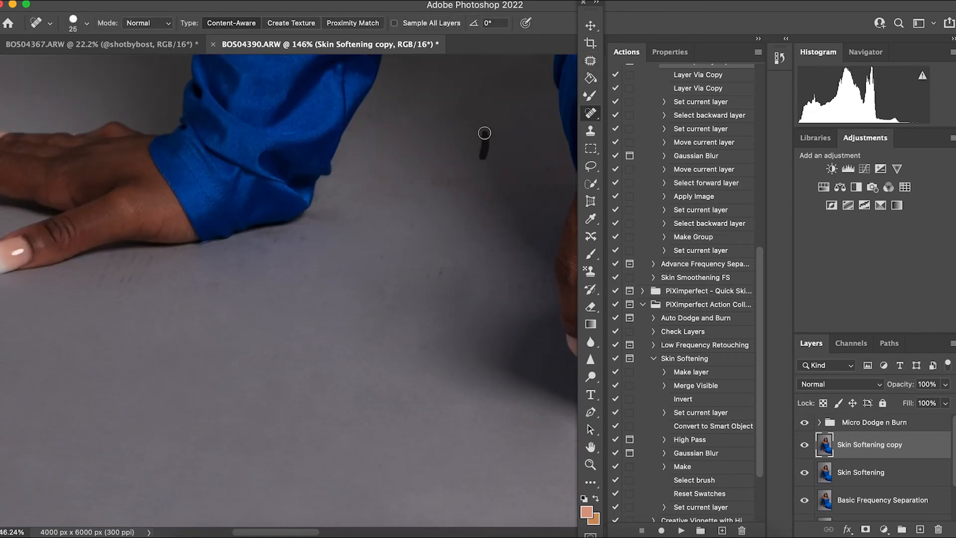
scroll(482, 136, up, 4)
scroll(482, 136, right, 3)
drag(470, 287, 460, 290)
Step: Heal the scattered marks on the floor around and between the hands with the Spot Healing Brush enlarged to 40
key(bracketright)
key(bracketright)
key(bracketright)
drag(359, 274, 309, 293)
drag(322, 384, 307, 401)
drag(465, 372, 465, 384)
drag(253, 310, 237, 316)
drag(162, 358, 159, 366)
mouse_move(63, 360)
mouse_down()
mouse_move(50, 373)
mouse_move(64, 356)
mouse_up()
drag(248, 400, 248, 412)
drag(364, 281, 360, 277)
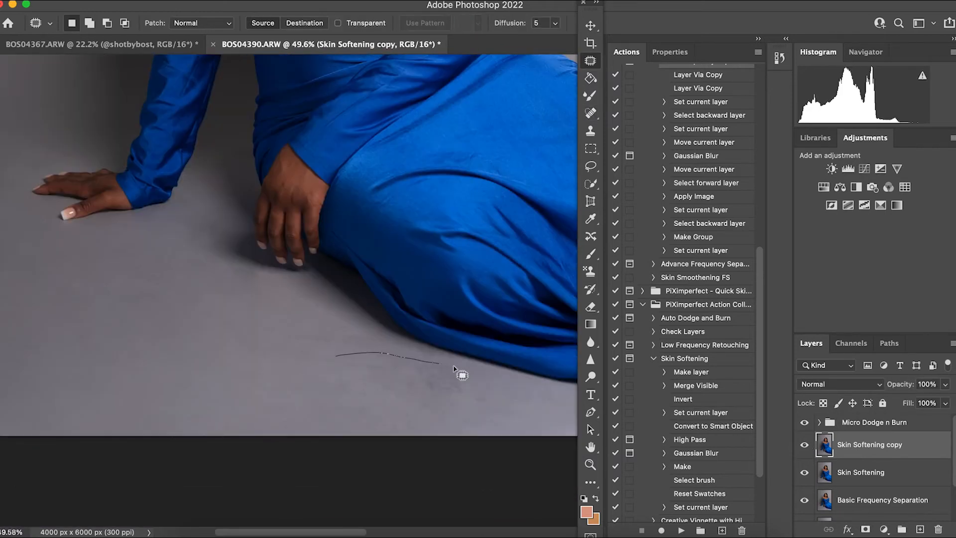
Step: Clean up the floor marks along the lower hem of the dress by patching and spot healing
drag(319, 338, 310, 348)
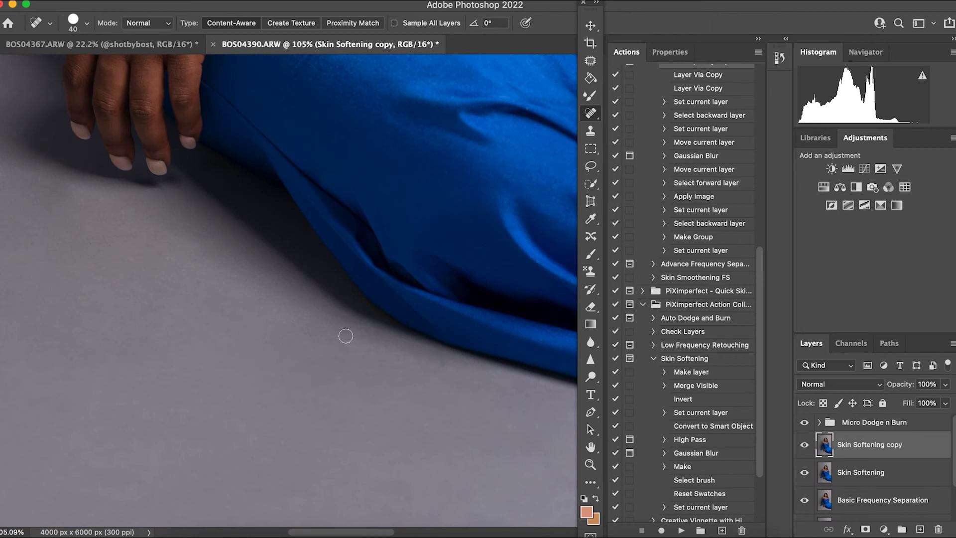
drag(393, 366, 417, 366)
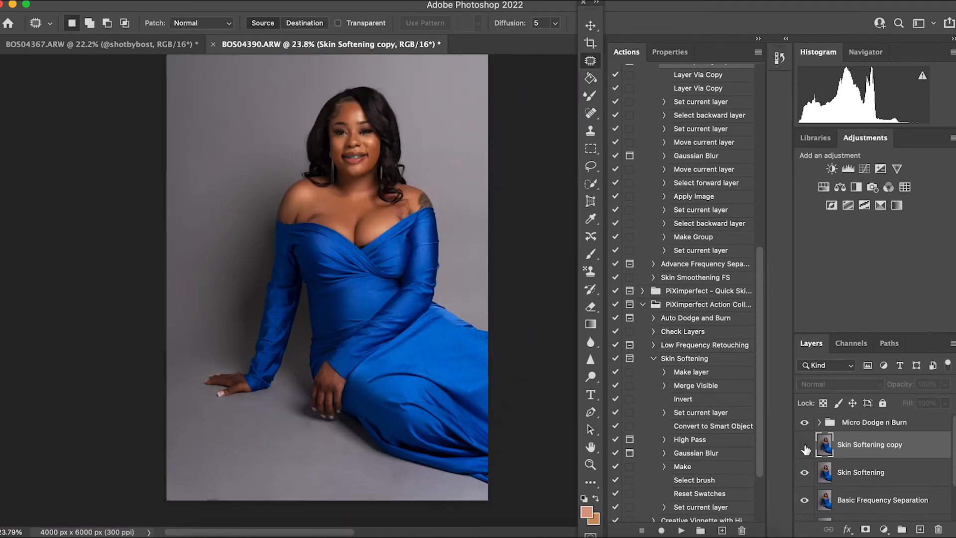
Step: Duplicate the Skin Softening copy layer and run the Basic Frequency Separation action with a 14-pixel Gaussian Blur radius
key(ctrl+j)
scroll(704, 390, down, 5)
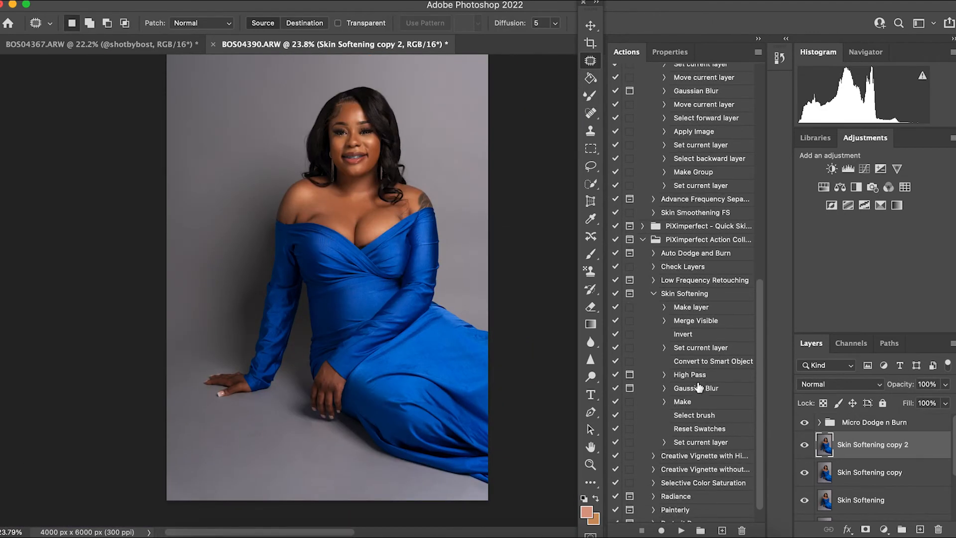
scroll(699, 331, up, 6)
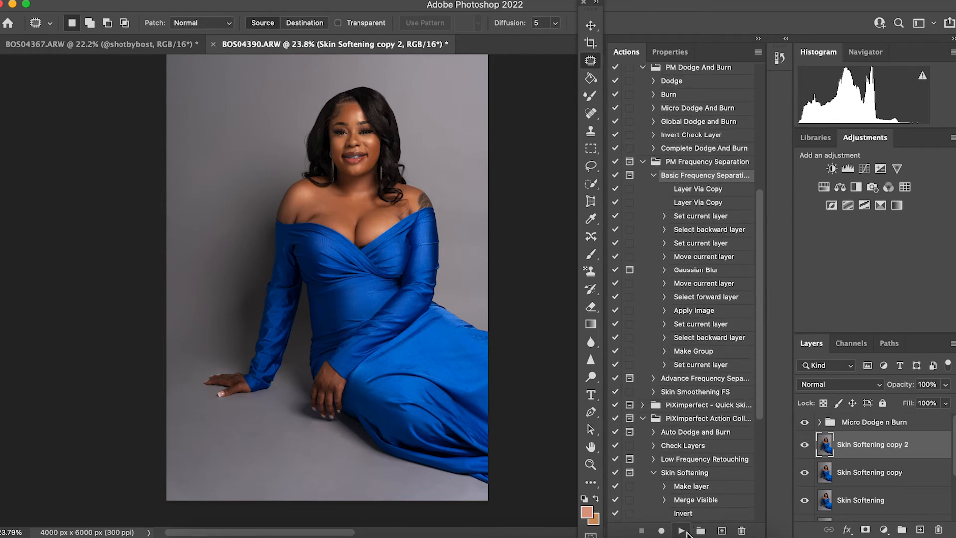
click(686, 532)
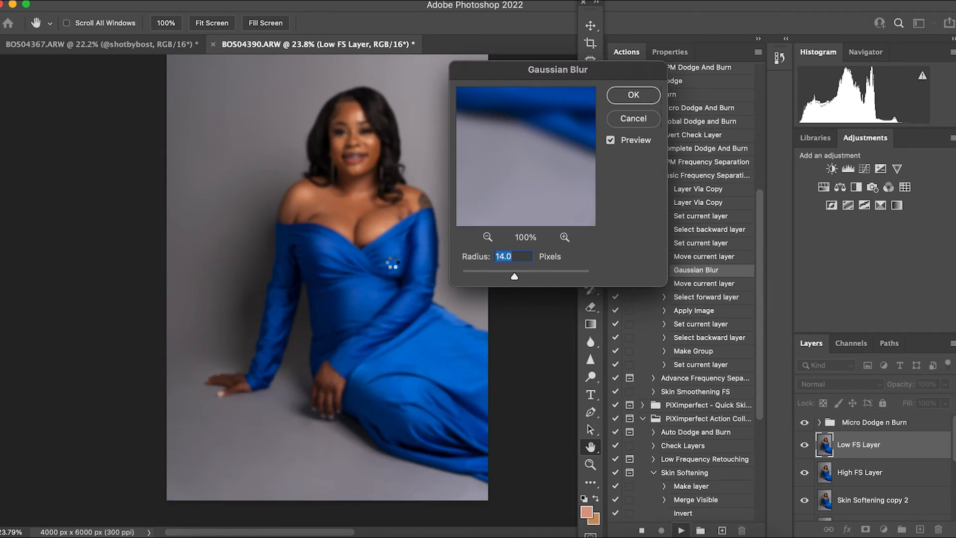
key(Return)
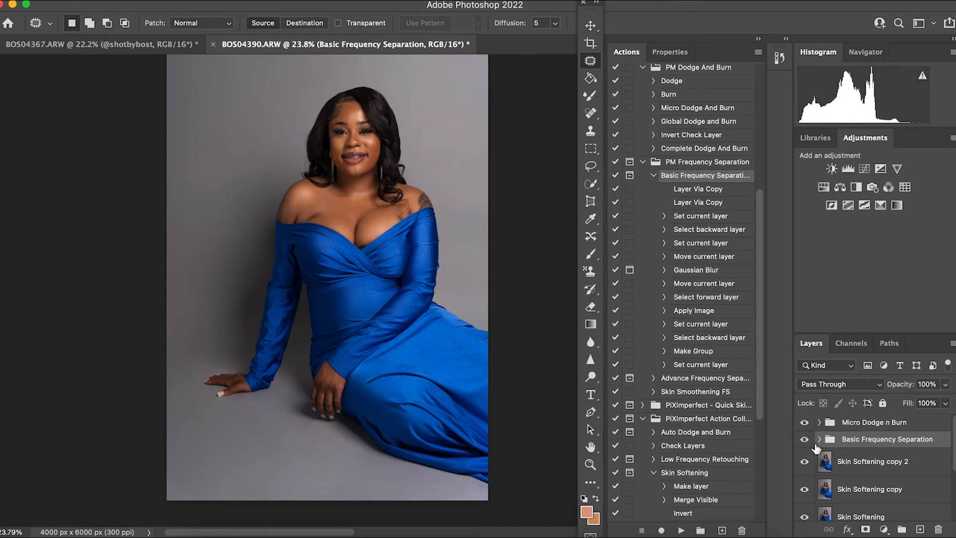
Step: Expand the Basic Frequency Separation group and activate the Mixer Brush on its Low FS Layer
click(819, 439)
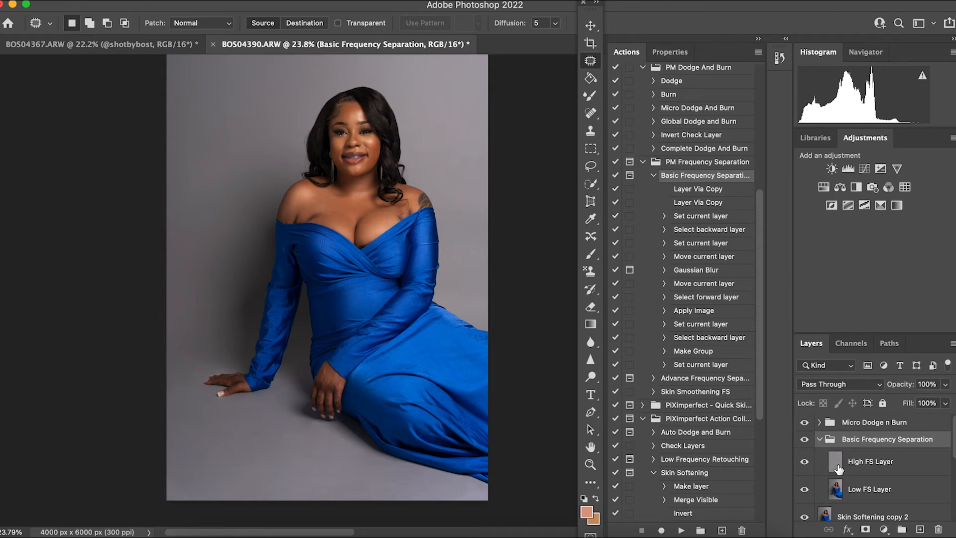
click(836, 490)
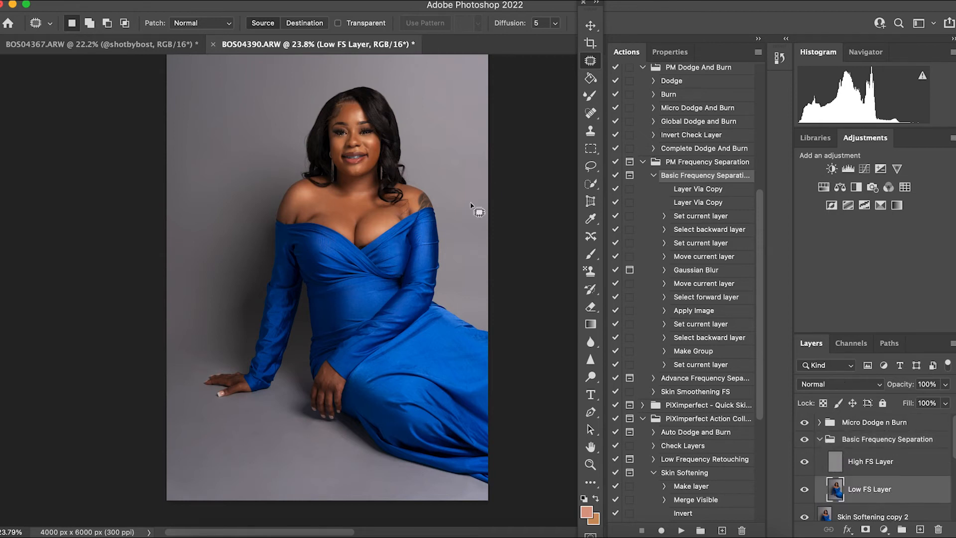
click(592, 95)
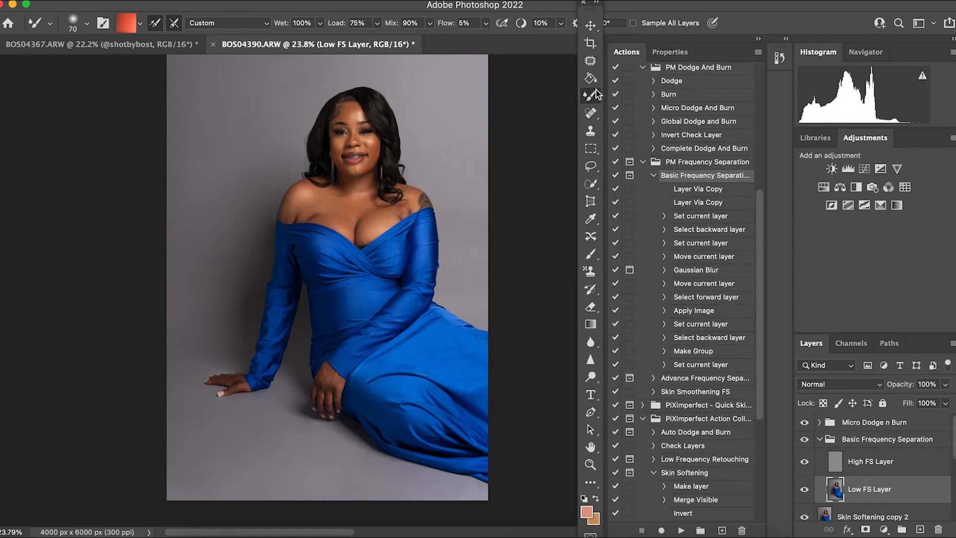
scroll(253, 313, up, 5)
drag(201, 427, 270, 271)
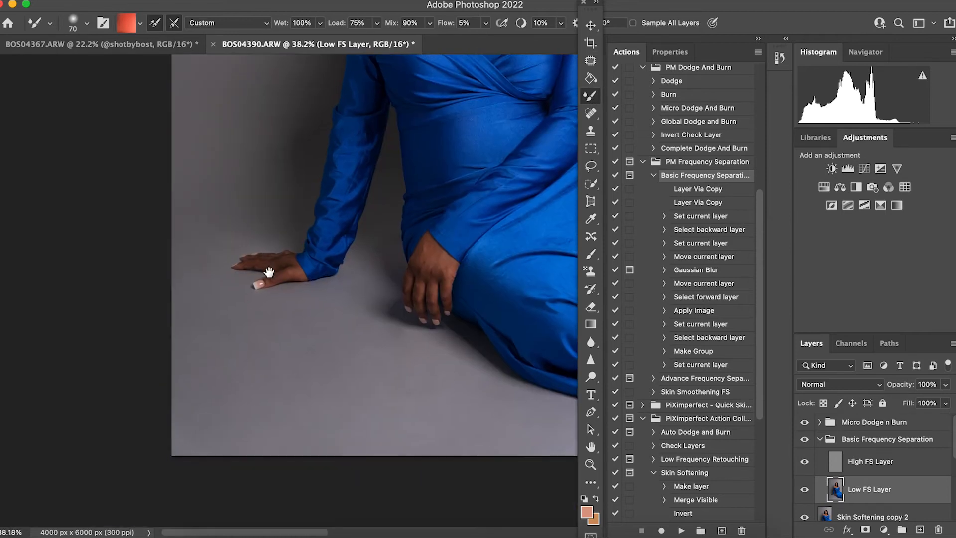
Step: Blend the uneven floor tones below the hands with the Mixer Brush at size 600
key(bracketright)
key(bracketright)
key(bracketright)
key(bracketright)
key(bracketright)
key(bracketright)
key(bracketright)
key(bracketright)
key(bracketright)
alt+click(229, 142)
alt+click(326, 352)
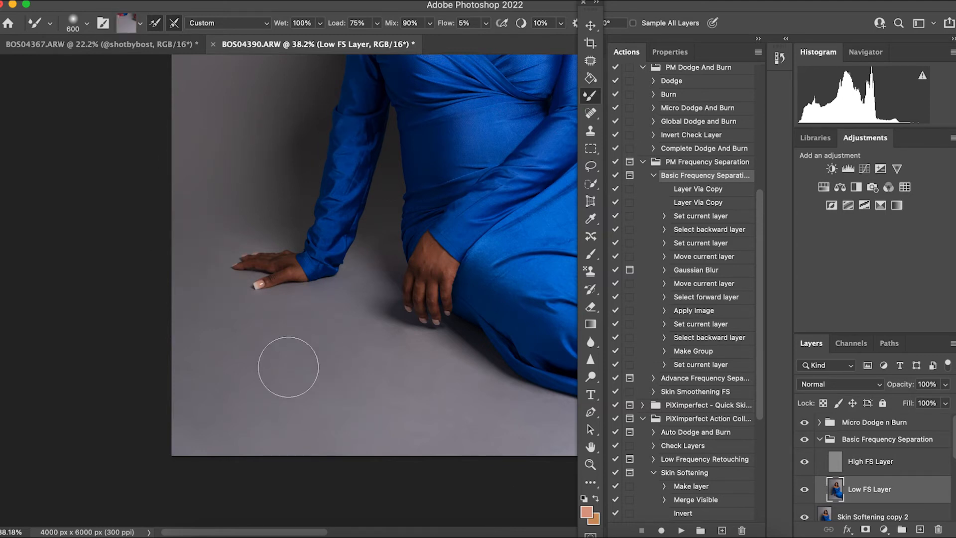
drag(341, 333, 261, 359)
alt+click(338, 460)
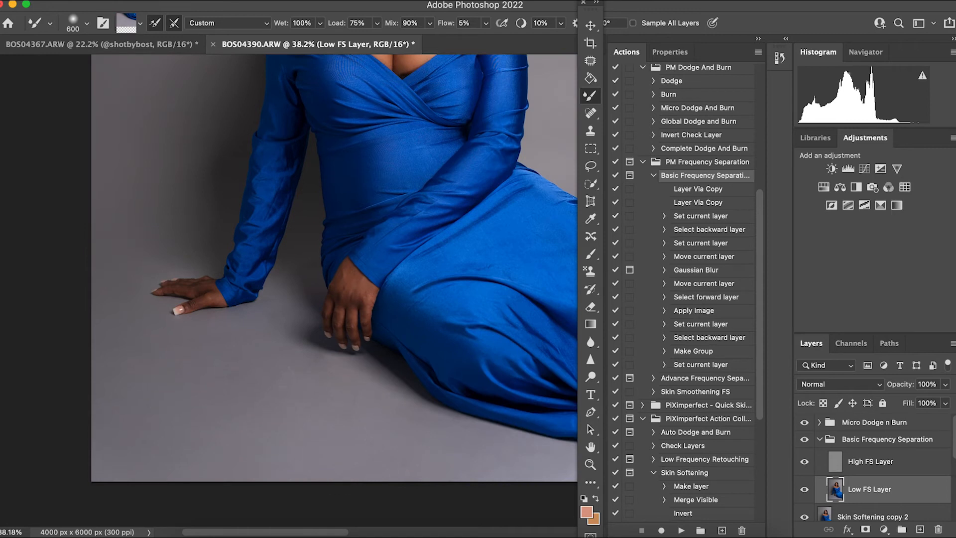
Step: Blend the floor tones around the hands and near the dress with the Mixer Brush at size 300
alt+click(155, 371)
key(bracketleft)
key(bracketleft)
key(bracketleft)
key(bracketleft)
key(bracketleft)
key(bracketright)
mouse_move(304, 219)
mouse_down()
mouse_move(278, 314)
mouse_move(248, 324)
mouse_move(299, 352)
mouse_move(269, 376)
mouse_up()
scroll(259, 421, right, 5)
scroll(258, 421, down, 2)
scroll(304, 369, left, 4)
scroll(304, 369, up, 2)
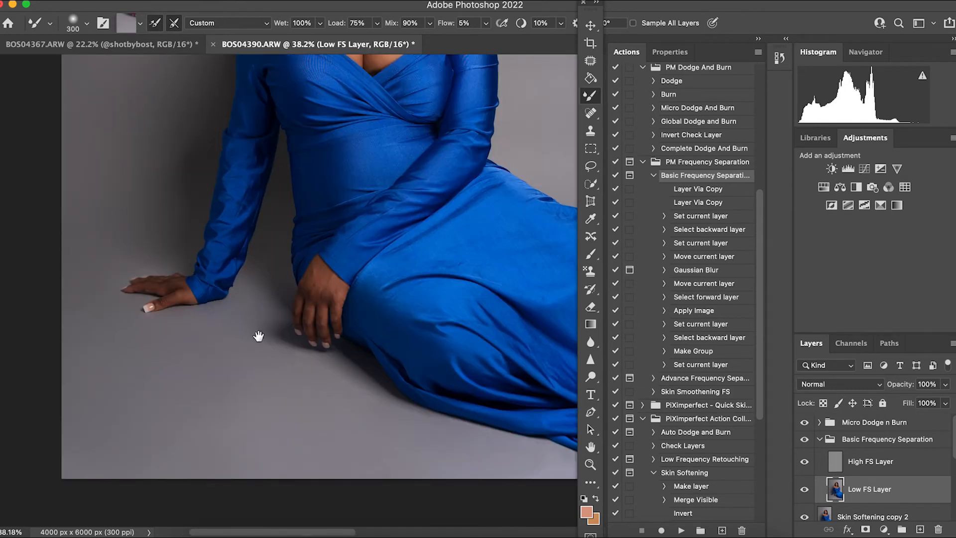
Step: Blend the backdrop above the floor hand and beside the sleeve, and compare the Basic Frequency Separation group on and off
scroll(258, 335, left, 4)
scroll(259, 335, up, 3)
alt+click(201, 316)
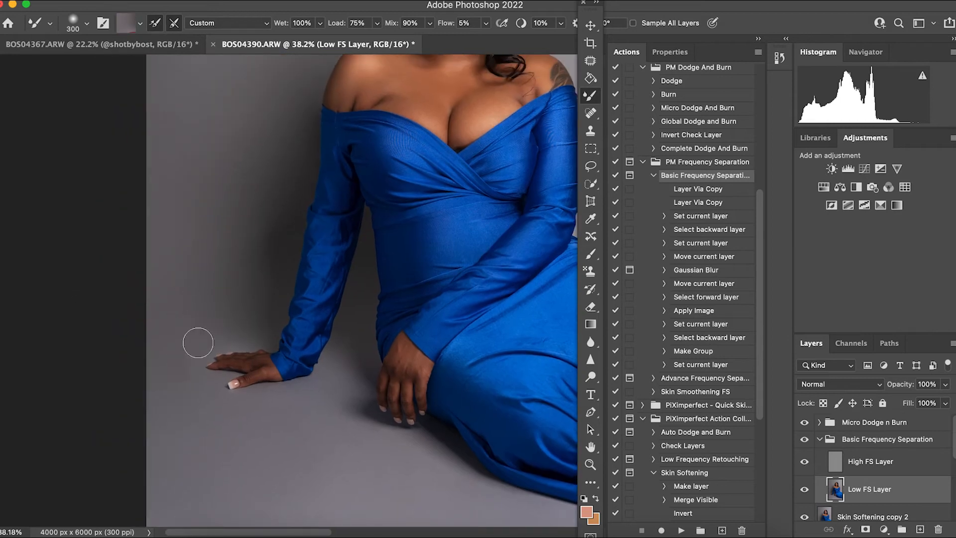
alt+click(235, 327)
scroll(334, 273, down, 4)
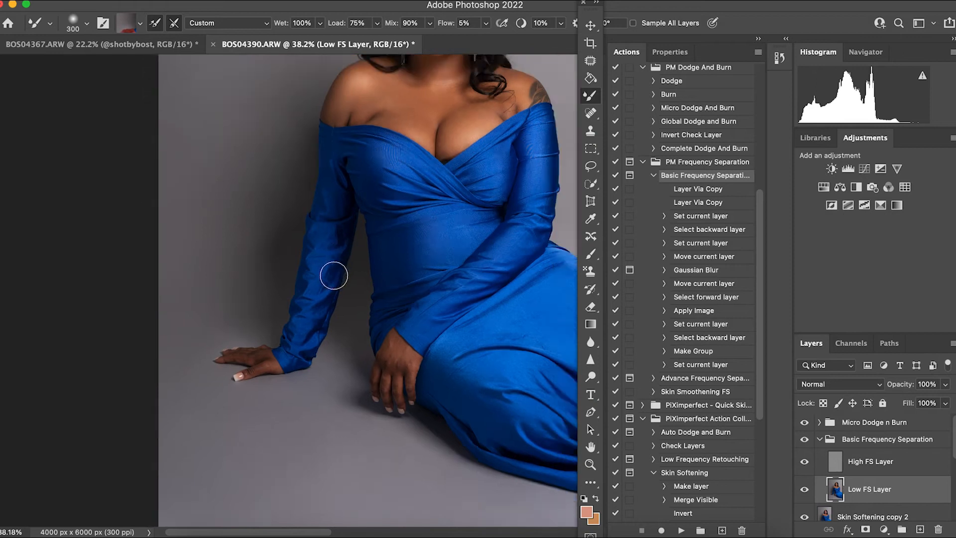
drag(339, 317, 329, 340)
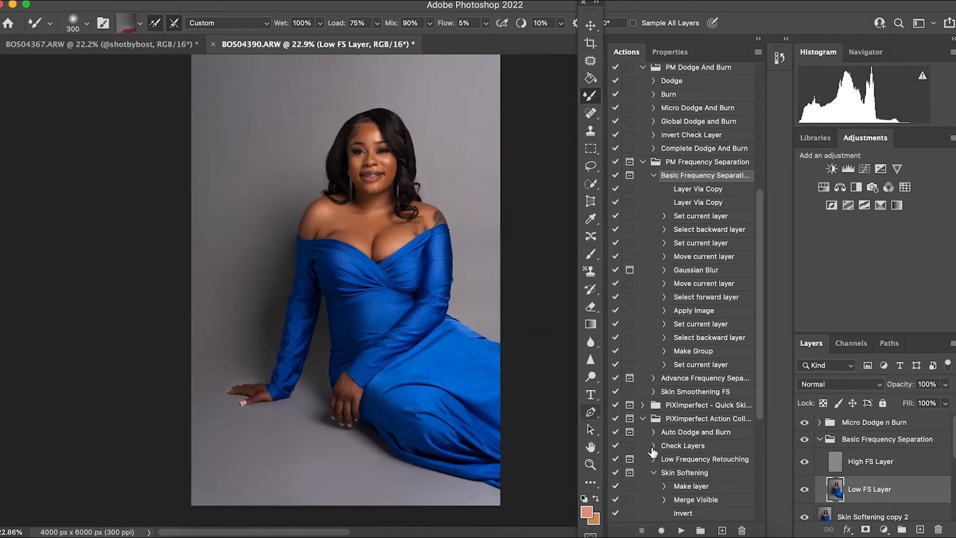
click(805, 440)
click(805, 441)
Step: Smooth the backdrop tones near the photo's edge with the Mixer Brush at size 600, and compare before and after
key(bracketright)
key(bracketright)
key(bracketright)
key(bracketright)
key(bracketright)
alt+click(210, 425)
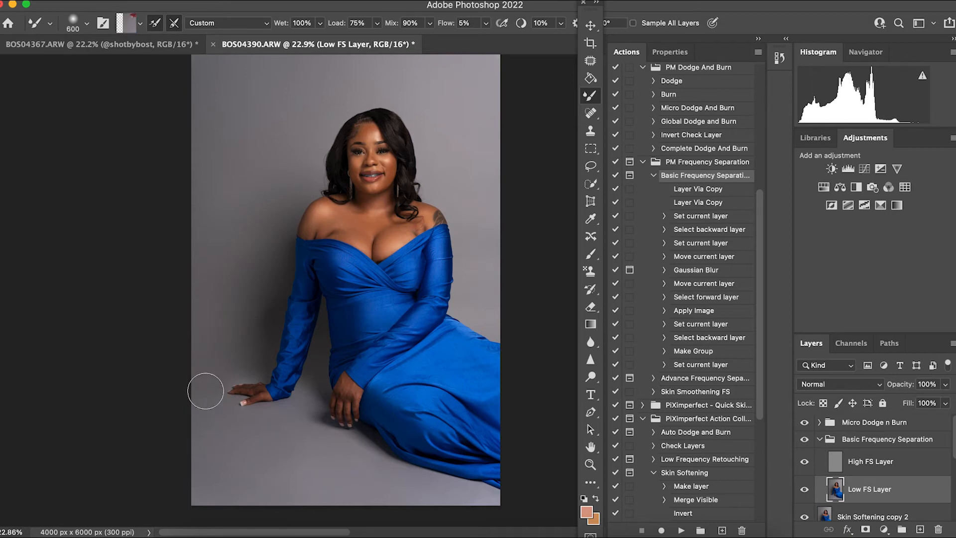
drag(392, 299, 395, 358)
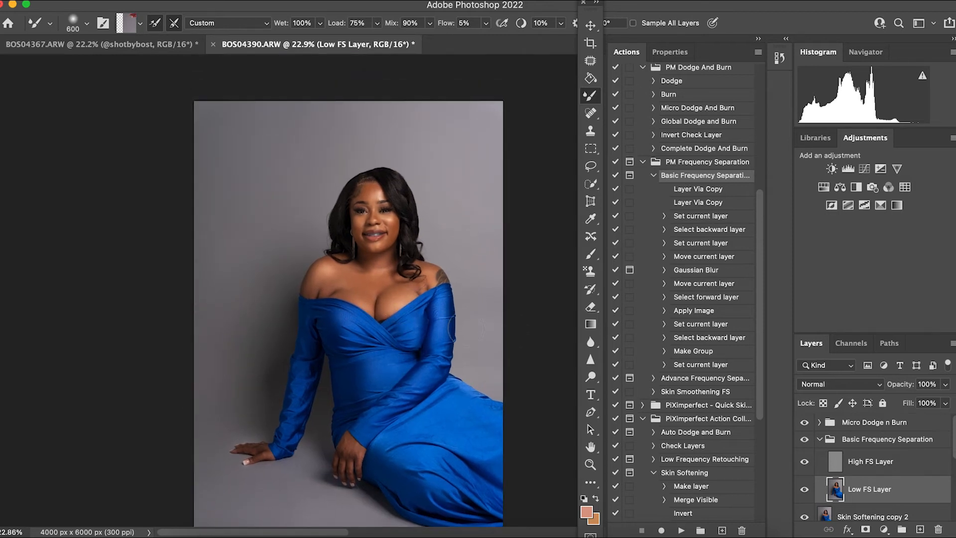
click(804, 439)
click(804, 441)
Step: Activate the Clone Stamp on the High FS Layer and frame the face for texture retouching
click(851, 446)
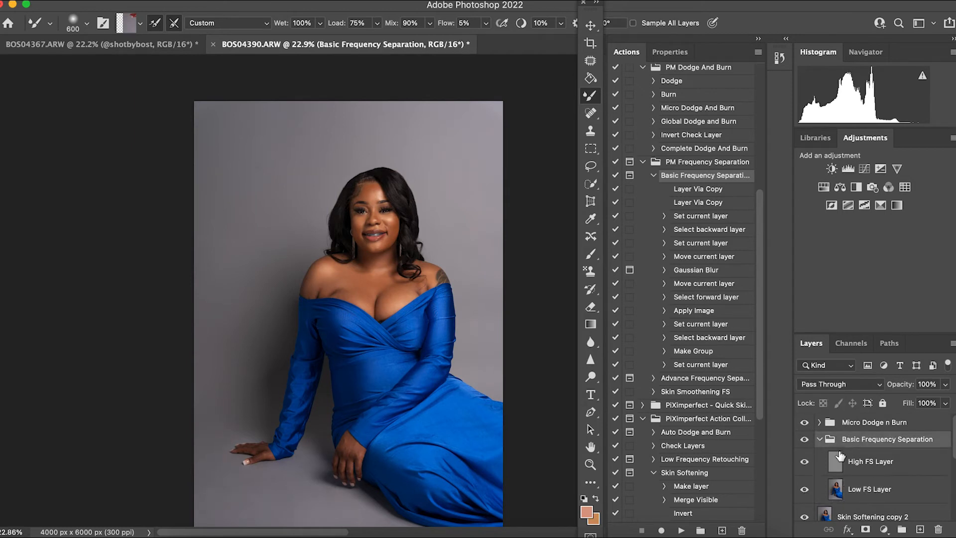
click(819, 456)
scroll(297, 284, up, 5)
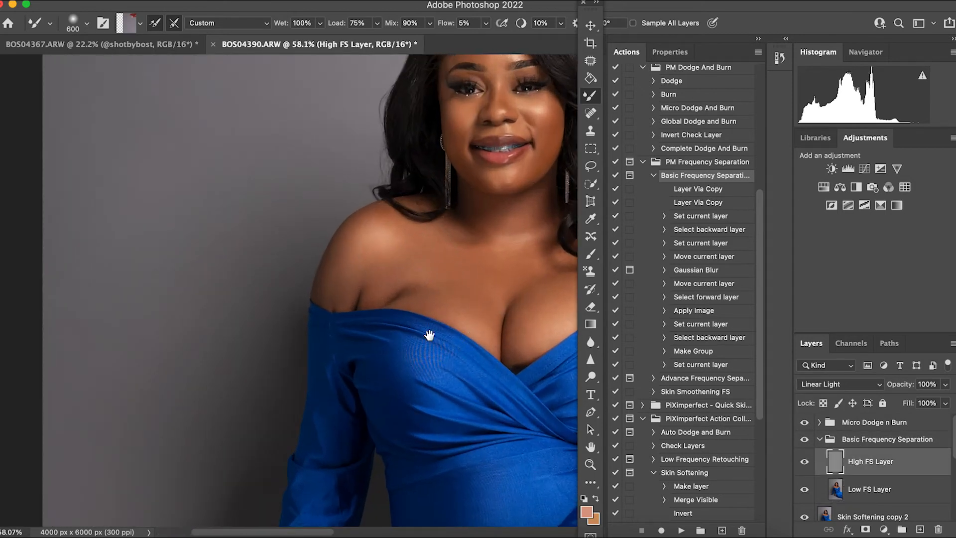
drag(378, 403, 294, 475)
scroll(381, 313, up, 1)
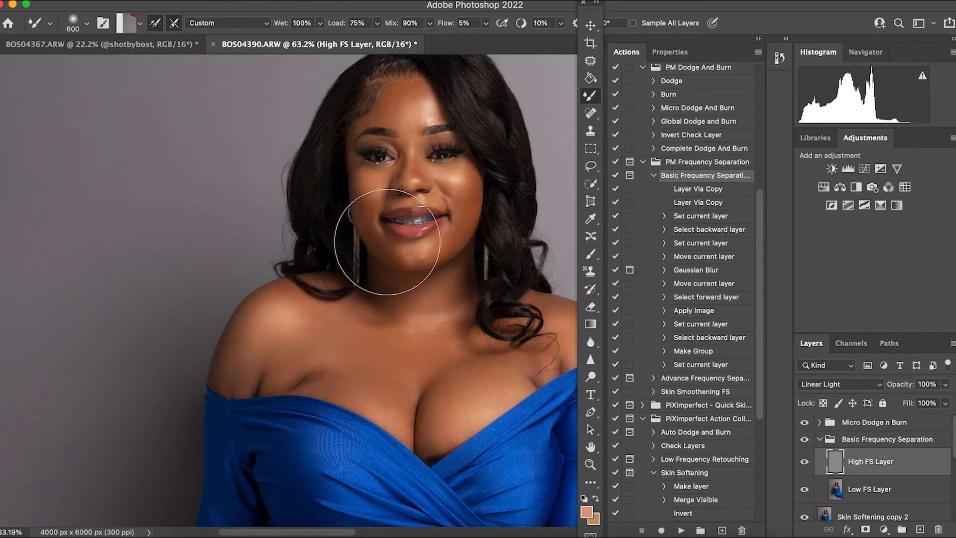
scroll(446, 255, up, 1)
scroll(446, 255, up, 2)
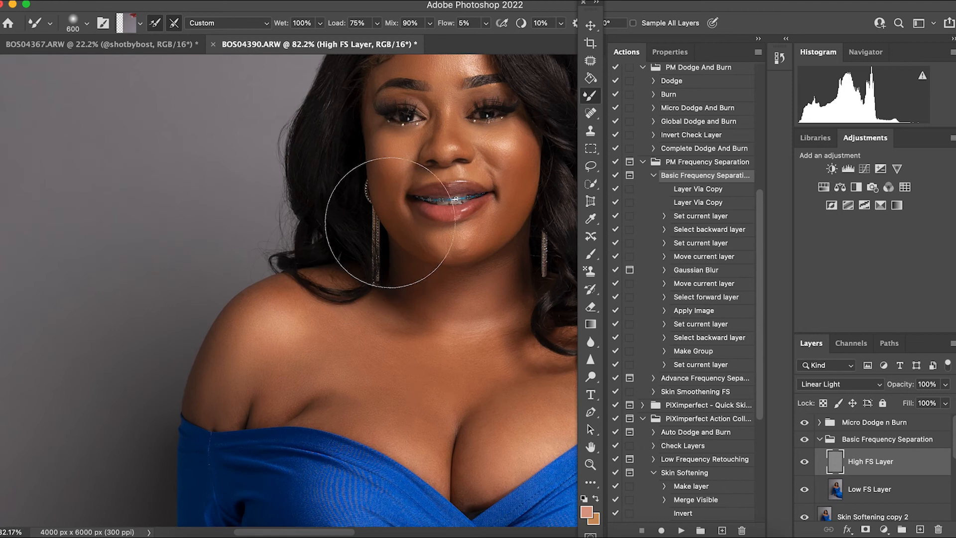
drag(365, 262, 225, 352)
scroll(354, 248, up, 3)
scroll(355, 249, up, 1)
drag(329, 132, 327, 237)
click(592, 132)
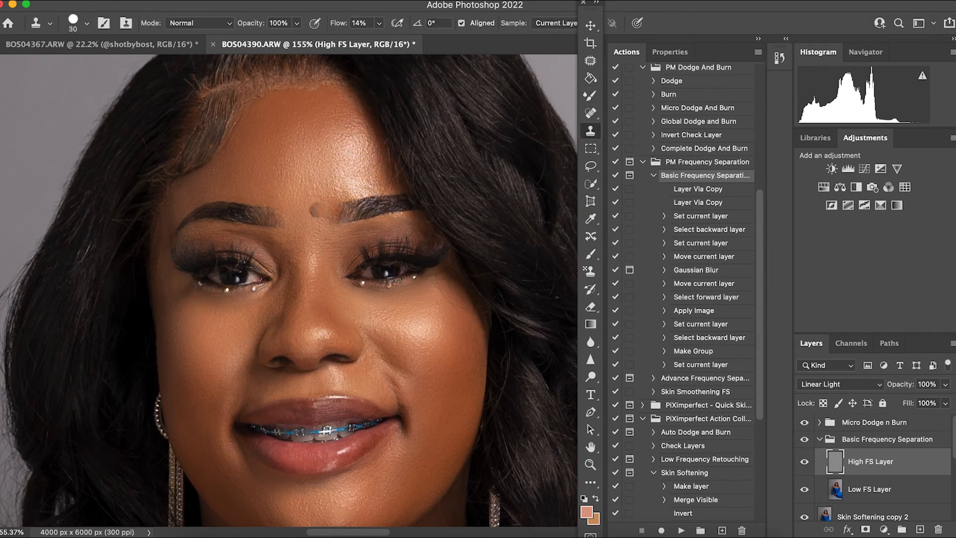
Step: Clone smoother skin texture over the forehead highlight above the brow with the Clone Stamp at size 30 and 14% flow
scroll(317, 188, up, 3)
drag(320, 214, 287, 265)
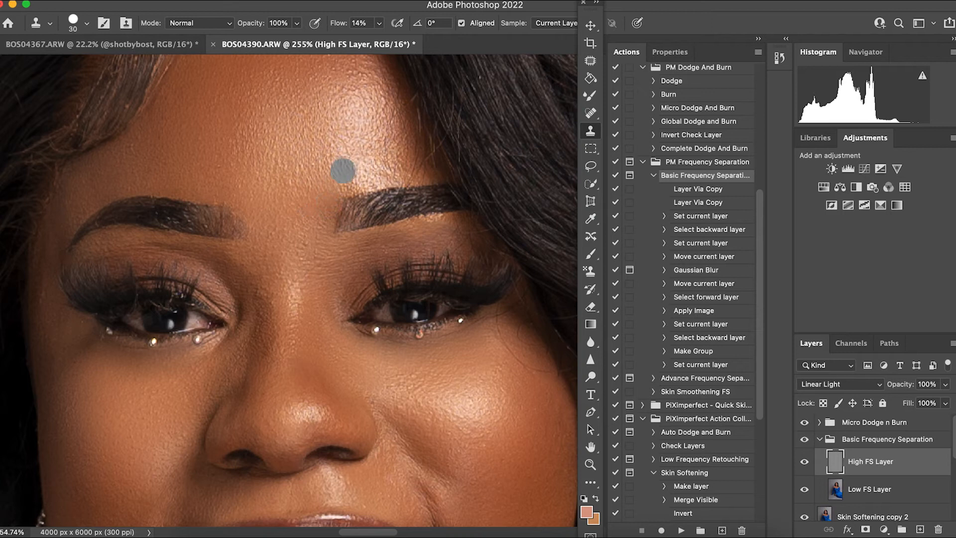
mouse_move(367, 209)
mouse_down()
mouse_move(389, 208)
mouse_move(366, 214)
mouse_up()
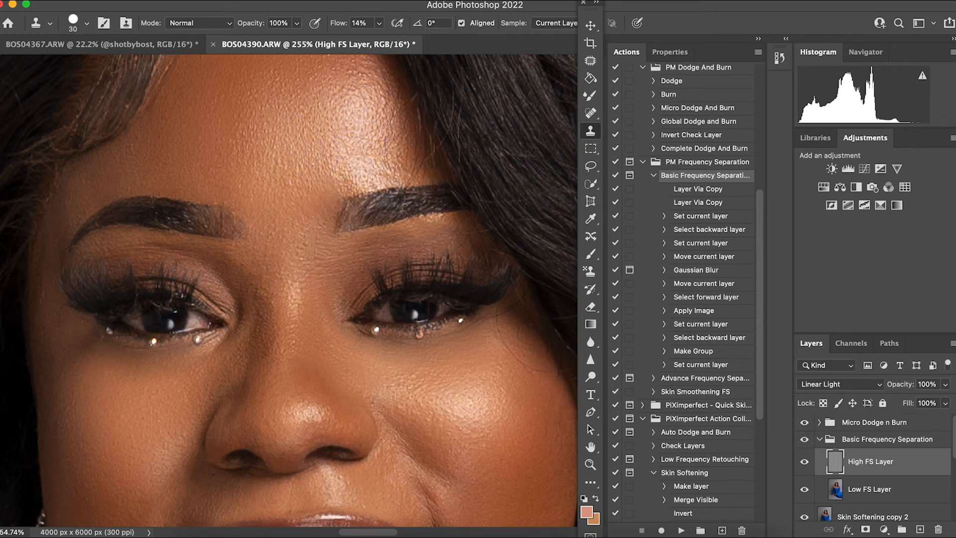
mouse_move(367, 171)
mouse_down()
mouse_move(340, 174)
mouse_move(374, 163)
mouse_up()
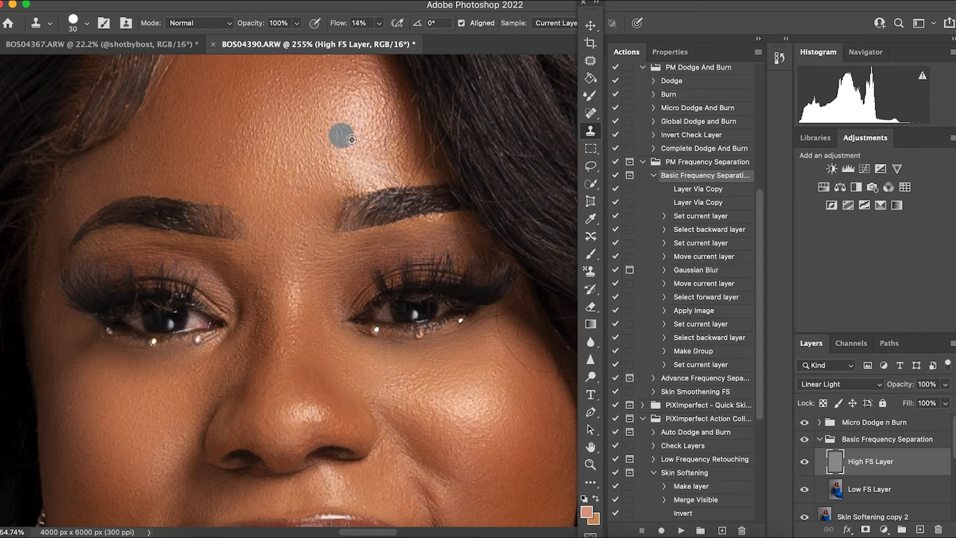
drag(344, 133, 331, 162)
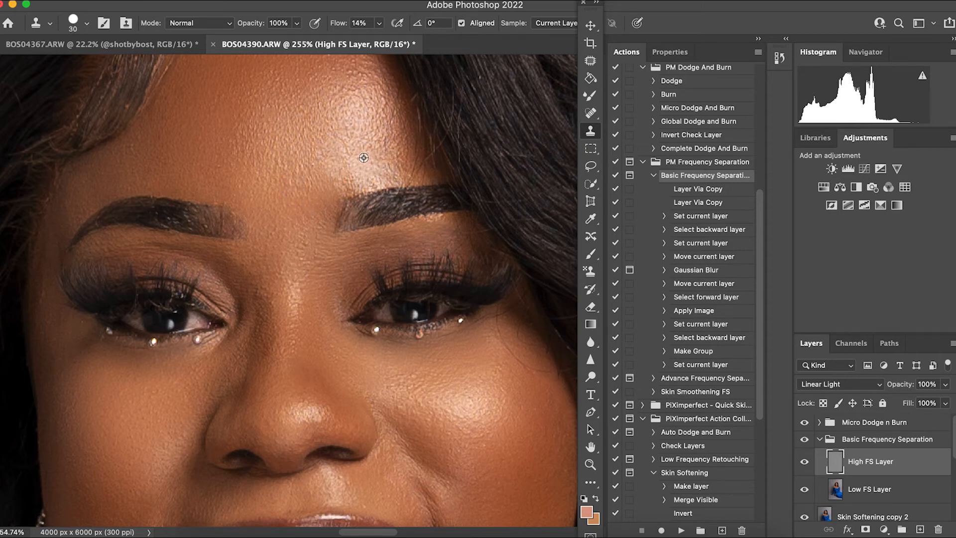
drag(352, 180, 341, 186)
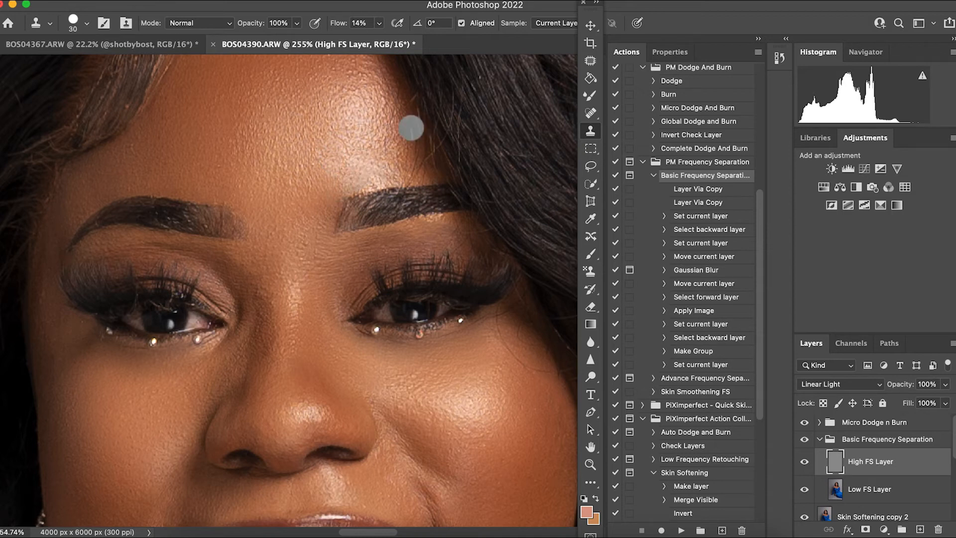
alt+click(327, 171)
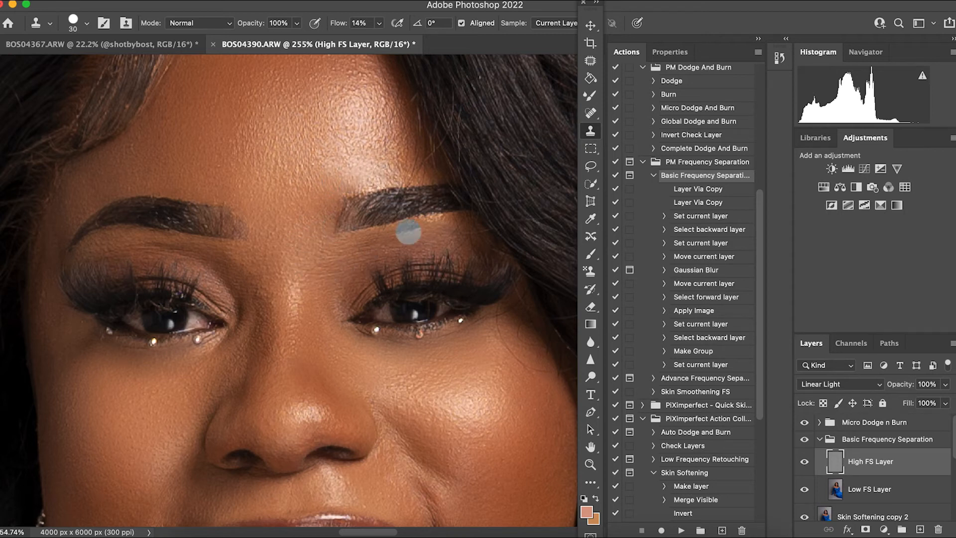
drag(505, 347, 416, 294)
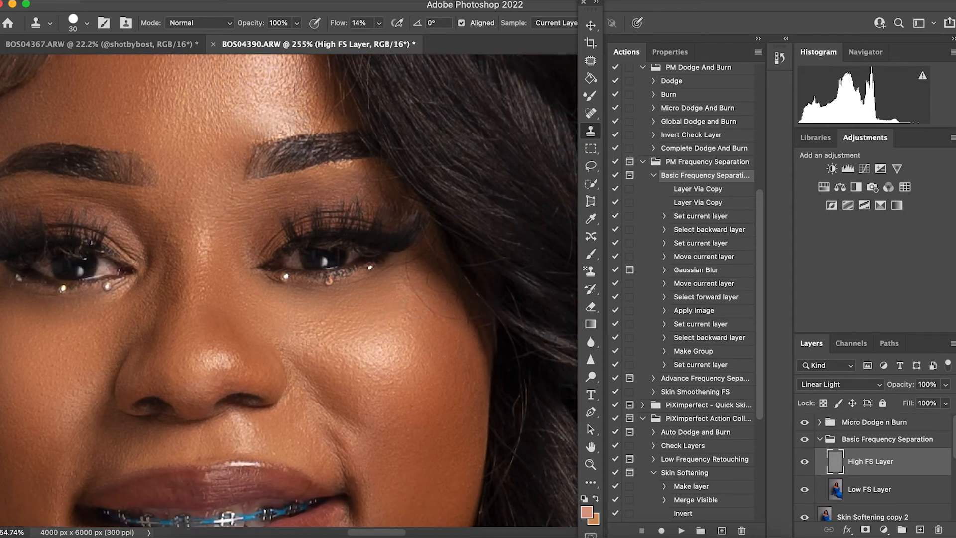
Step: Switch to the Mixer Brush on the Low FS Layer and reduce the brush size to 45
scroll(428, 327, down, 5)
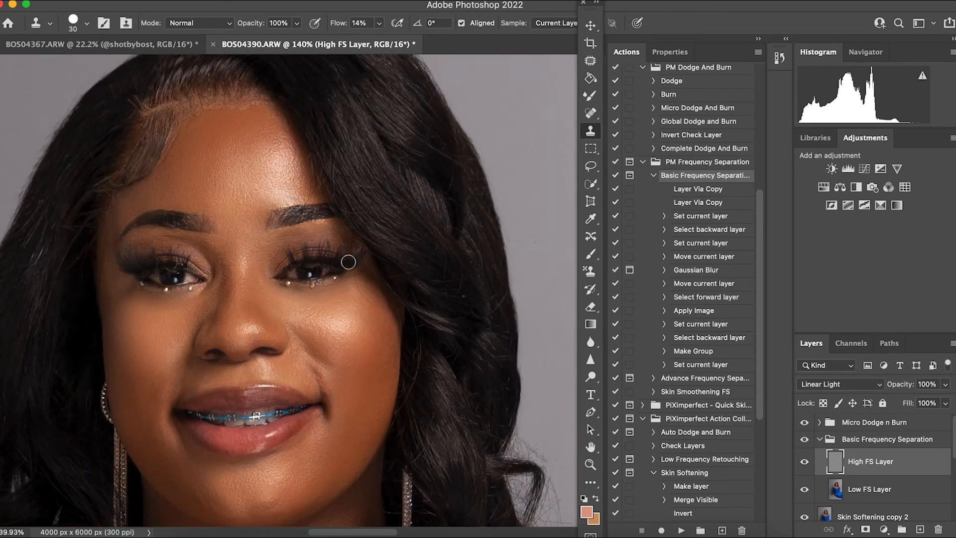
scroll(303, 257, up, 5)
scroll(303, 258, up, 2)
drag(302, 258, 316, 289)
click(834, 488)
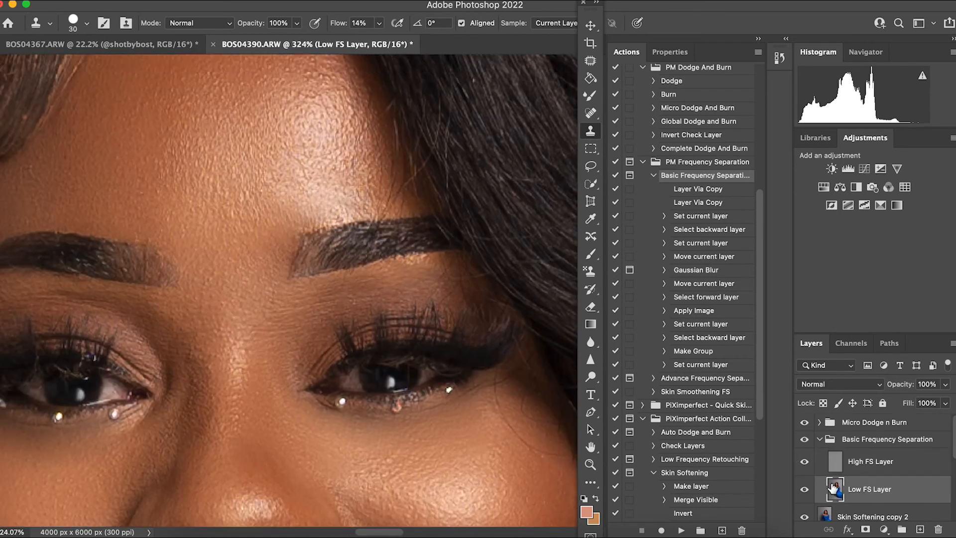
click(591, 97)
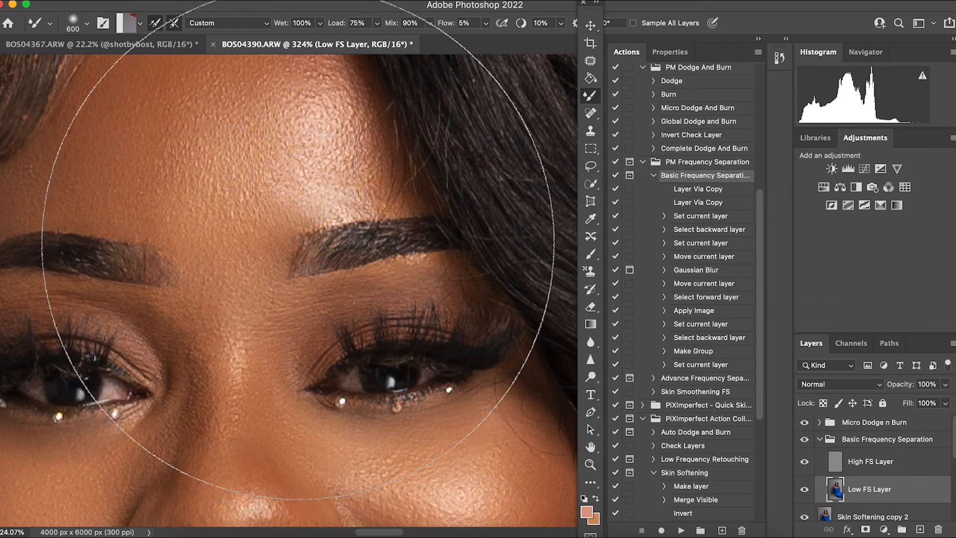
key(bracketleft)
key(bracketleft)
key(bracketleft)
key(bracketleft)
key(bracketleft)
key(bracketleft)
key(bracketleft)
key(bracketleft)
key(bracketleft)
key(bracketleft)
key(bracketleft)
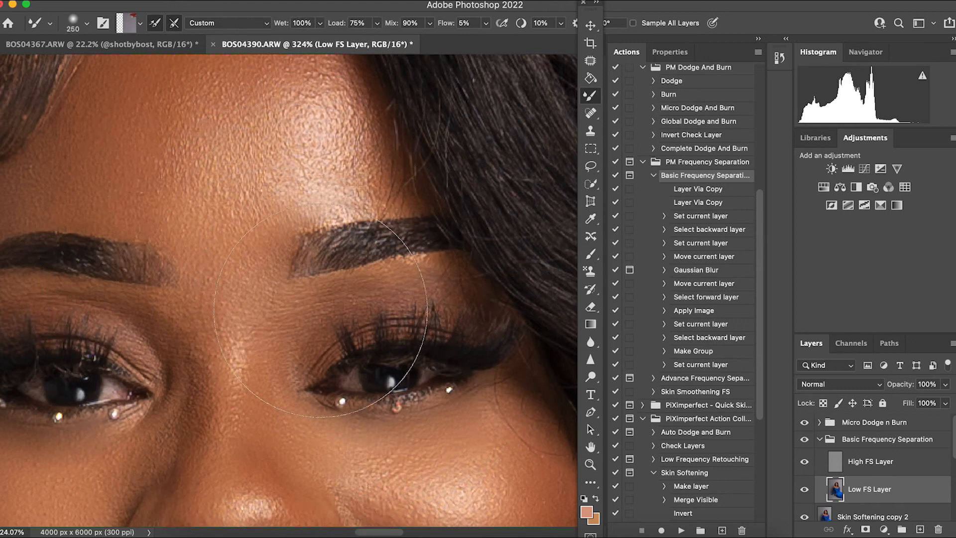
key(super+minus)
key(super+minus)
scroll(329, 217, down, 4)
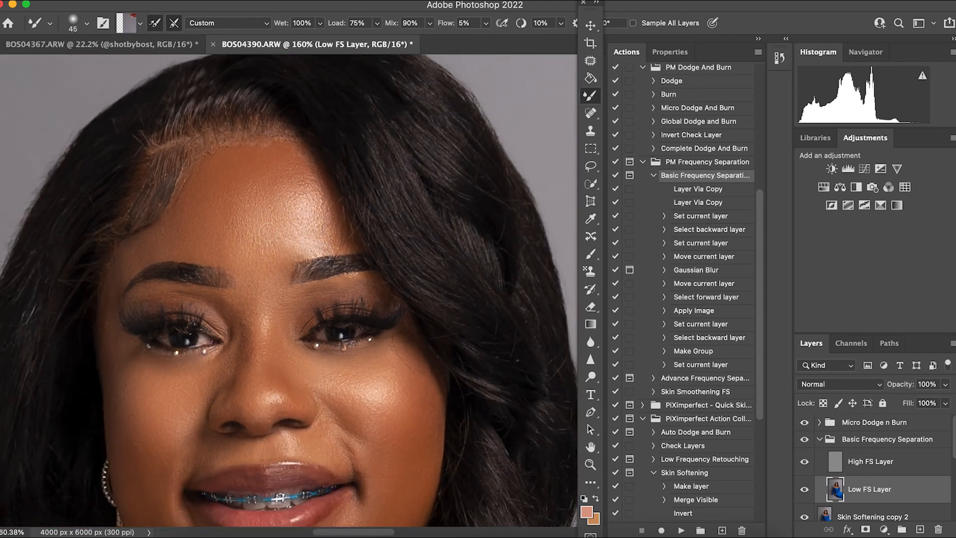
Step: Blend the forehead highlight tones above the brow using the Mixer Brush at size 45 with 5% flow
scroll(330, 217, up, 4)
alt+click(313, 233)
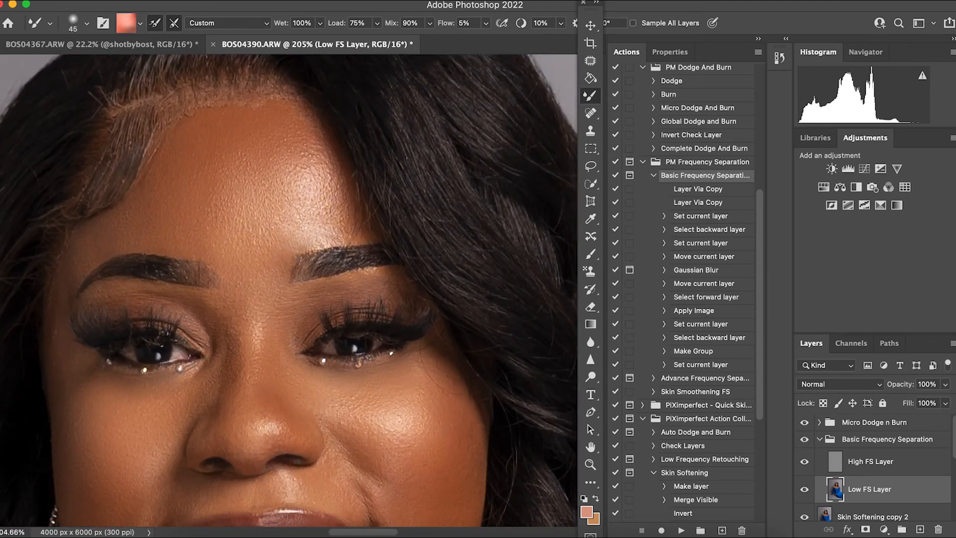
alt+click(261, 248)
alt+click(329, 230)
alt+click(258, 230)
alt+click(329, 229)
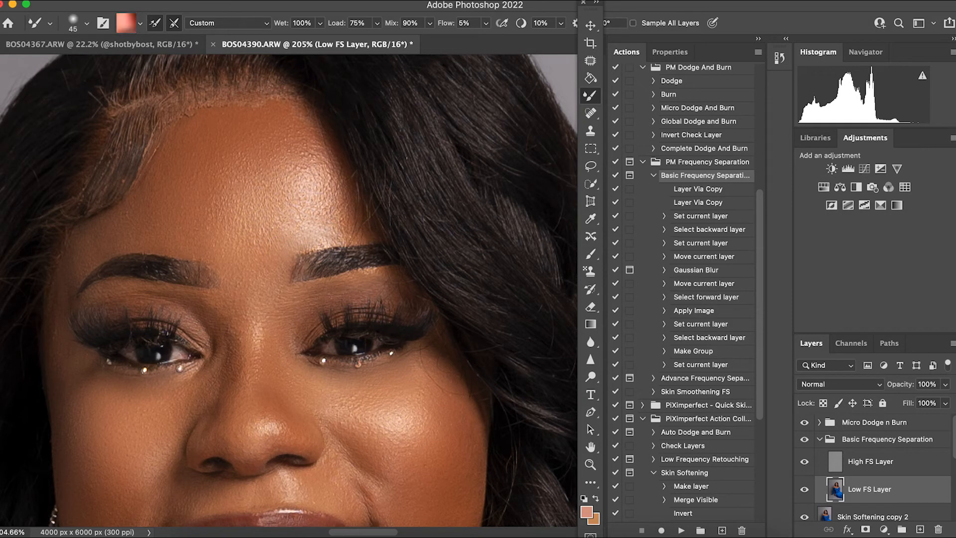
Step: Enlarge the Mixer Brush to 90 and blend the tones of the central forehead above the brows
scroll(369, 198, down, 5)
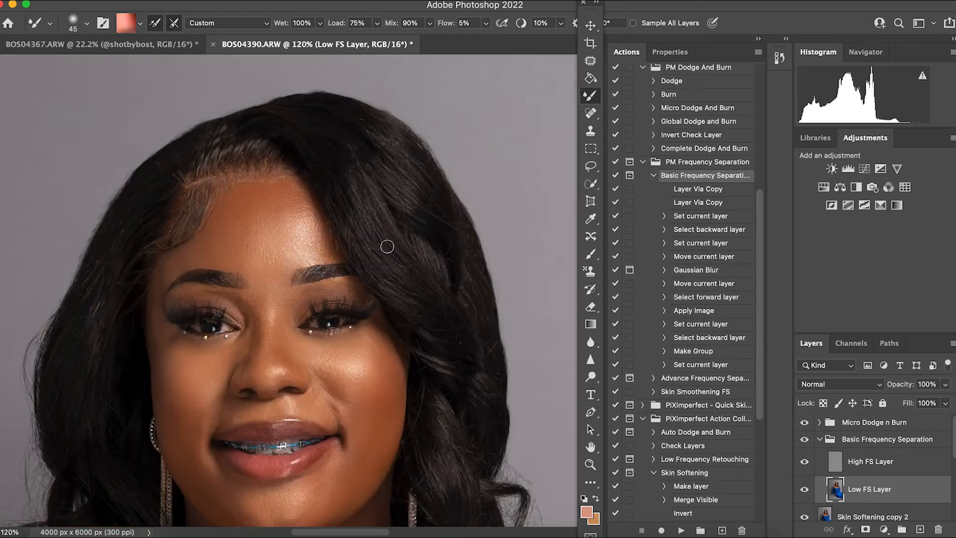
scroll(363, 283, up, 2)
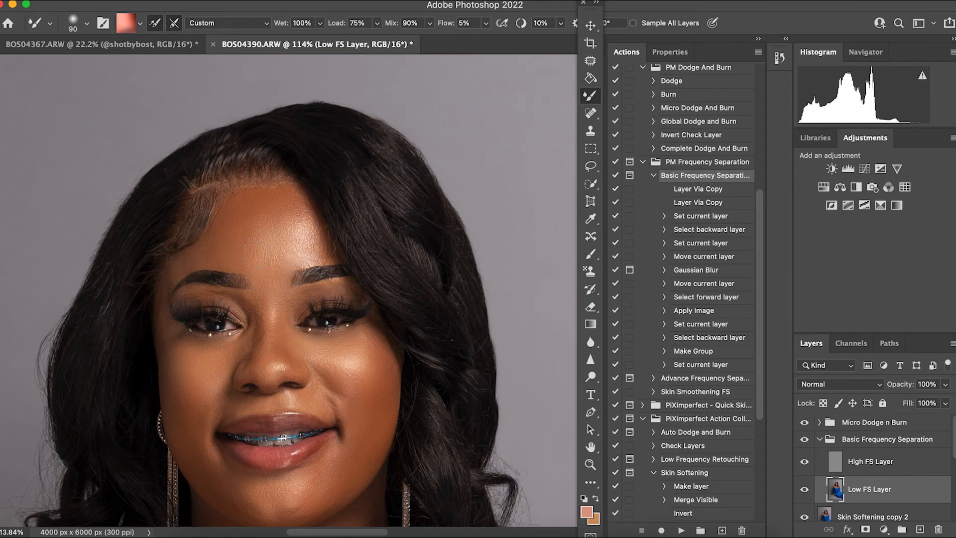
alt+click(260, 257)
drag(287, 303, 282, 279)
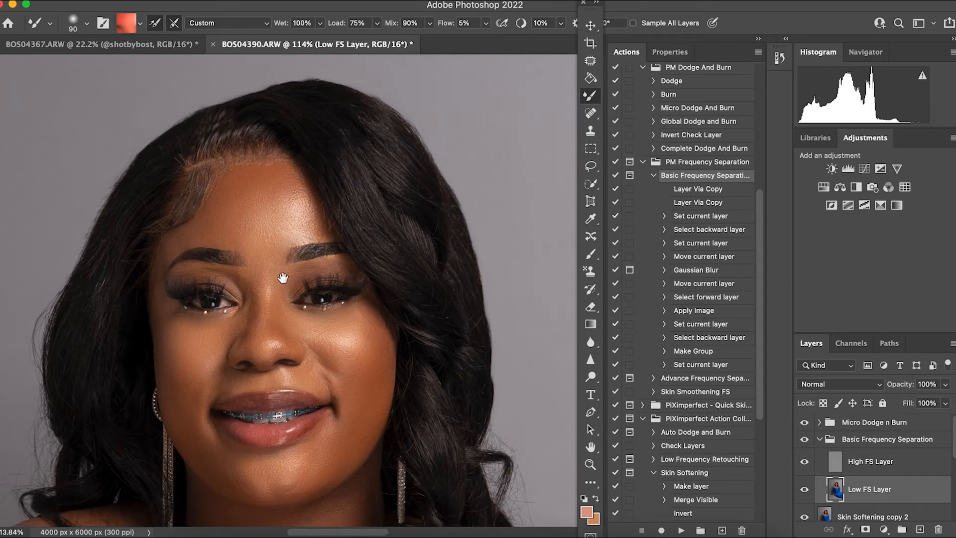
Step: Blend the skin tones around the nose, cheek and chin with the Mixer Brush at size 45
key([)
alt+click(262, 292)
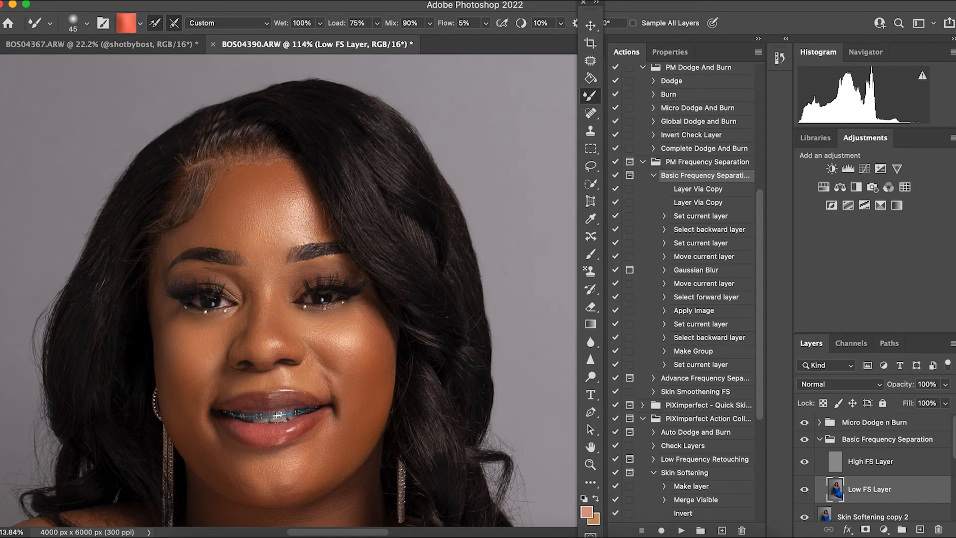
alt+click(277, 324)
alt+click(328, 335)
alt+click(293, 321)
alt+click(217, 464)
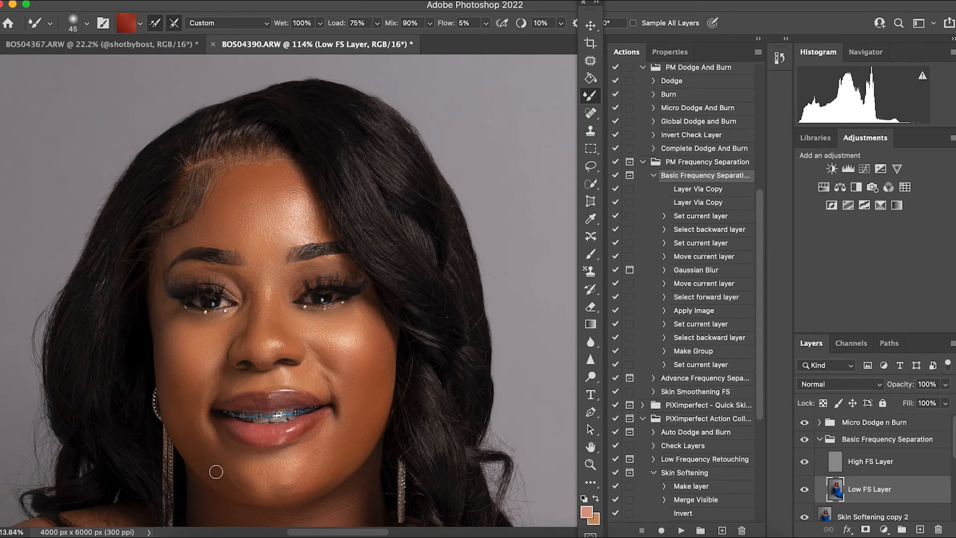
alt+click(283, 472)
Step: Activate the Clone Stamp on the High FS Layer and clone smoother skin texture over the chin
click(829, 464)
key(super+equal)
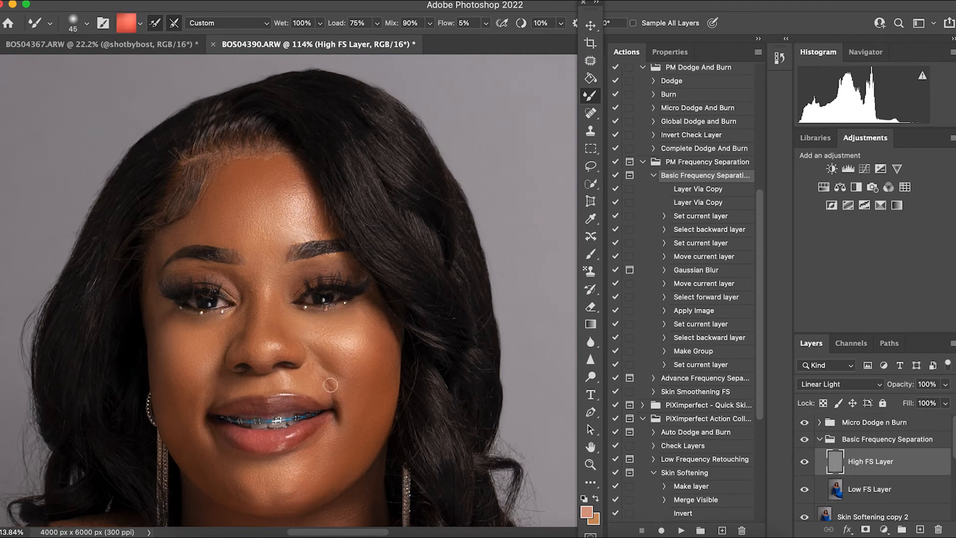
click(590, 130)
scroll(294, 344, down, 5)
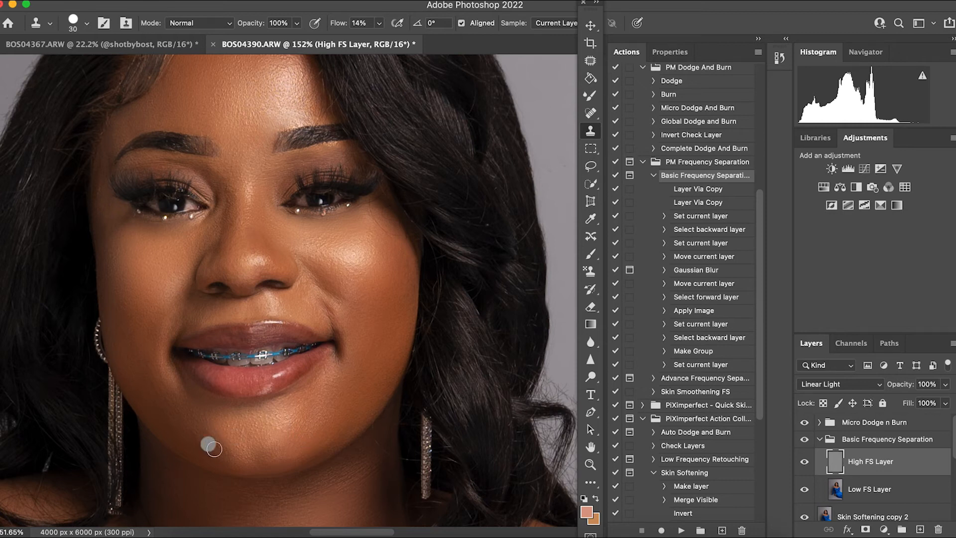
alt+click(191, 437)
mouse_move(194, 404)
mouse_down()
mouse_move(198, 440)
mouse_move(175, 418)
mouse_up()
Step: Clone clean texture along the jaw and lower cheek, undoing one sample attempt and resampling nearby skin
mouse_move(152, 380)
mouse_down()
mouse_move(163, 390)
mouse_move(145, 388)
mouse_move(159, 409)
mouse_up()
alt+click(130, 388)
key(super+z)
alt+click(161, 416)
alt+click(172, 419)
drag(169, 390, 160, 378)
alt+click(145, 369)
Step: Clone smoother skin texture over the collarbone and upper chest with the Clone Stamp at size 30
scroll(386, 384, down, 6)
drag(384, 395, 404, 322)
scroll(398, 369, up, 5)
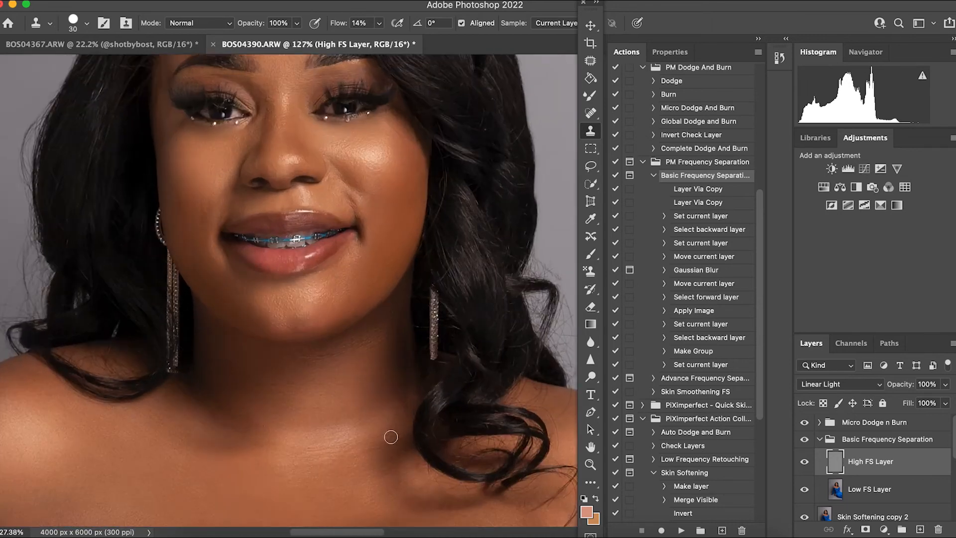
scroll(391, 437, up, 1)
drag(391, 437, 378, 346)
alt+click(327, 333)
drag(334, 323, 361, 321)
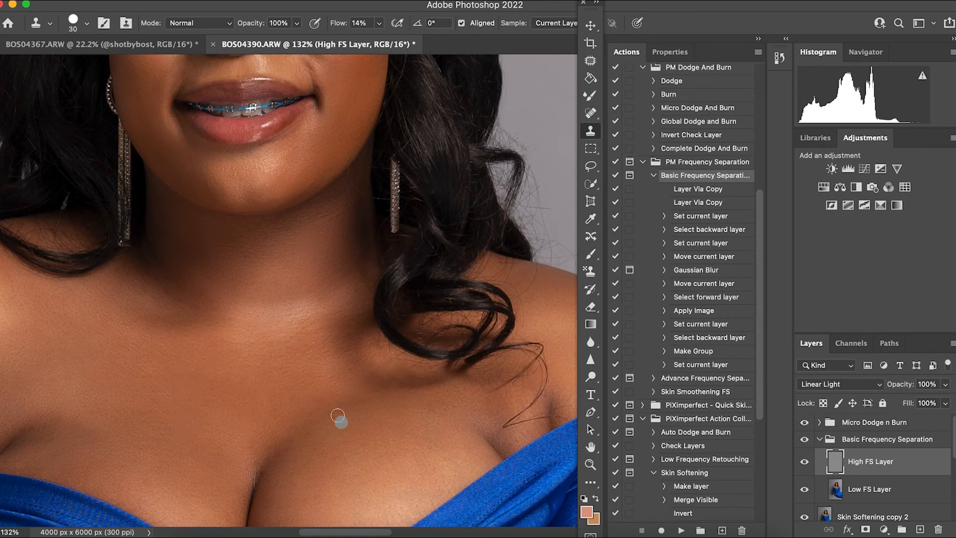
scroll(398, 404, down, 11)
drag(361, 378, 379, 390)
Step: Merge the Basic Frequency Separation group with its layers and Skin Softening copy 2, and duplicate the merged layer
scroll(376, 348, down, 5)
click(818, 444)
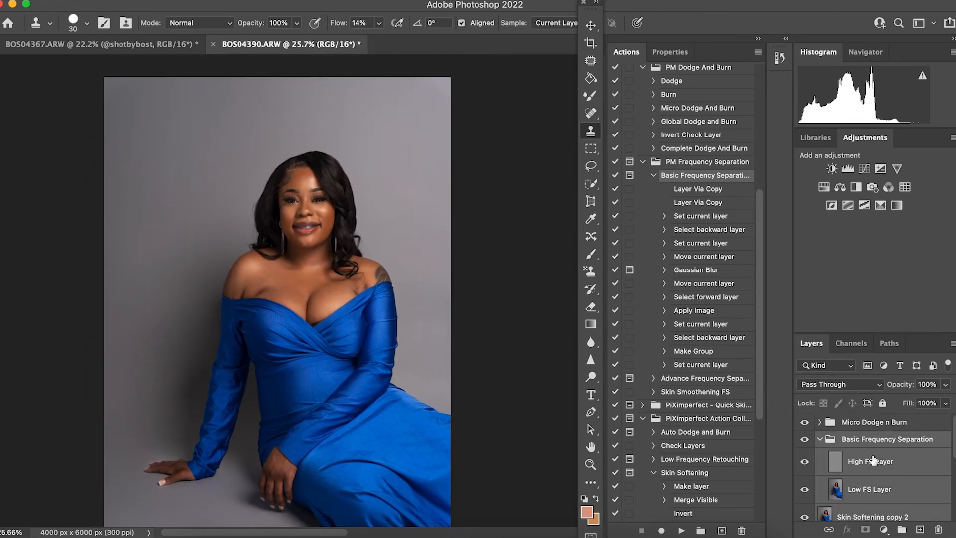
shift+click(863, 507)
right_click(863, 507)
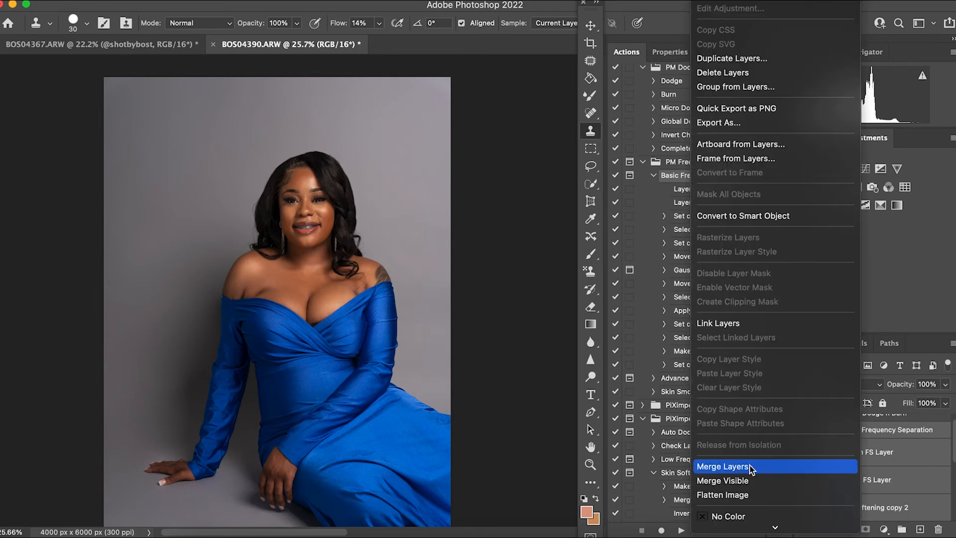
click(723, 466)
key(super+j)
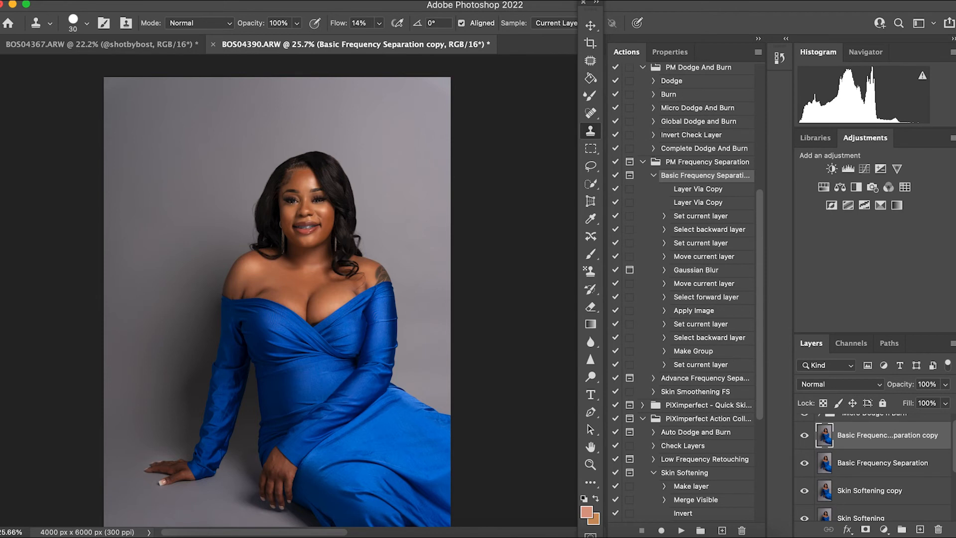
Step: Remove stray hairs from the outer cheek below the eye with the Spot Healing Brush at size 9
scroll(354, 208, up, 5)
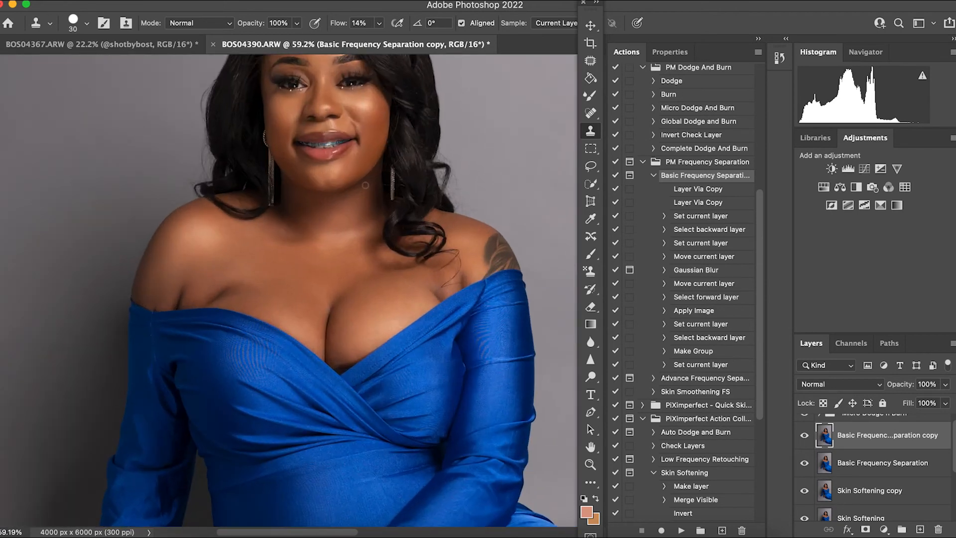
scroll(361, 191, up, 1)
drag(366, 162, 345, 302)
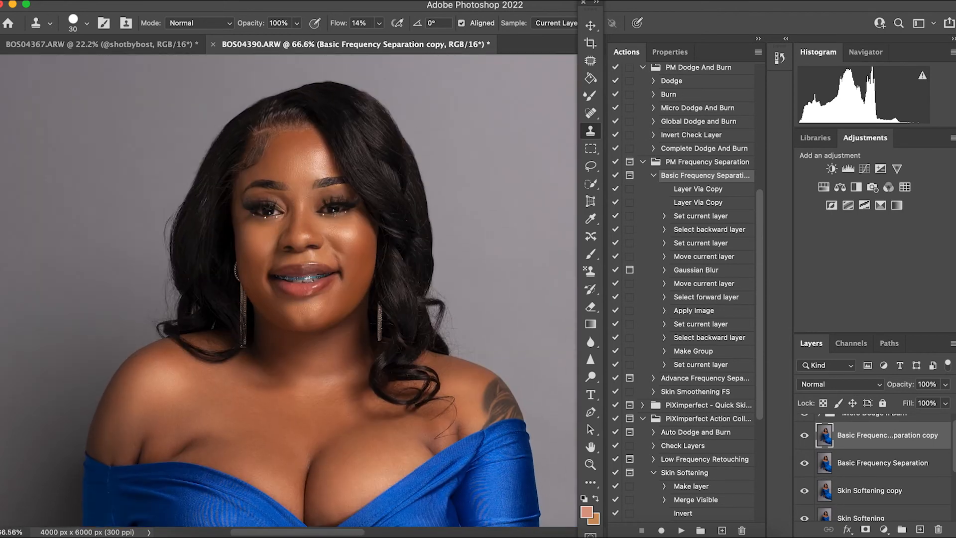
scroll(329, 209, up, 5)
scroll(326, 206, up, 5)
drag(339, 149, 337, 310)
click(590, 113)
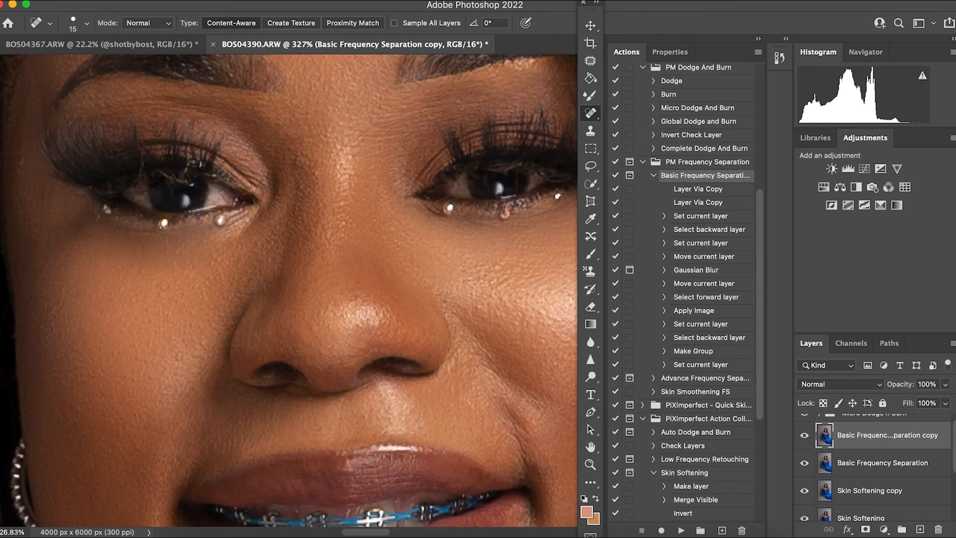
scroll(371, 318, up, 3)
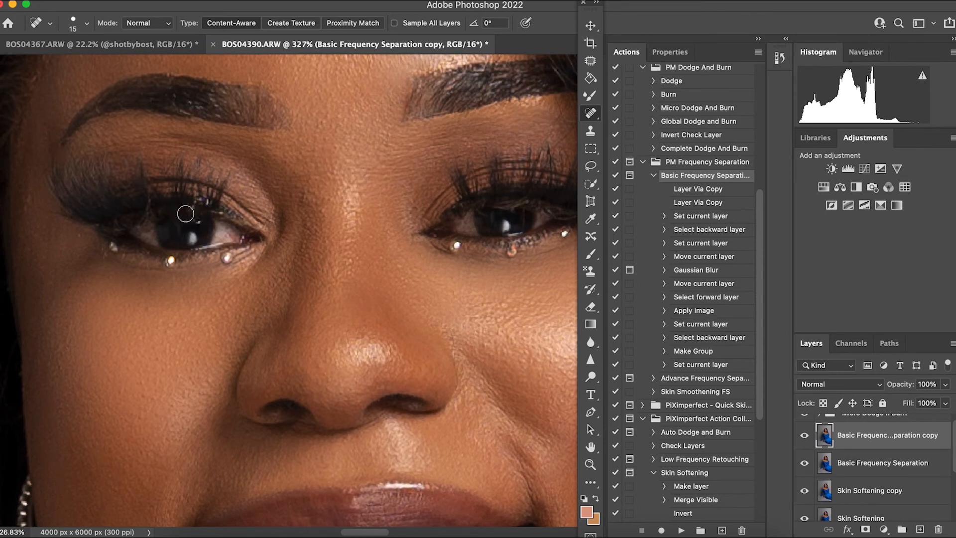
scroll(533, 188, right, 5)
scroll(533, 188, up, 2)
key(bracketleft)
key(bracketleft)
drag(504, 262, 523, 307)
scroll(535, 301, right, 5)
scroll(535, 301, down, 2)
drag(472, 267, 500, 283)
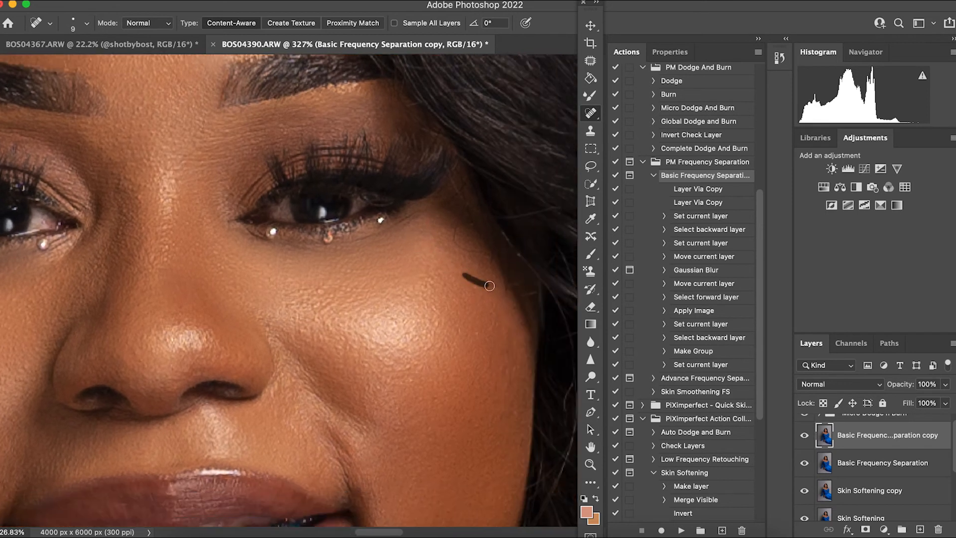
Step: Patch the skin below the outer corner of the eye with the Patch tool and clear the selection
key(shift+j)
key(shift+j)
mouse_move(427, 231)
mouse_down()
mouse_move(432, 271)
mouse_move(485, 287)
mouse_up()
key(ctrl+d)
scroll(440, 270, up, 2)
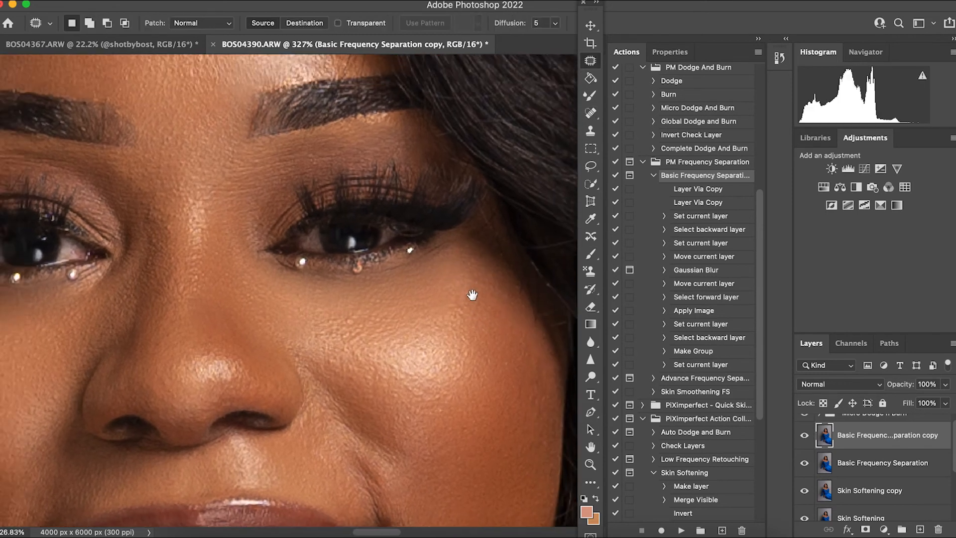
Step: Return to the Spot Healing Brush at size 9 and heal small marks along the forehead hairline
key(shift+j)
key(shift+j)
key(shift+j)
scroll(392, 168, up, 3)
scroll(391, 168, left, 2)
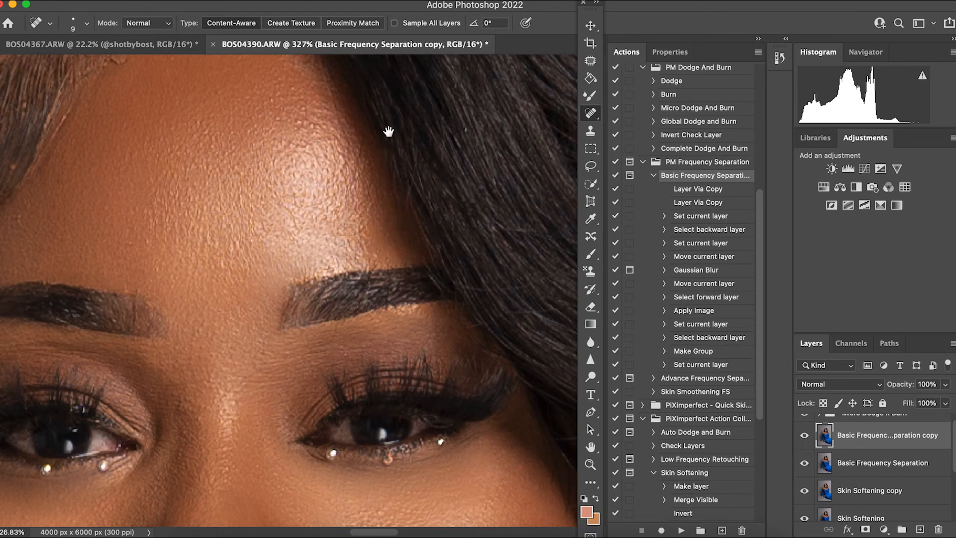
scroll(369, 135, up, 3)
scroll(369, 135, left, 1)
scroll(152, 139, up, 1)
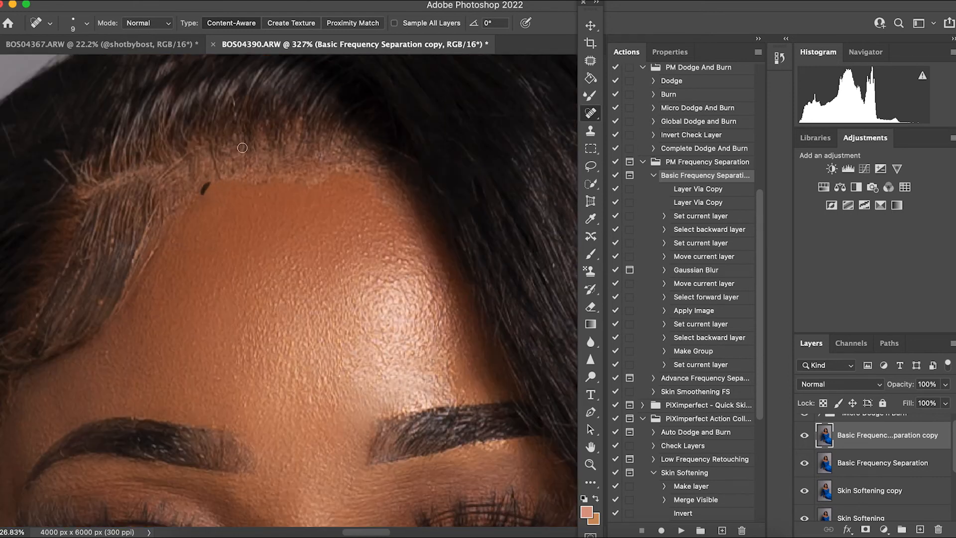
scroll(243, 188, up, 1)
drag(290, 192, 268, 227)
click(213, 269)
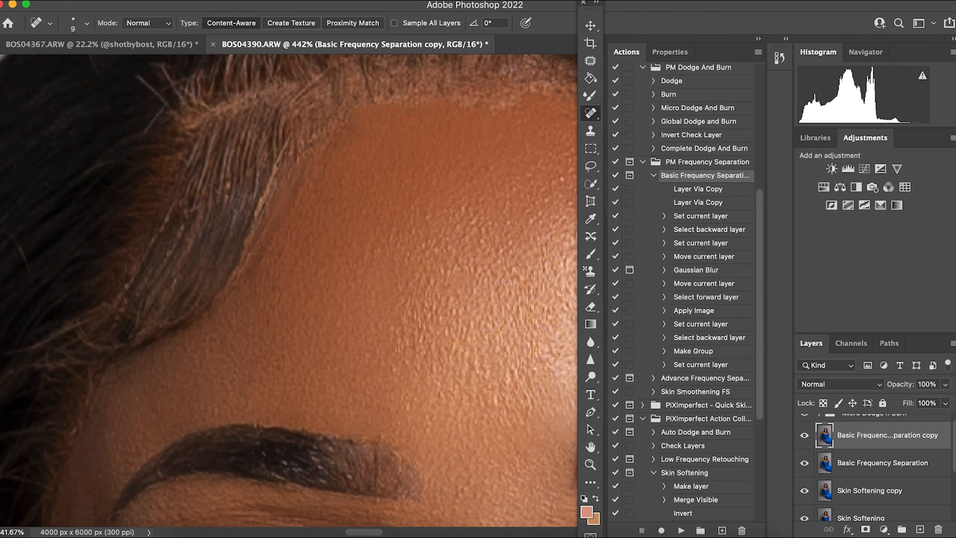
Step: Run the Global Dodge and Burn action above the Micro Dodge n Burn group and target the Burn layer's mask
key(super+0)
key(alt+bracketright)
scroll(706, 186, up, 9)
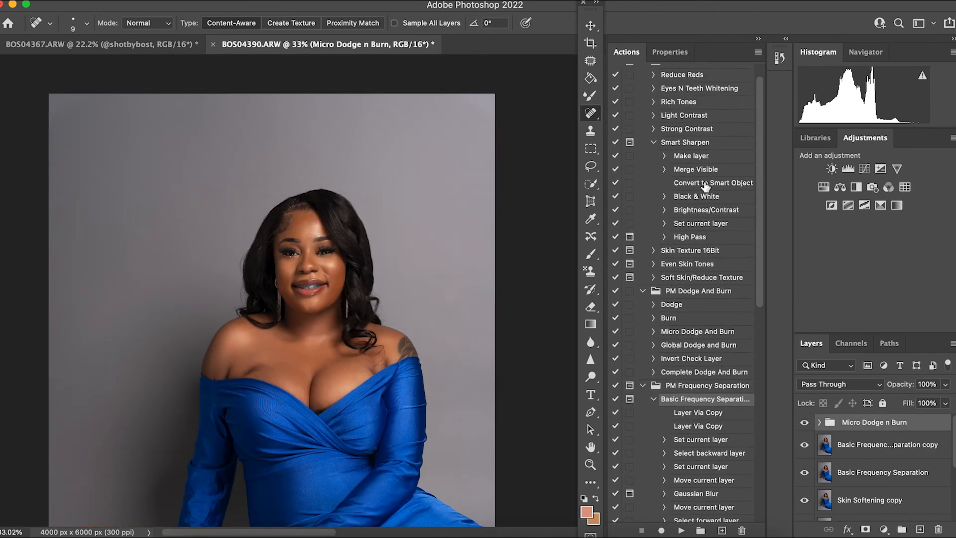
scroll(703, 354, down, 3)
click(699, 303)
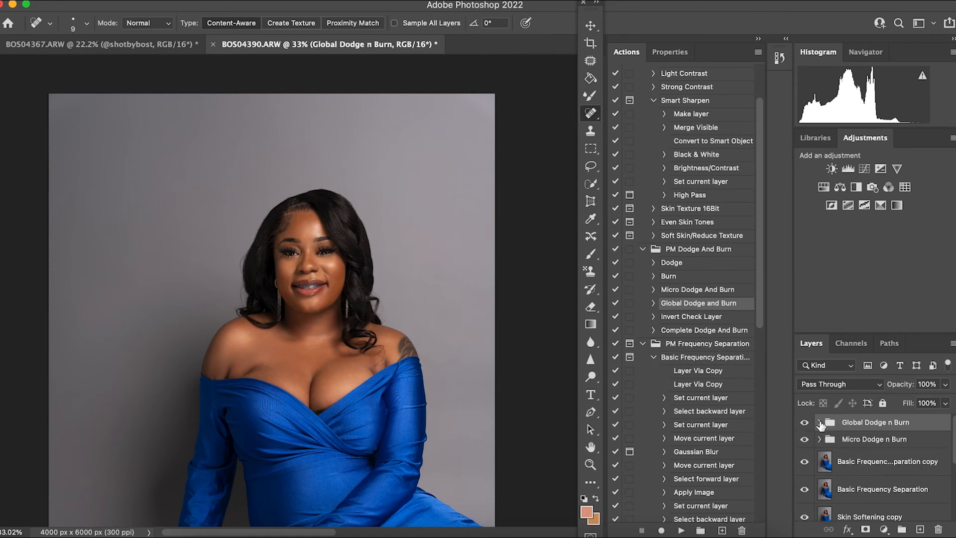
click(867, 446)
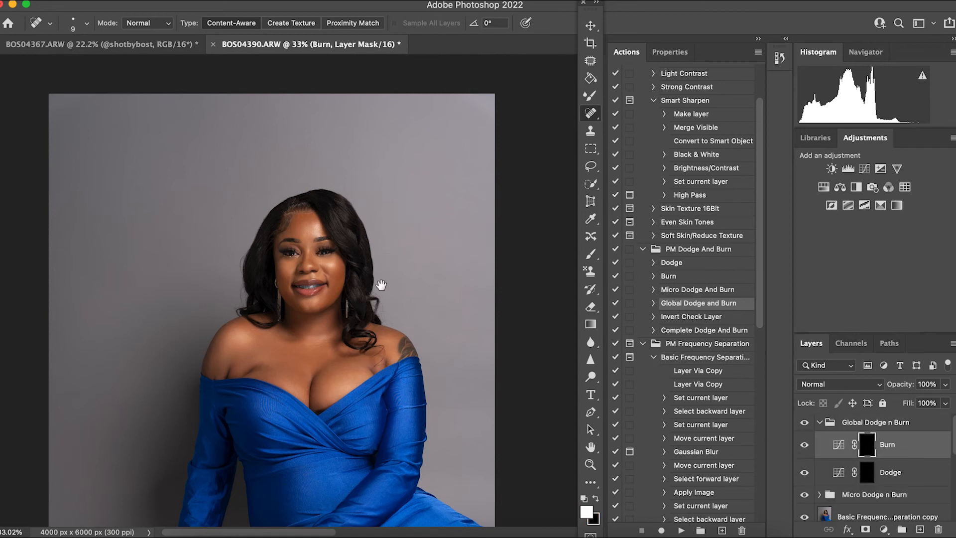
Step: Burn the shadow areas on the Burn mask with the Brush at size 400 and 1% flow, and compare the group's effect
drag(379, 280, 365, 249)
click(591, 254)
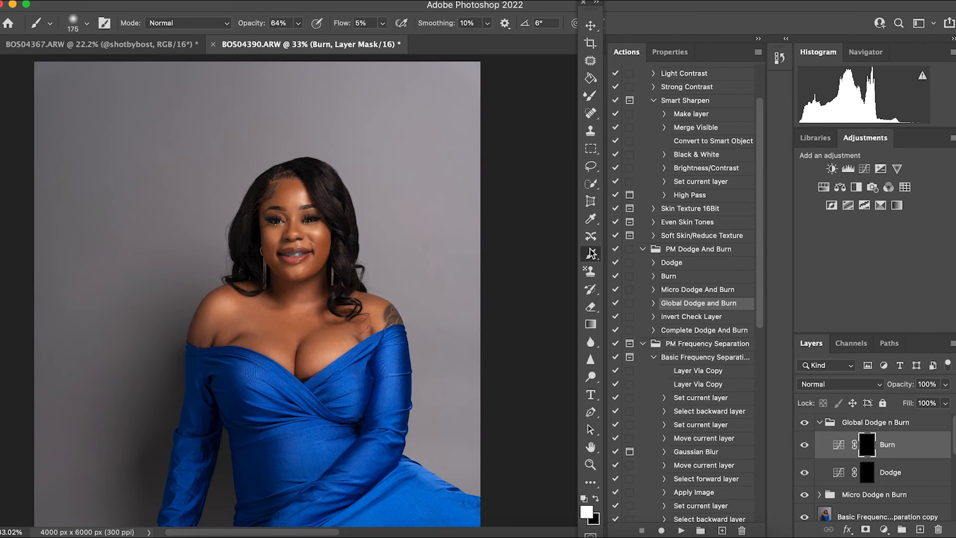
key(bracketright)
key(bracketright)
key(bracketright)
key(bracketright)
click(384, 23)
drag(383, 39, 379, 39)
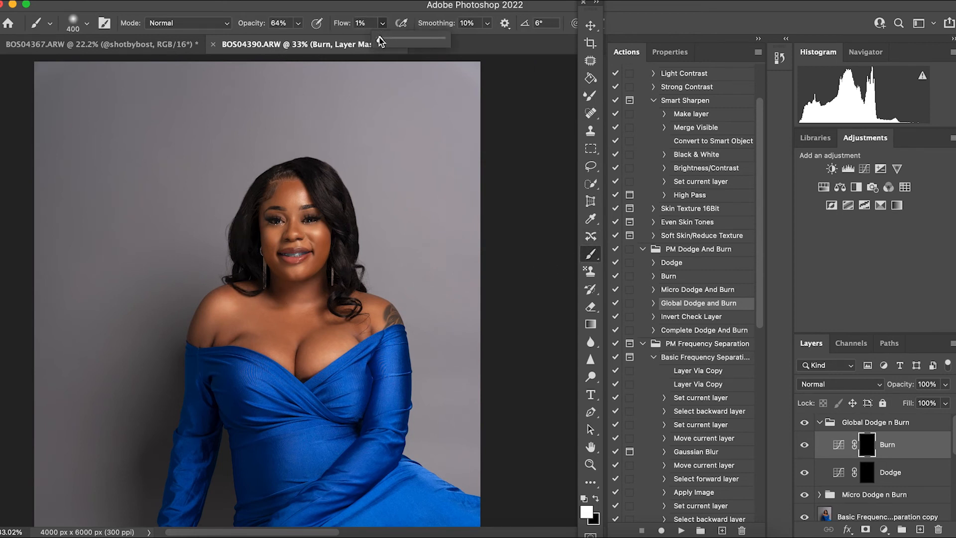
click(258, 230)
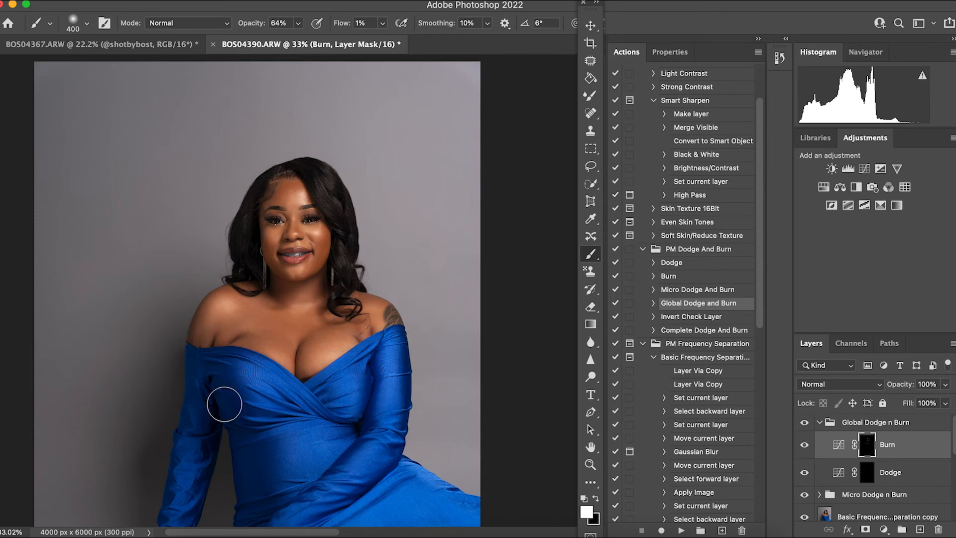
scroll(399, 368, down, 5)
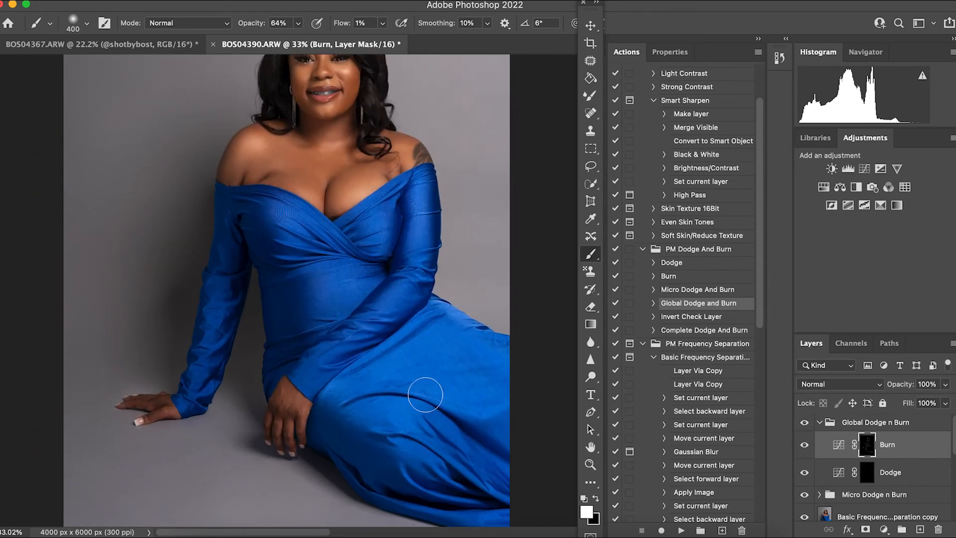
mouse_move(407, 199)
mouse_down()
mouse_move(401, 273)
mouse_move(379, 279)
mouse_up()
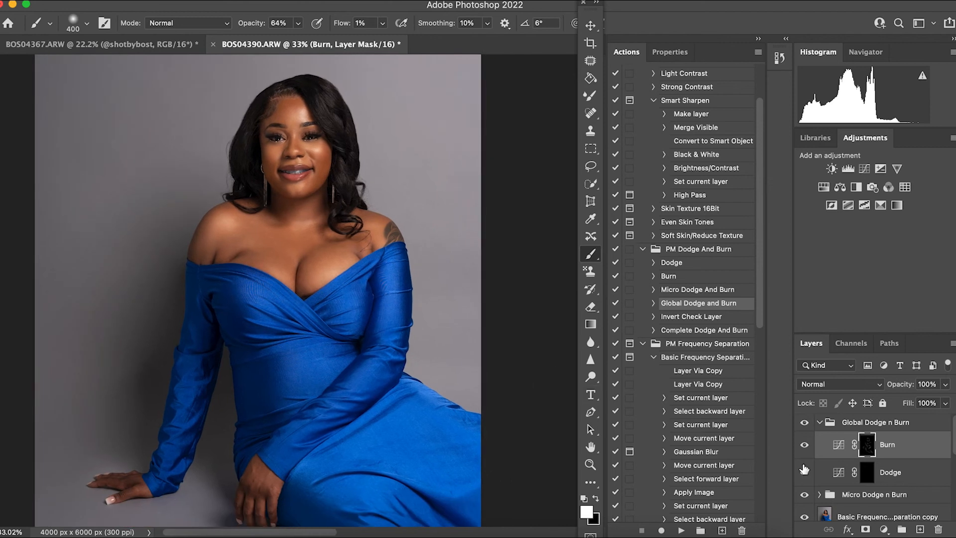
click(805, 422)
Step: Dodge the skin highlights on the Dodge layer's mask with the Brush at 3% flow and size 200
click(867, 472)
key(super+plus)
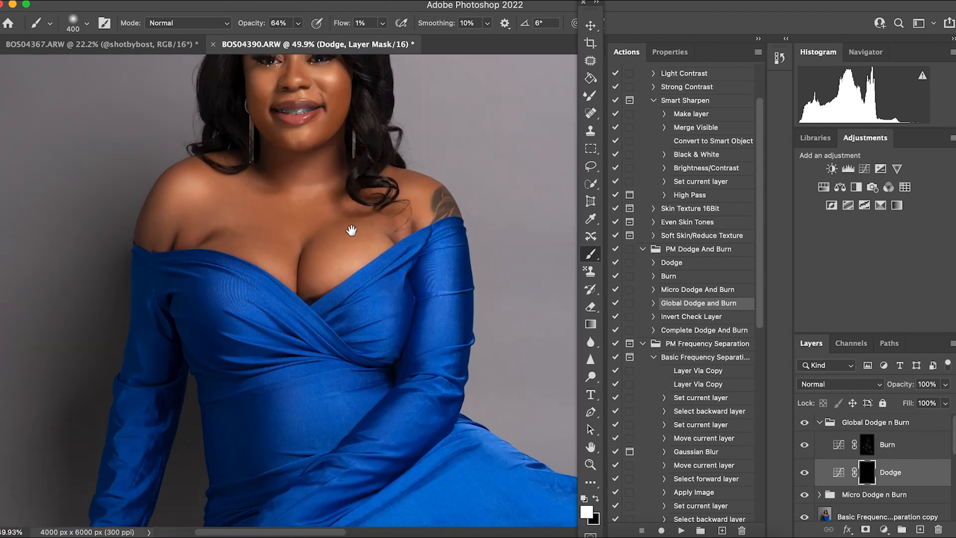
drag(358, 179, 363, 239)
key(bracketleft)
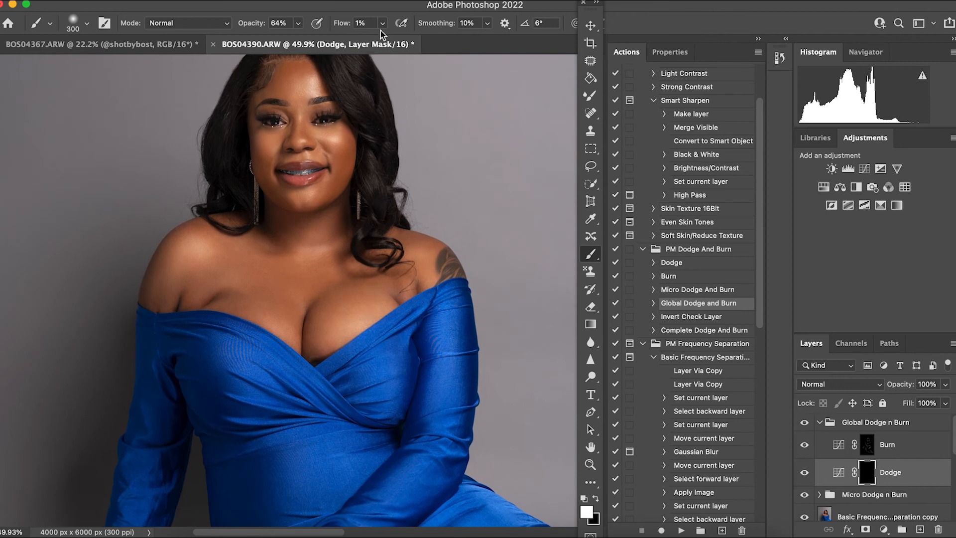
click(383, 23)
drag(384, 42, 386, 42)
key(bracketleft)
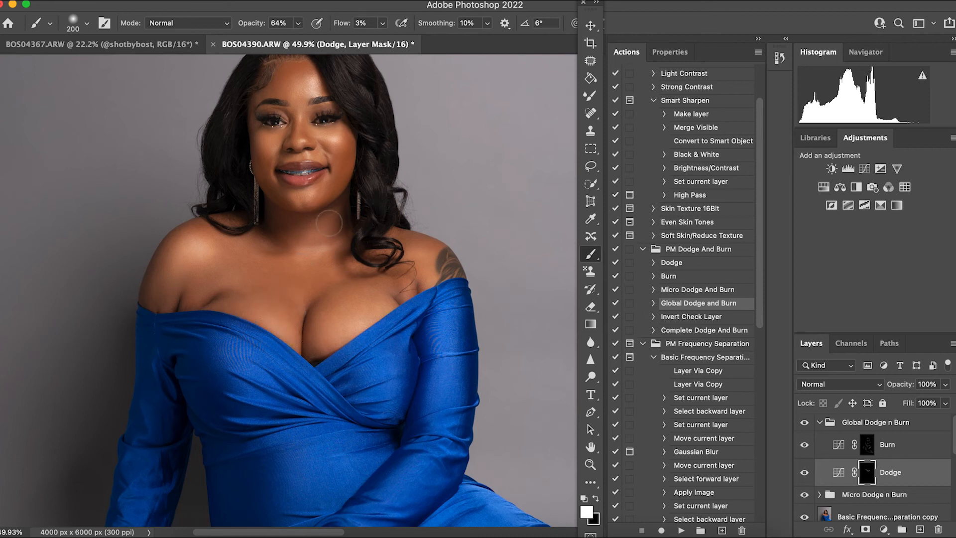
Step: Dodge the finer facial highlights with brush sizes 125 down to 50, and compare the image with and without the Global Dodge n Burn group
key(bracketleft)
key(bracketleft)
scroll(288, 291, up, 1)
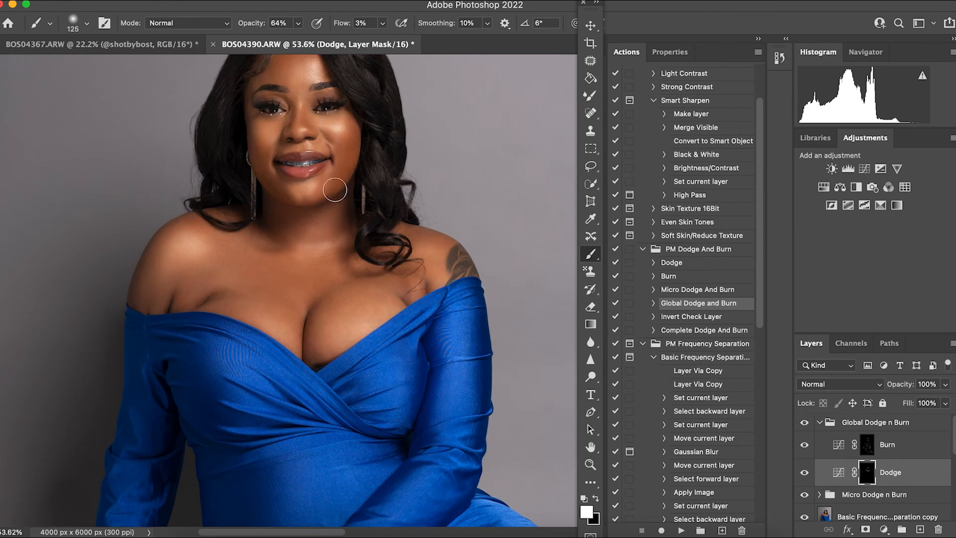
scroll(330, 186, up, 3)
scroll(336, 171, up, 4)
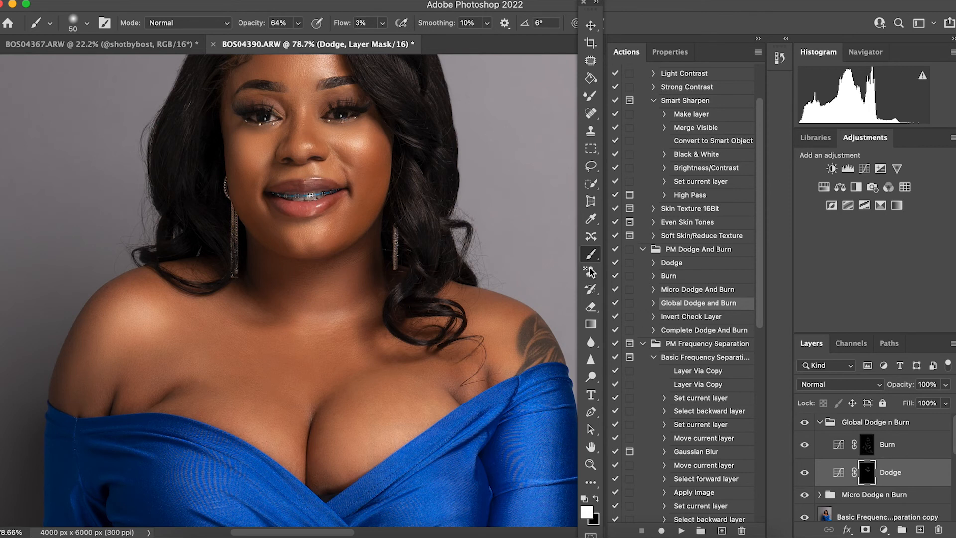
click(806, 423)
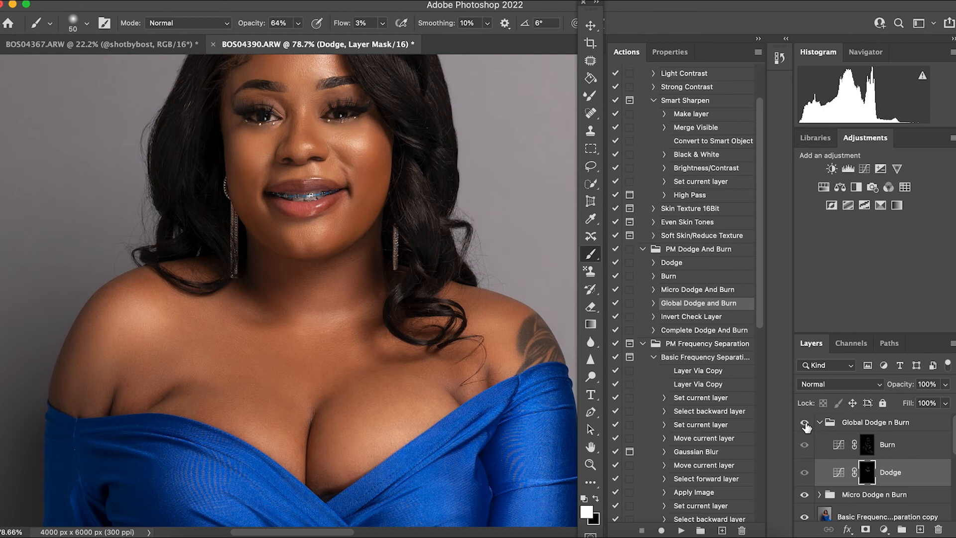
click(806, 423)
Step: Continue brightening the face and hair highlights on the Dodge mask, varying the brush size between 80 and 150
drag(381, 194, 404, 268)
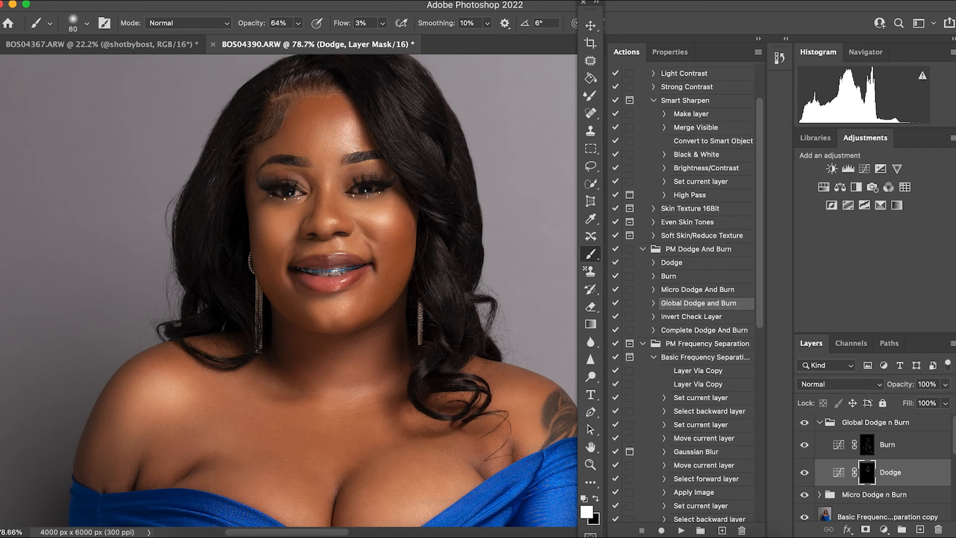
scroll(423, 150, down, 3)
key(bracketright)
key(bracketright)
key(bracketright)
key(bracketright)
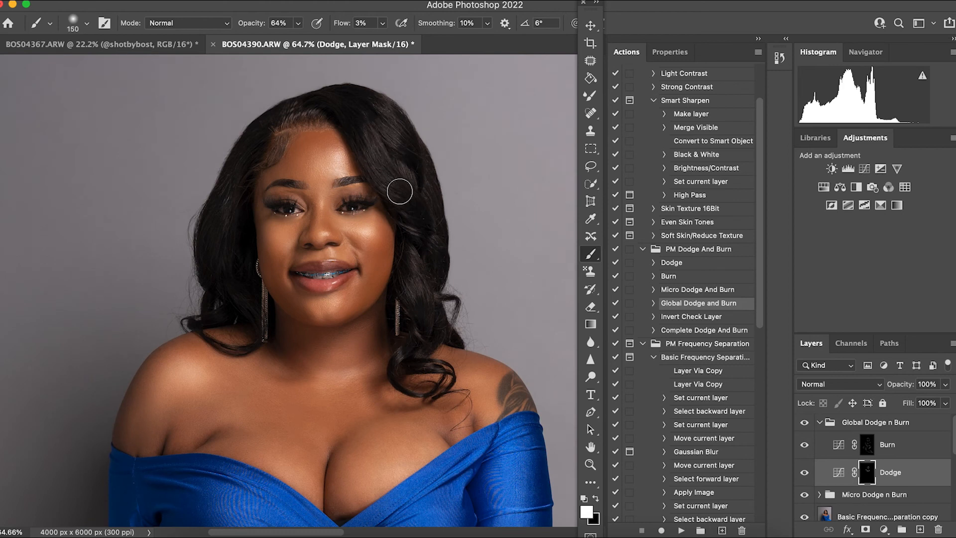
key(bracketleft)
key(bracketleft)
key(bracketleft)
Step: Burn around the hair on the Burn mask at brush size 125, check the group's effect and collapse the Global Dodge n Burn group
key(alt+bracketright)
key(bracketright)
key(bracketright)
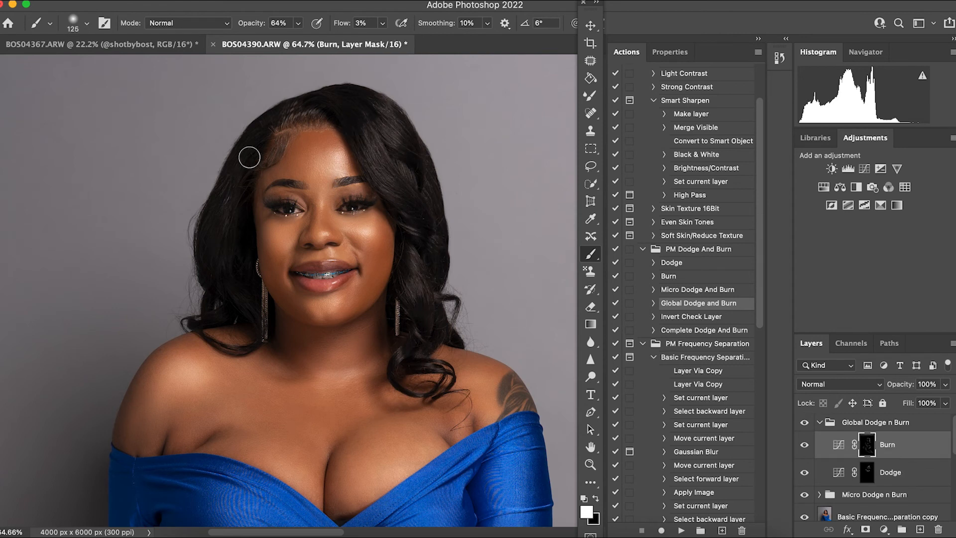
scroll(319, 279, down, 6)
scroll(459, 324, up, 3)
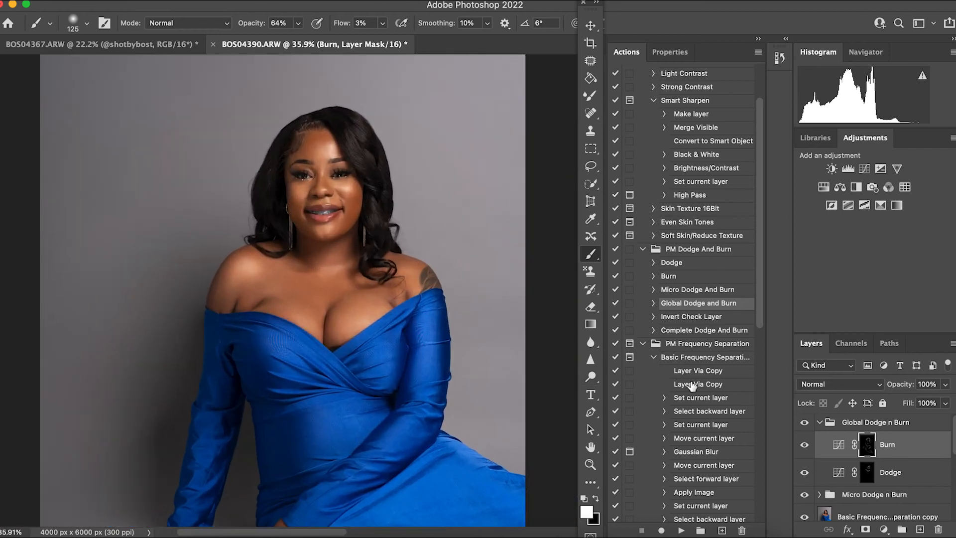
click(804, 423)
click(819, 422)
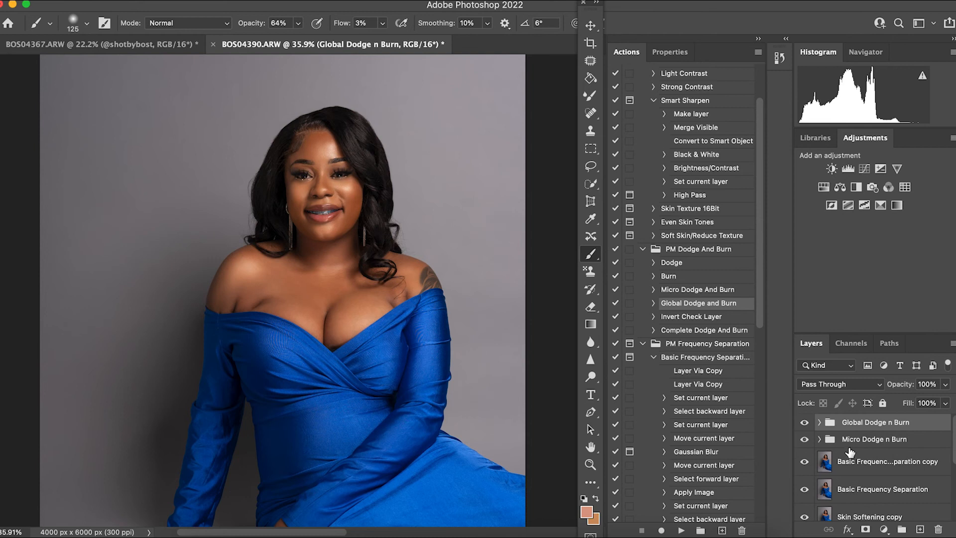
Step: Run the Skin Softening action above the Basic Frequency Separation copy layer with a High Pass radius of 10.1 pixels and a reduced Gaussian Blur
scroll(849, 454, down, 1)
click(849, 454)
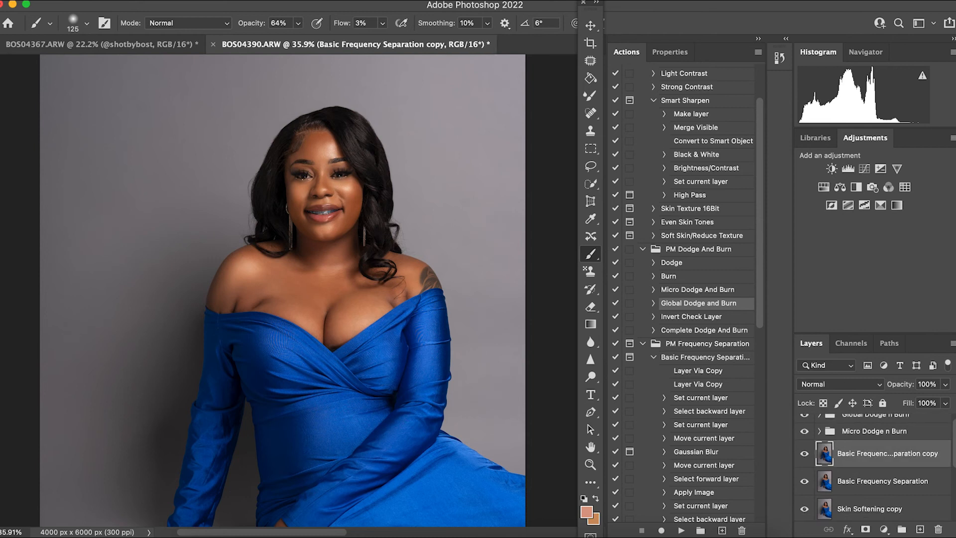
scroll(695, 381, down, 10)
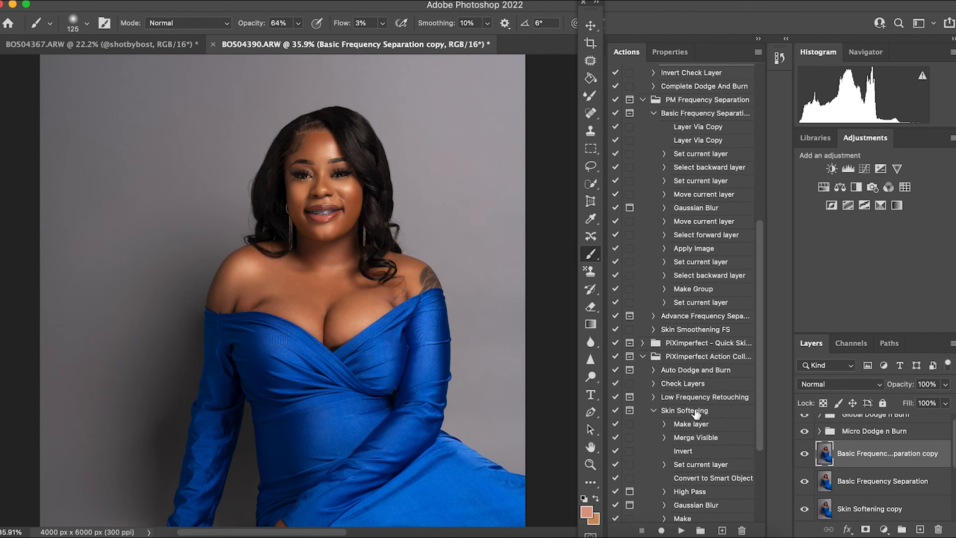
click(695, 411)
click(681, 529)
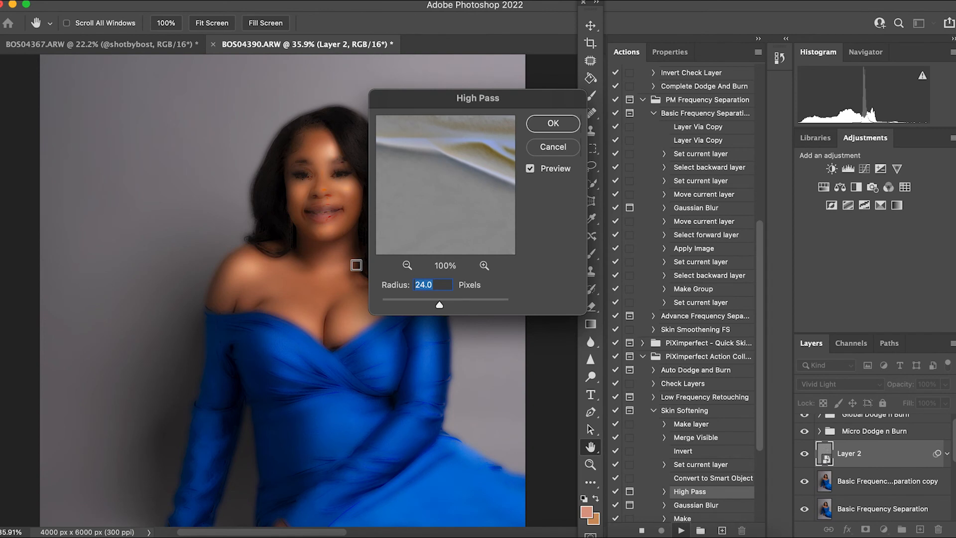
drag(439, 306, 432, 305)
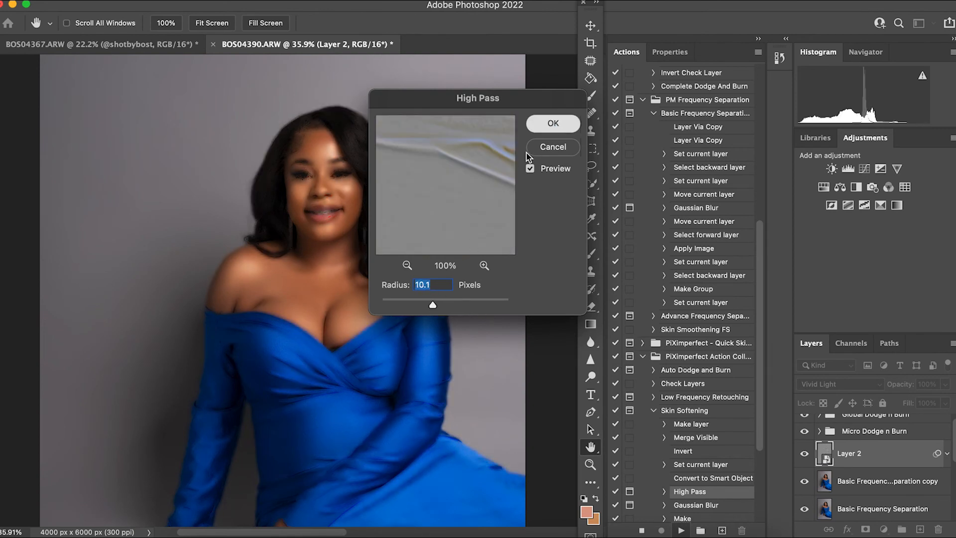
key(Return)
drag(491, 279, 482, 277)
key(Return)
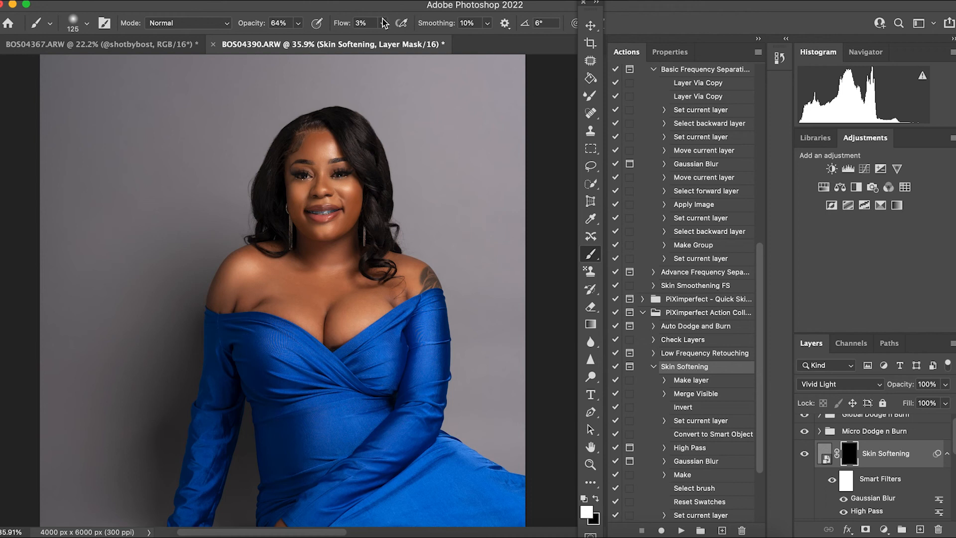
Step: Paint the softening onto the face and chest skin through the Skin Softening mask with brush sizes 175 and 125
scroll(324, 319, up, 3)
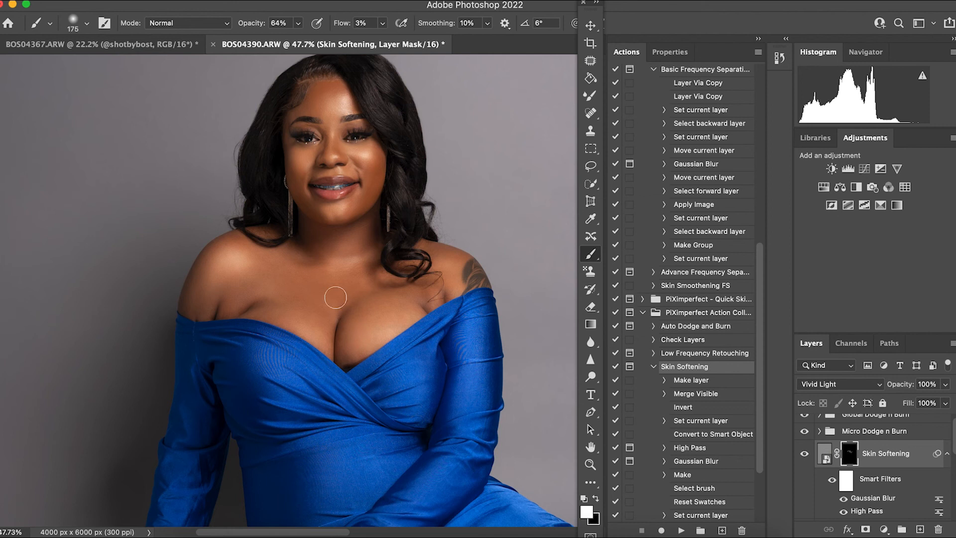
scroll(322, 124, up, 3)
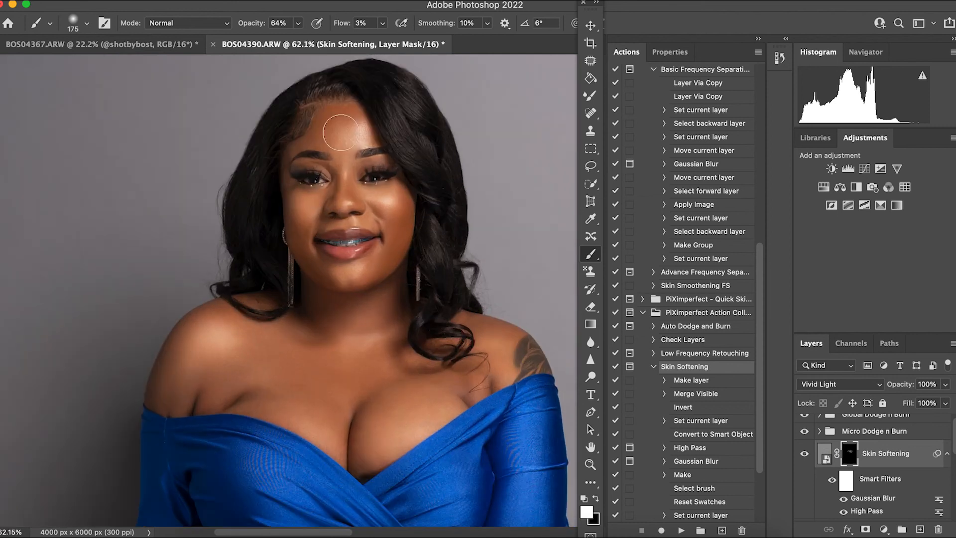
key(bracketleft)
key(bracketleft)
scroll(323, 128, up, 4)
scroll(310, 185, down, 3)
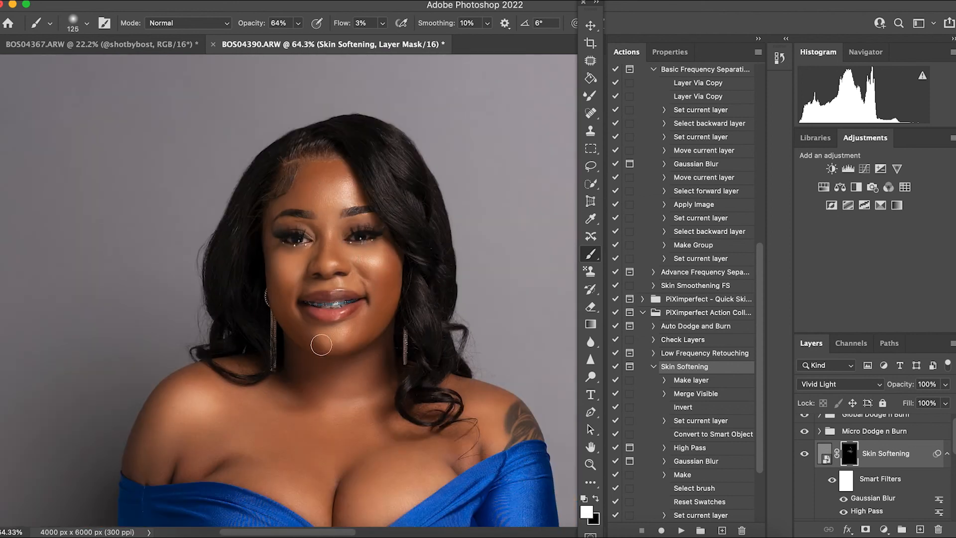
scroll(390, 305, down, 5)
scroll(307, 340, up, 5)
mouse_move(306, 341)
mouse_down()
mouse_move(320, 335)
mouse_move(283, 355)
mouse_up()
scroll(414, 246, down, 4)
scroll(304, 233, up, 4)
scroll(259, 378, down, 3)
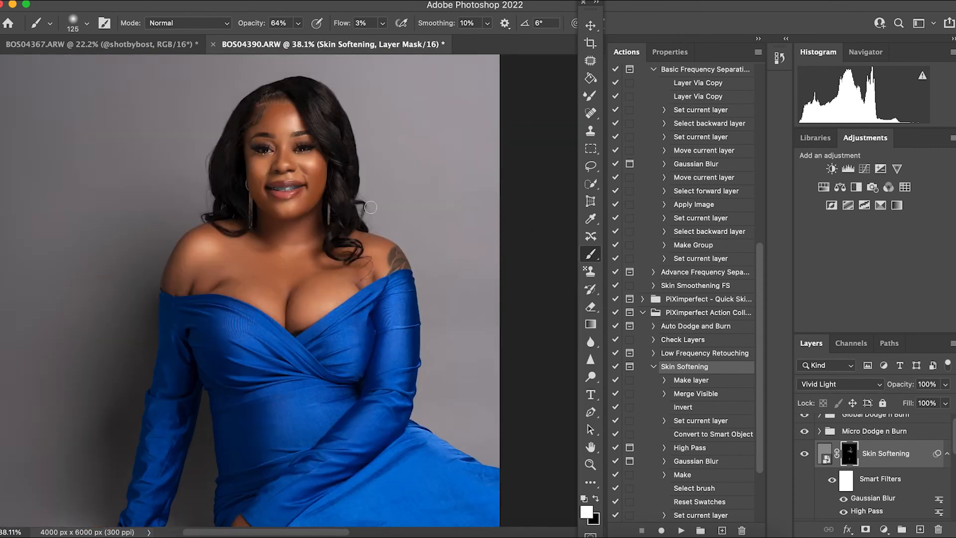
Step: Merge the Skin Softening layer with the Basic Frequency Separation copy layer
scroll(874, 478, down, 3)
click(871, 482)
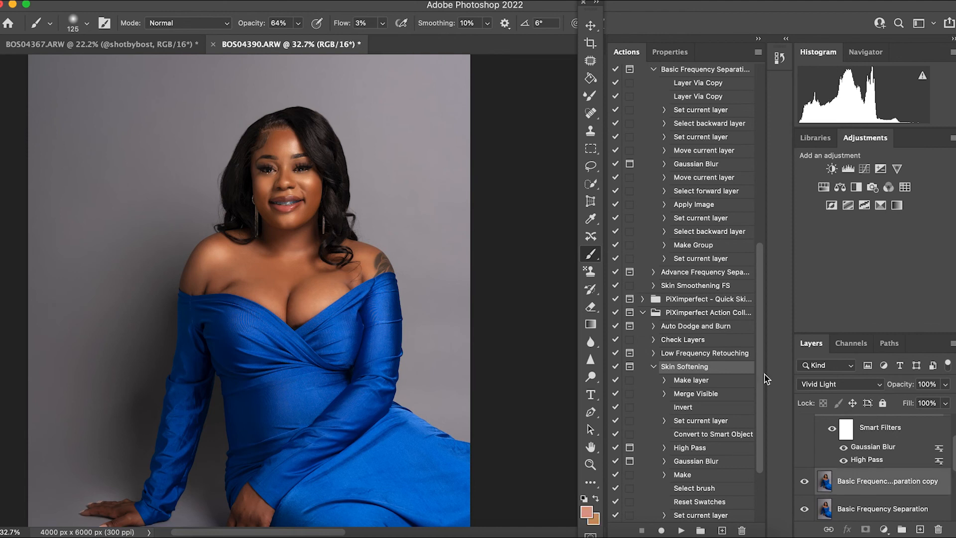
right_click(866, 478)
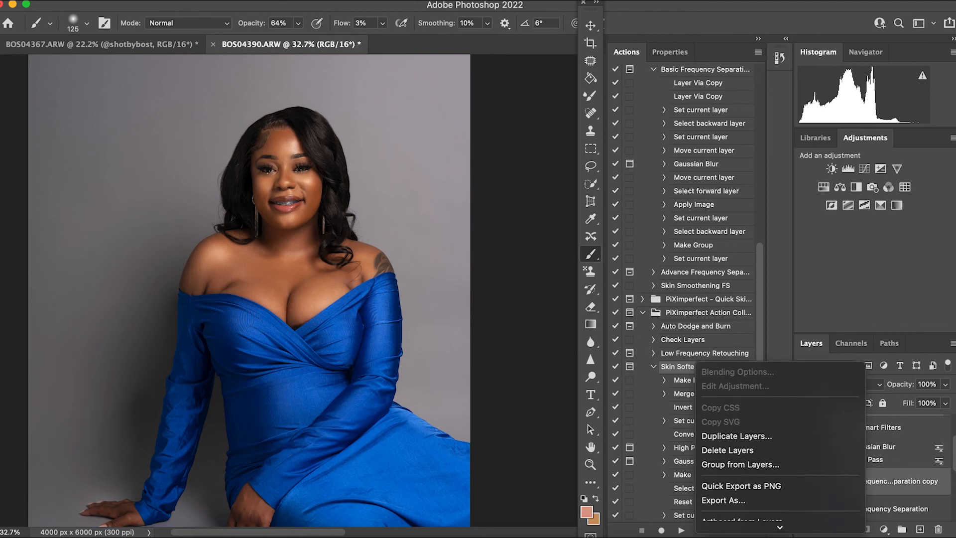
scroll(730, 397, down, 10)
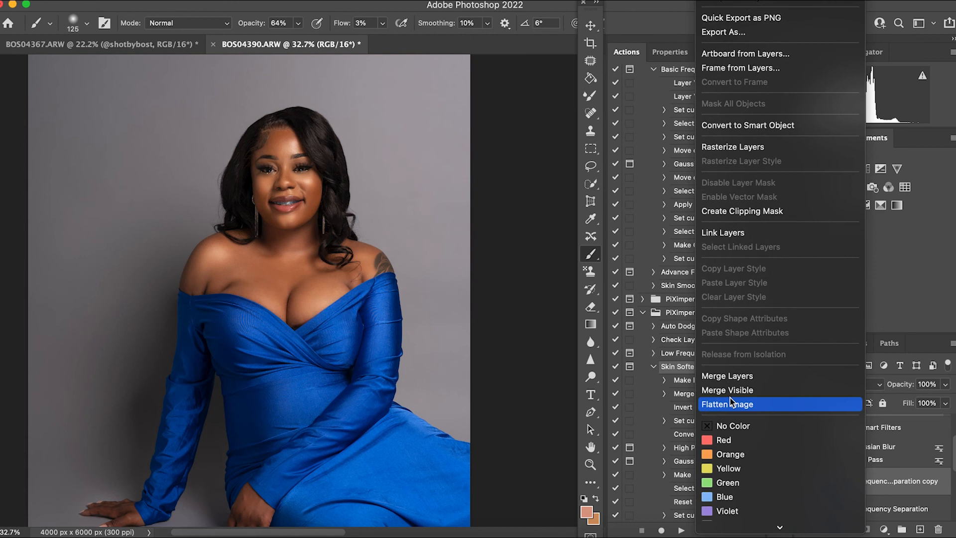
click(727, 376)
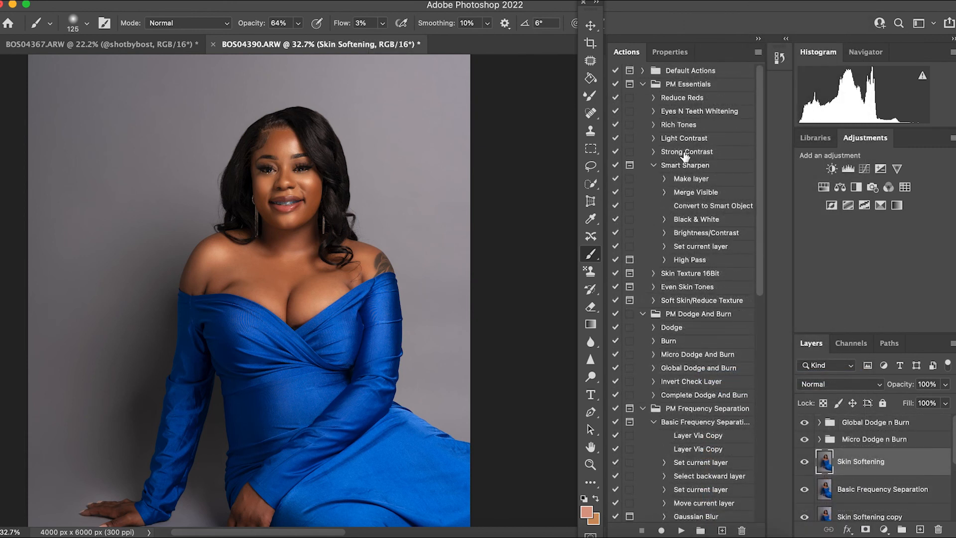
Step: Run the Light Contrast action above the merged Skin Softening layer and compare the image with and without it
click(688, 141)
click(681, 530)
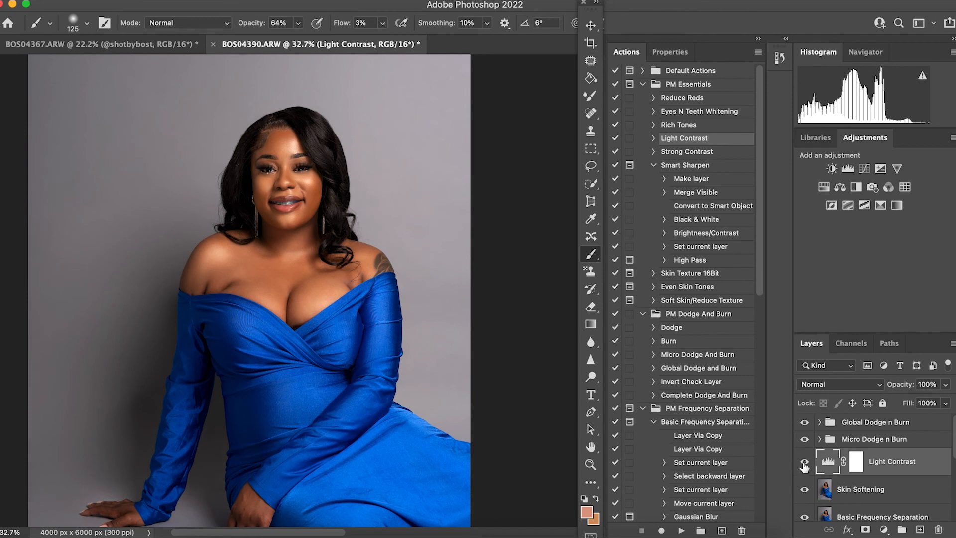
click(804, 462)
click(805, 463)
scroll(308, 296, down, 3)
scroll(368, 302, up, 1)
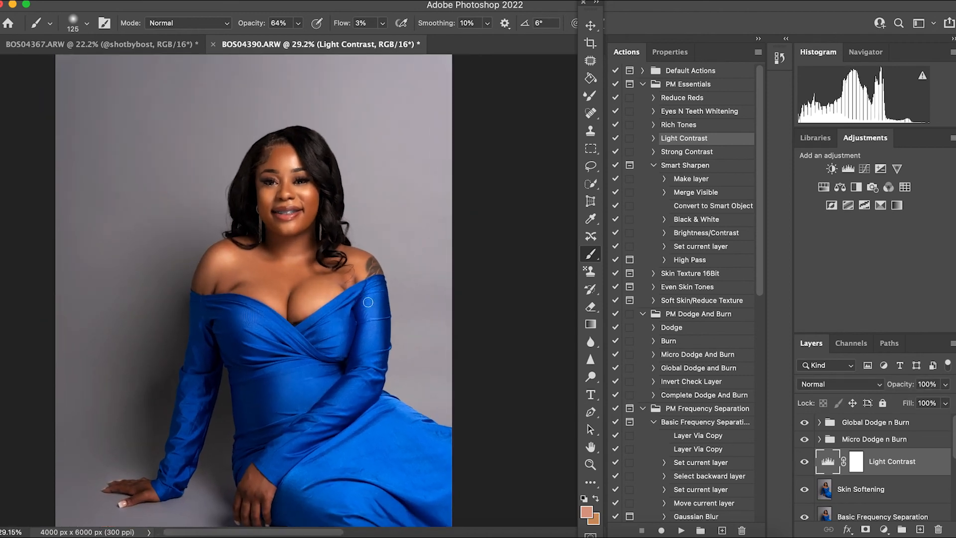
Step: Copy the Selective Color 2, Selective Color 1 and Color Lookup 1 layers from BOS04367 into BOS04390 above Light Contrast, and compare their effect
click(168, 52)
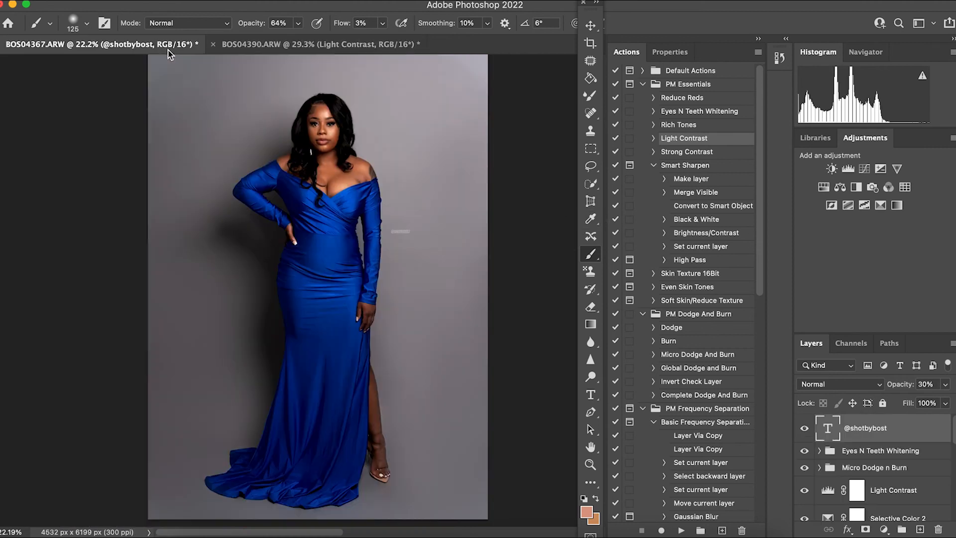
scroll(899, 491, down, 3)
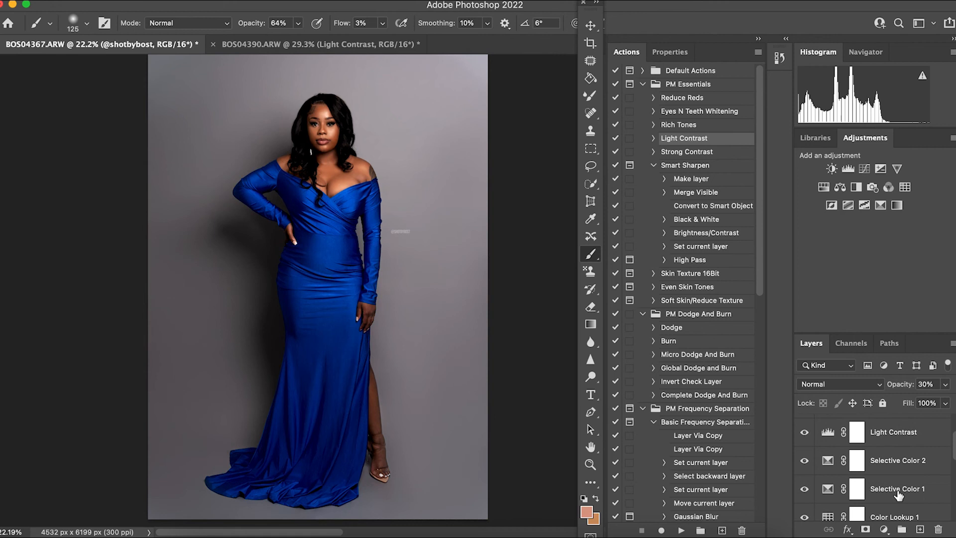
click(894, 467)
scroll(889, 493, down, 1)
shift+click(879, 498)
drag(879, 498, 359, 199)
drag(804, 427, 804, 455)
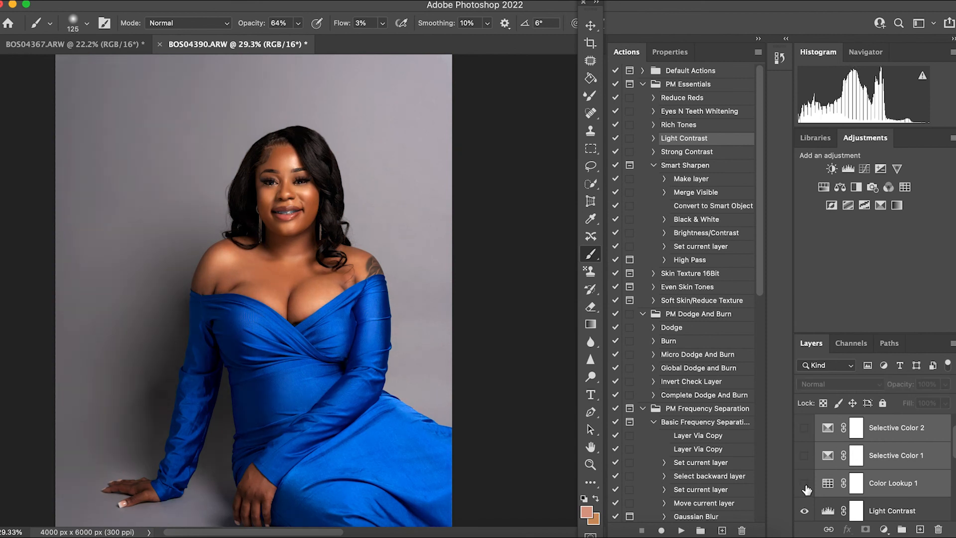
click(806, 460)
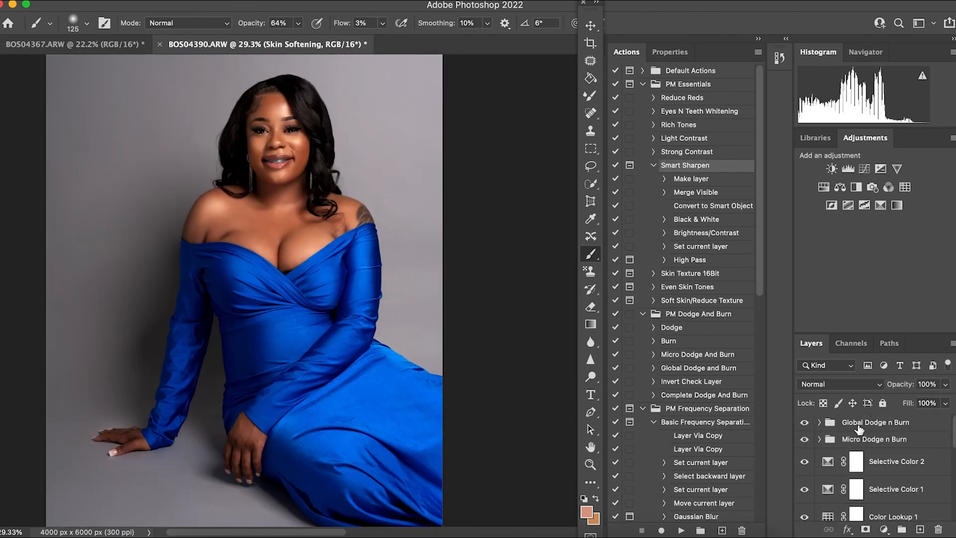
Step: Run the Eyes N Teeth Whitening action above the Global Dodge n Burn group and target its Photo Filter 1 layer mask
click(860, 428)
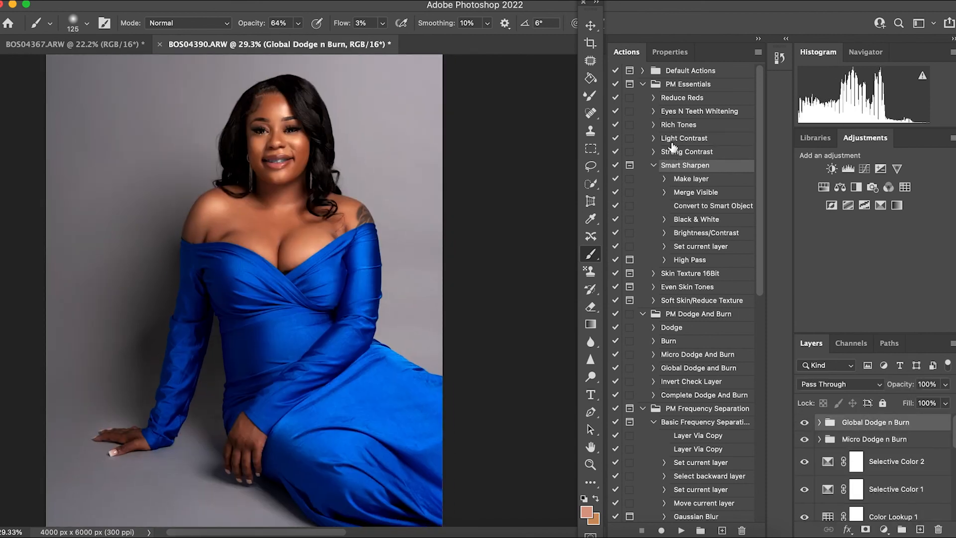
click(678, 112)
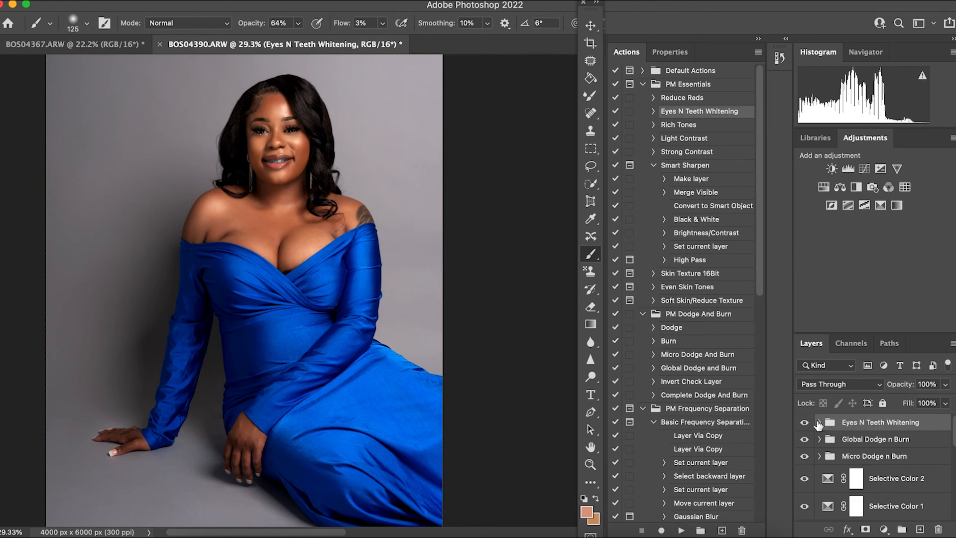
click(866, 499)
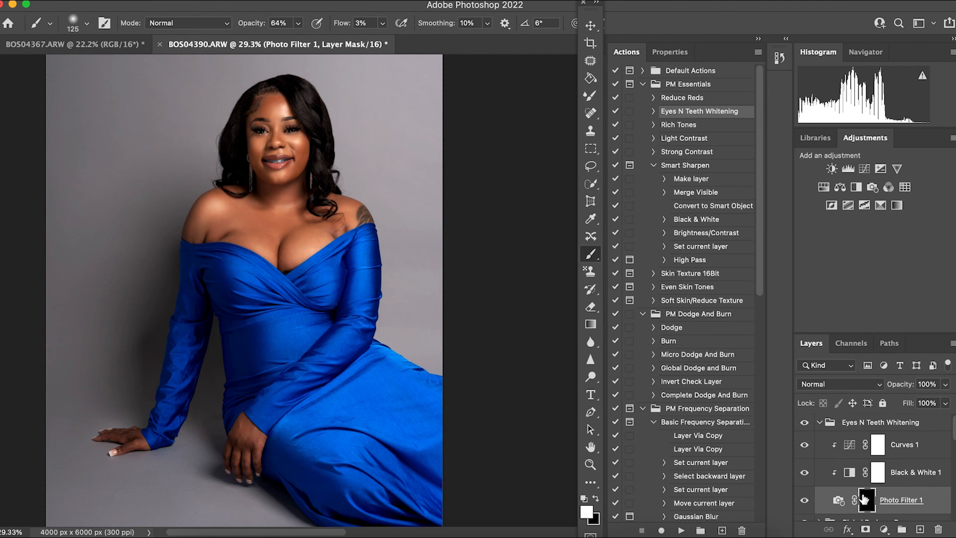
Step: Brush white over the teeth on the Photo Filter 1 mask with brush size 45 and 5% flow
key(j)
click(591, 256)
click(382, 23)
drag(382, 39, 384, 39)
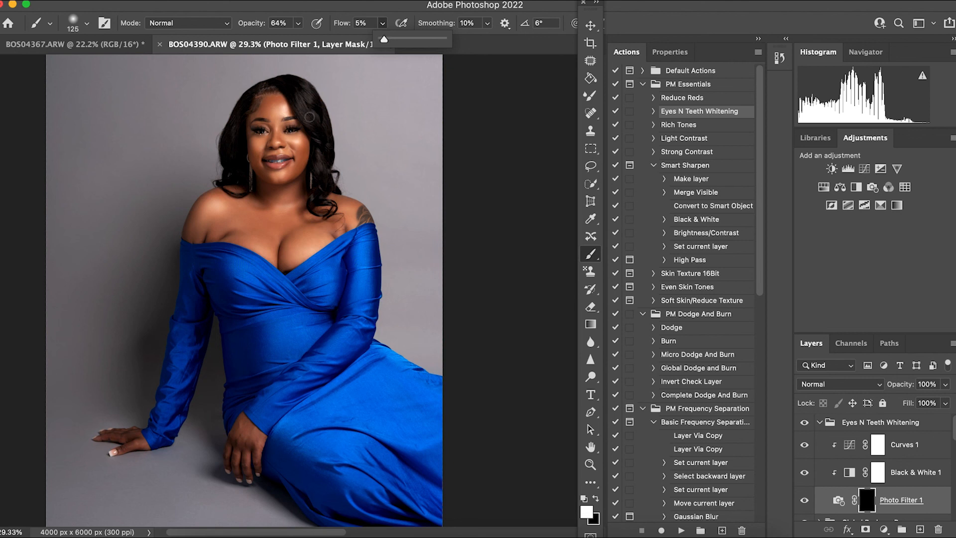
scroll(309, 117, up, 1)
scroll(297, 131, up, 2)
drag(353, 180, 371, 339)
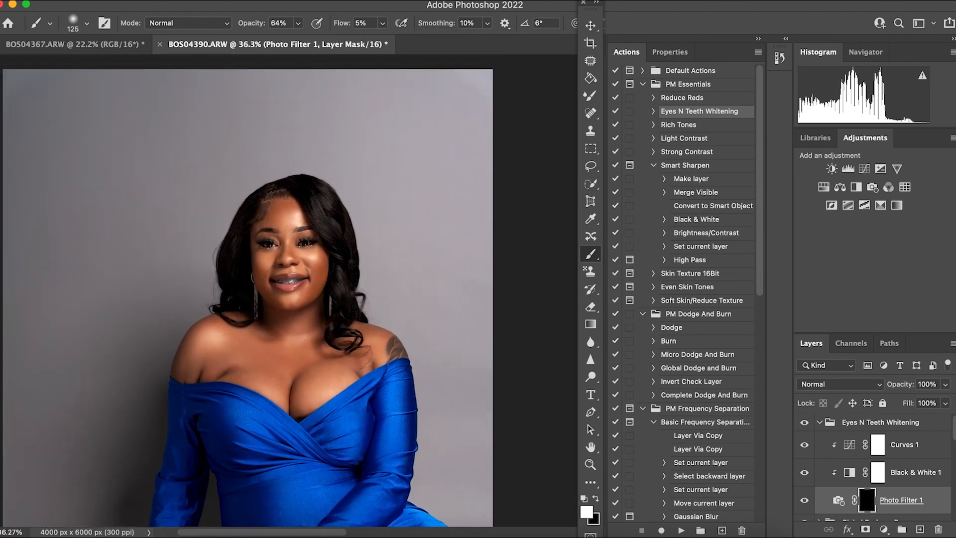
scroll(342, 285, up, 4)
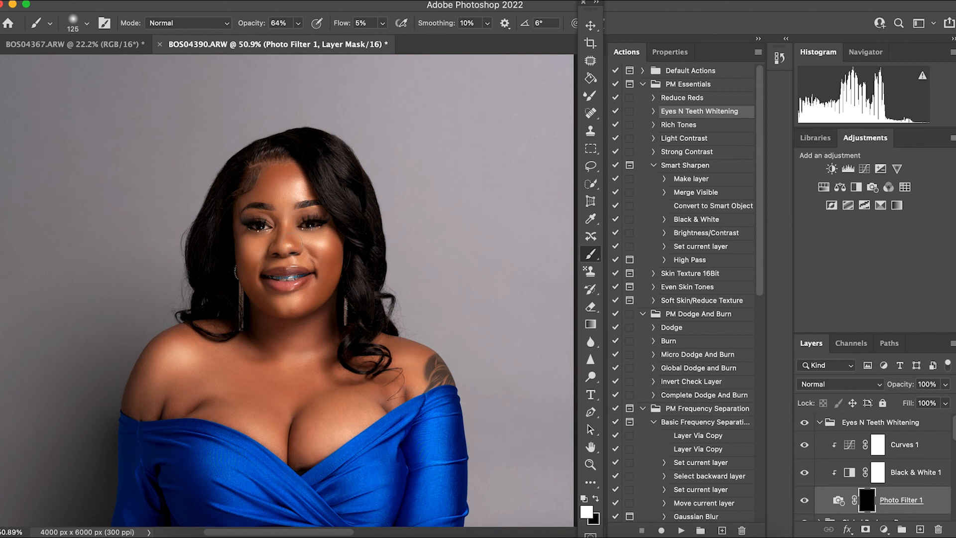
scroll(289, 285, up, 4)
key(bracketleft)
key(bracketleft)
key(bracketleft)
key(bracketleft)
key(bracketleft)
key(bracketleft)
key(bracketleft)
mouse_move(271, 271)
mouse_down()
mouse_move(307, 268)
mouse_move(255, 272)
mouse_move(307, 264)
mouse_up()
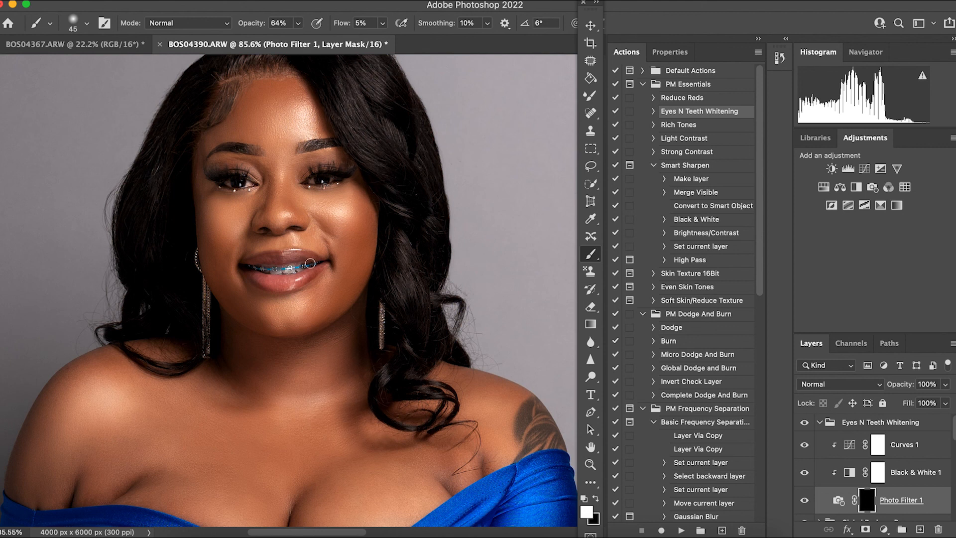
Step: Brighten the whites of both eyes on the Photo Filter 1 mask with brush size 30
key(bracketleft)
drag(314, 180, 331, 178)
drag(234, 184, 229, 184)
Step: Compare the face and full portrait with and without the Eyes N Teeth Whitening group, and collapse the group
scroll(420, 180, down, 6)
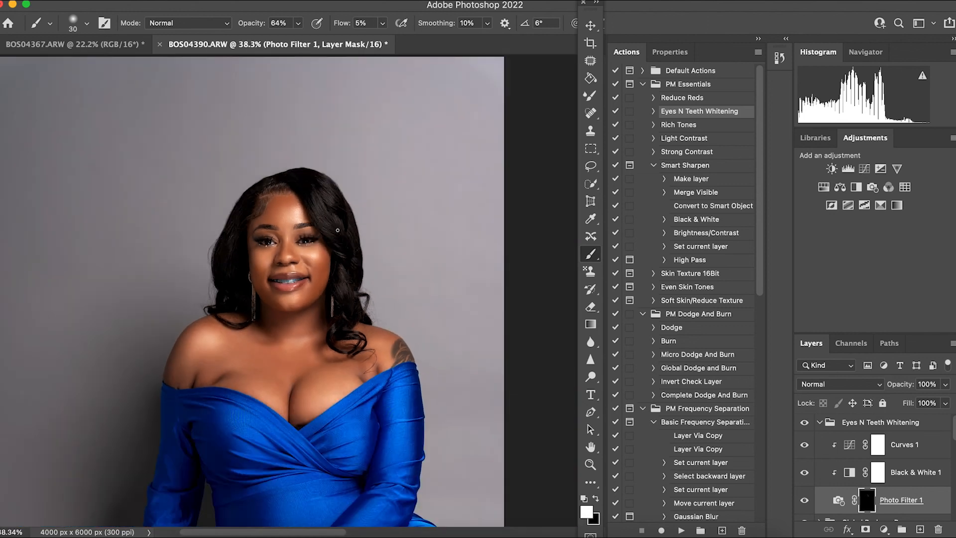
scroll(338, 230, up, 6)
scroll(319, 185, down, 3)
click(805, 424)
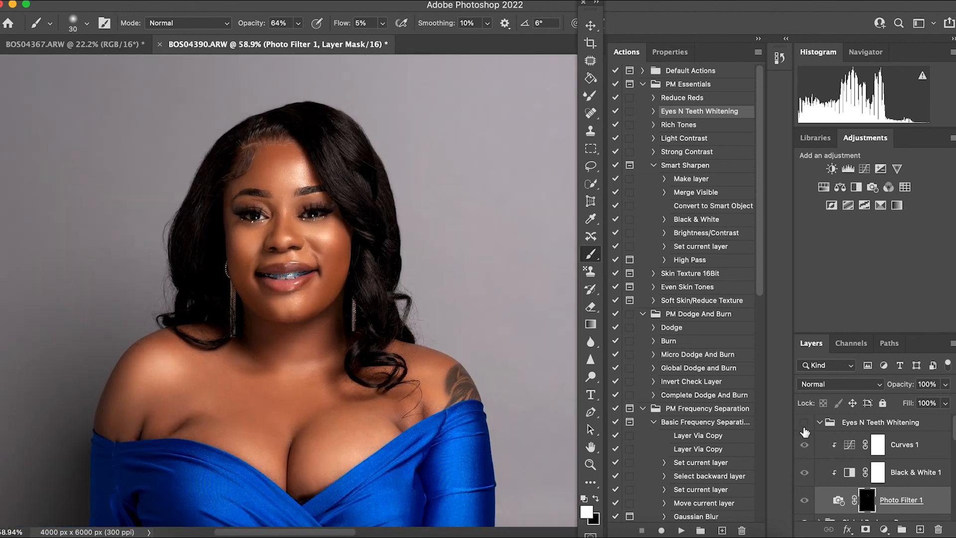
click(805, 424)
scroll(444, 356, down, 2)
scroll(444, 357, down, 3)
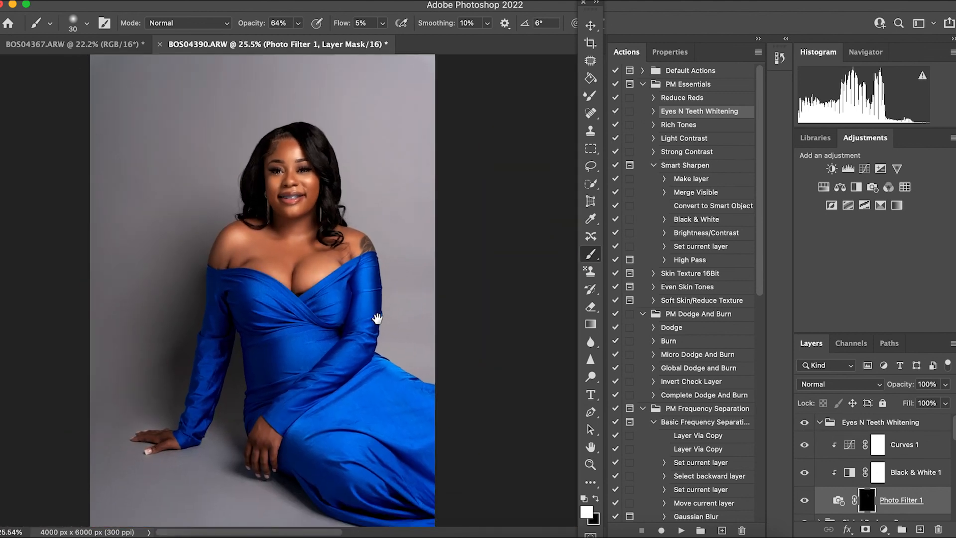
click(819, 422)
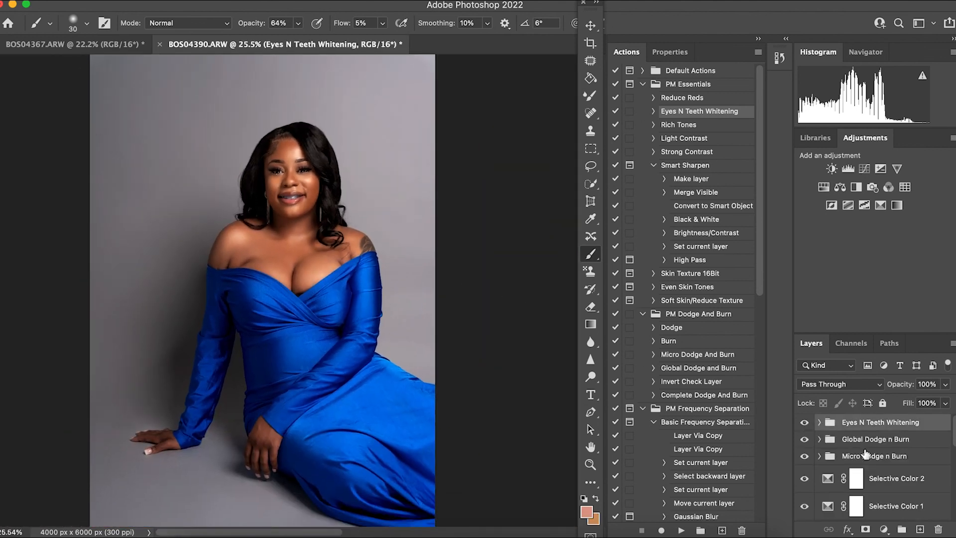
Step: Run the Smart Sharpen action on the Skin Softening layer with a High Pass radius of 1 pixel, and compare the sharpening effect
scroll(865, 480, down, 3)
scroll(865, 480, down, 1)
click(865, 493)
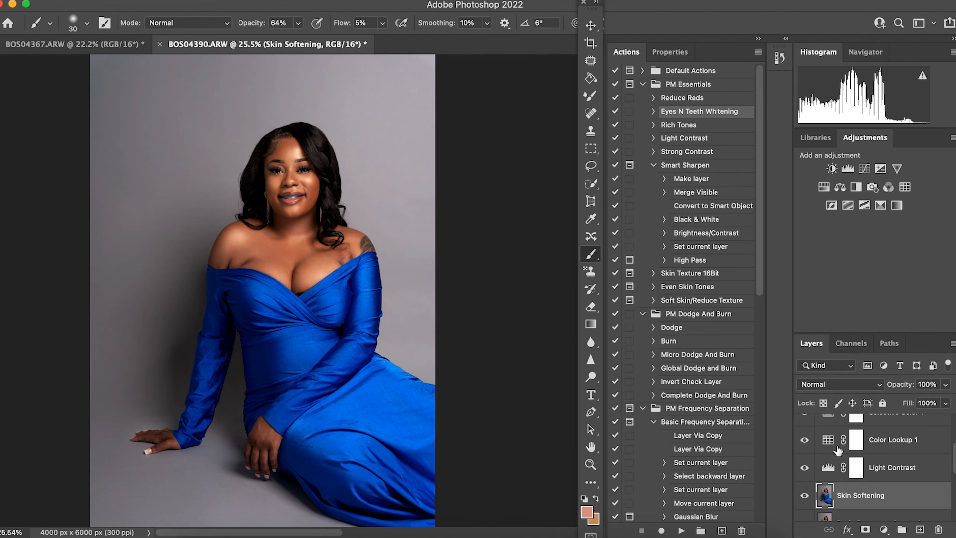
click(681, 531)
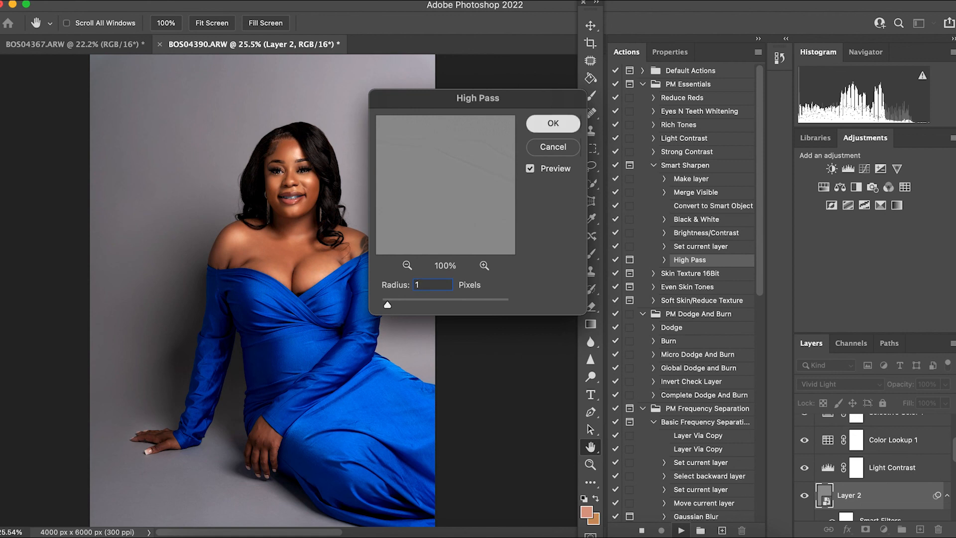
key(Return)
key(b)
scroll(291, 292, up, 2)
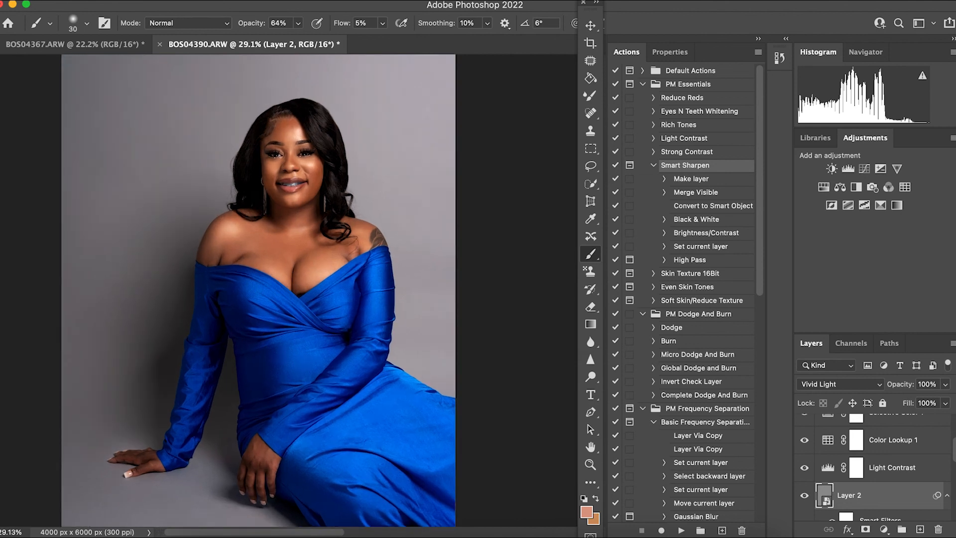
scroll(291, 291, up, 3)
scroll(291, 291, up, 2)
click(804, 495)
click(804, 496)
Step: Copy the watermark text layer from BOS04367 into BOS04390 above the Eyes N Teeth Whitening group
scroll(292, 291, down, 4)
scroll(874, 468, up, 5)
click(881, 423)
click(75, 45)
drag(867, 428, 183, 301)
Step: Nudge the watermark text right across the backdrop until it sits close to the blue sleeve, and deselect it
key(v)
key(shift+Right)
key(shift+Right)
key(shift+Right)
key(shift+Right)
key(shift+Right)
key(shift+Right)
key(shift+Right)
key(shift+Right)
key(shift+Right)
key(shift+Right)
key(shift+Right)
key(shift+Right)
key(shift+Right)
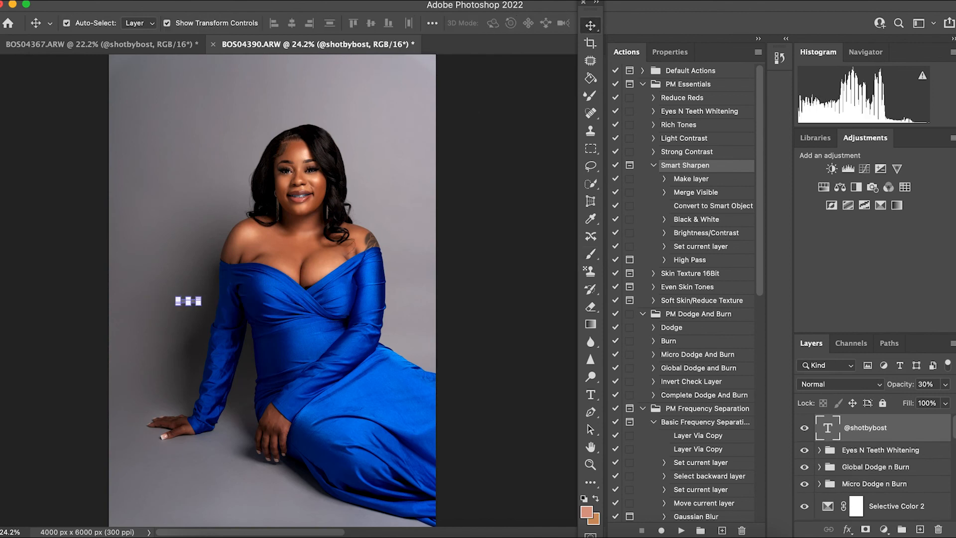
key(shift+Right)
click(498, 259)
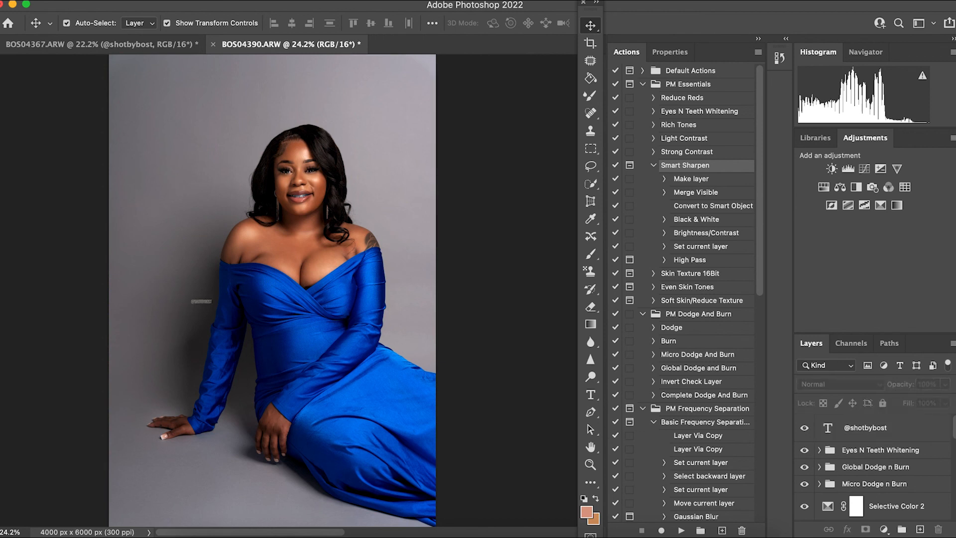
Step: Group all layers from the watermark text down to Layer 1, leaving only the Background outside the group
scroll(289, 294, down, 1)
scroll(871, 473, down, 5)
click(205, 300)
scroll(876, 468, down, 3)
shift+click(877, 479)
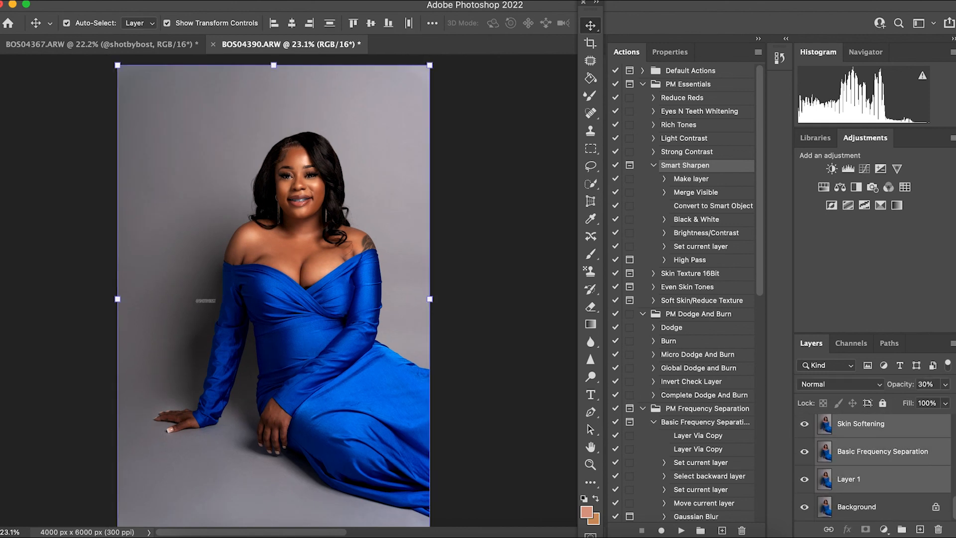
key(super+g)
click(872, 491)
click(854, 423)
Step: Compare the retouched portrait with the original by toggling the visibility of Group 1, examining the full frame and close-up
click(804, 423)
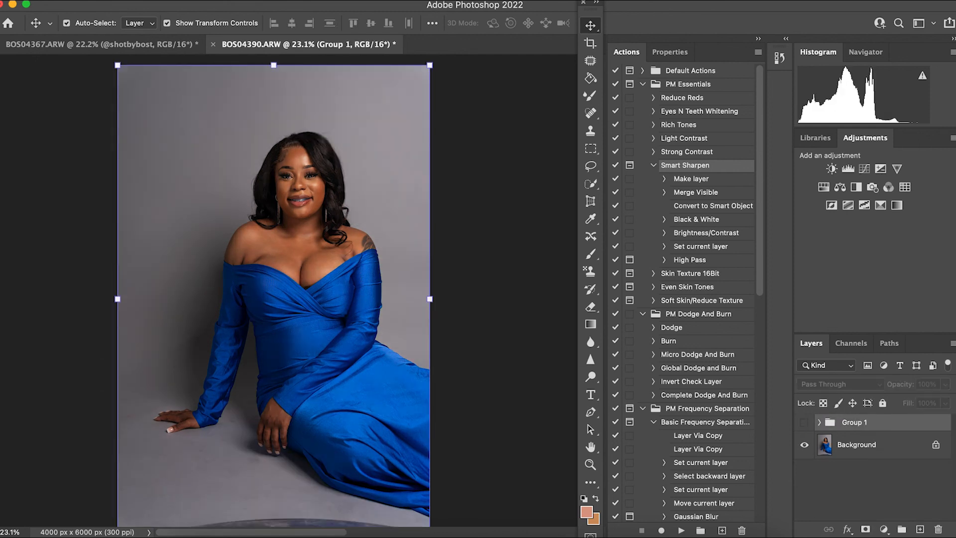
scroll(274, 290, down, 2)
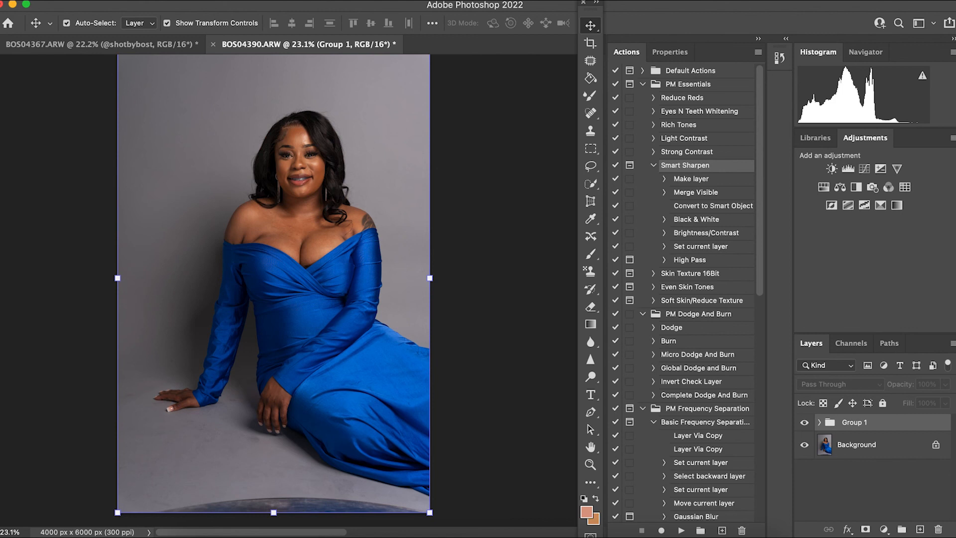
click(804, 422)
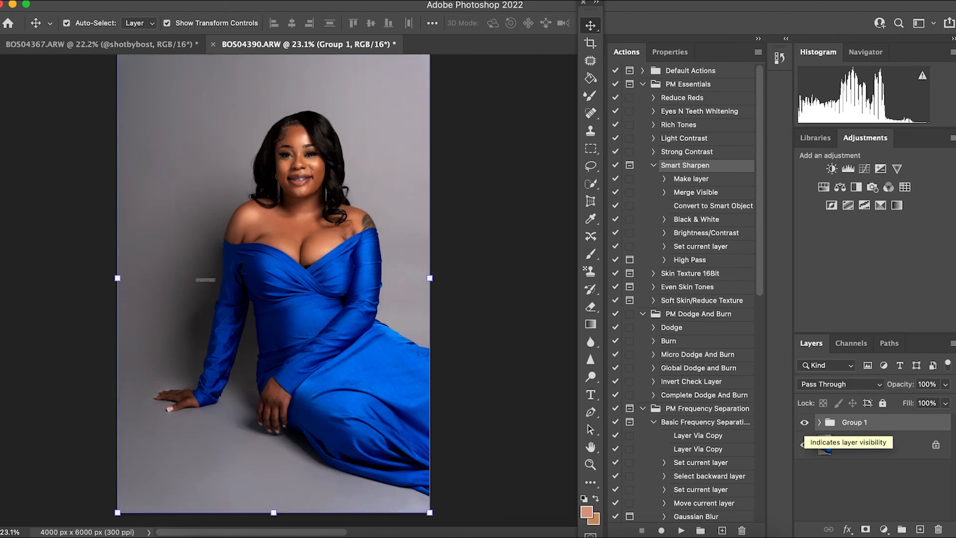
click(805, 422)
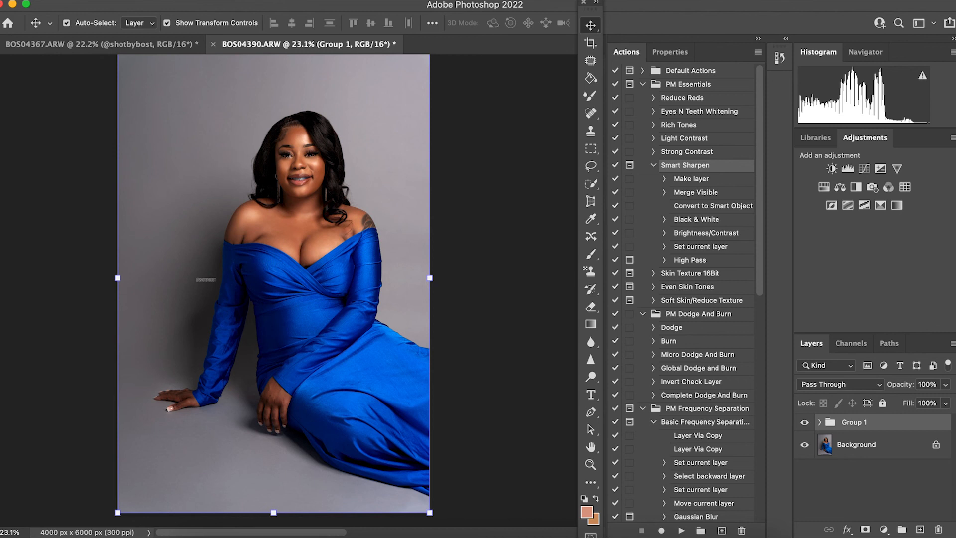
scroll(293, 290, up, 3)
scroll(293, 290, up, 3)
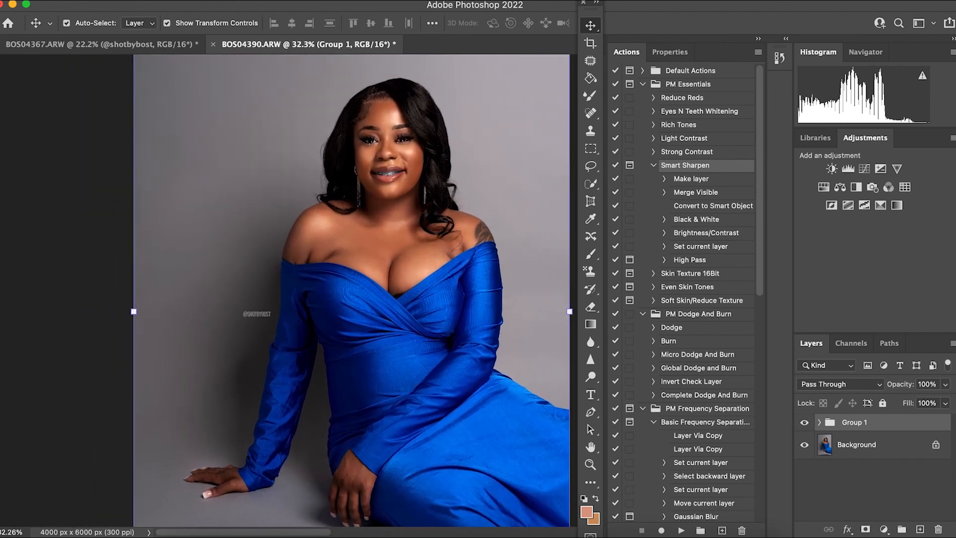
scroll(293, 290, right, 5)
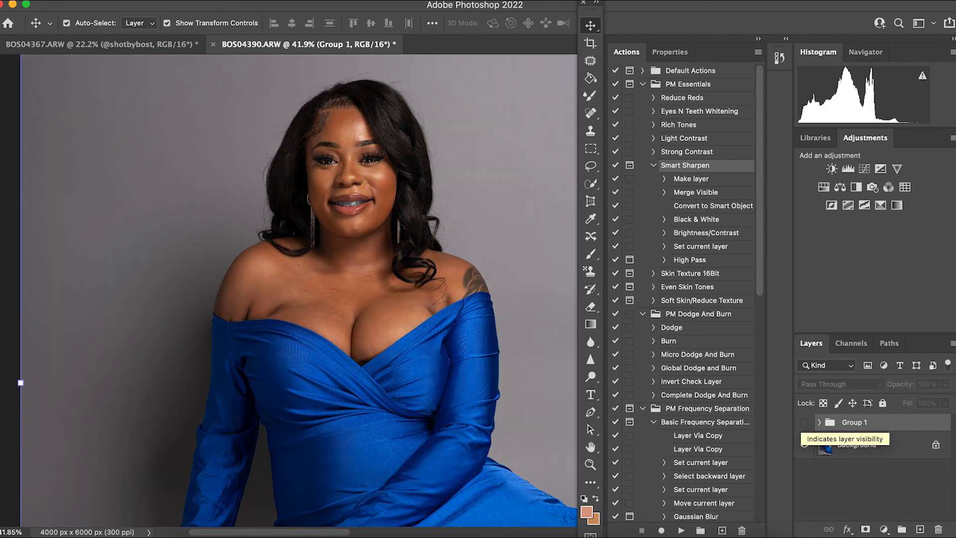
click(804, 422)
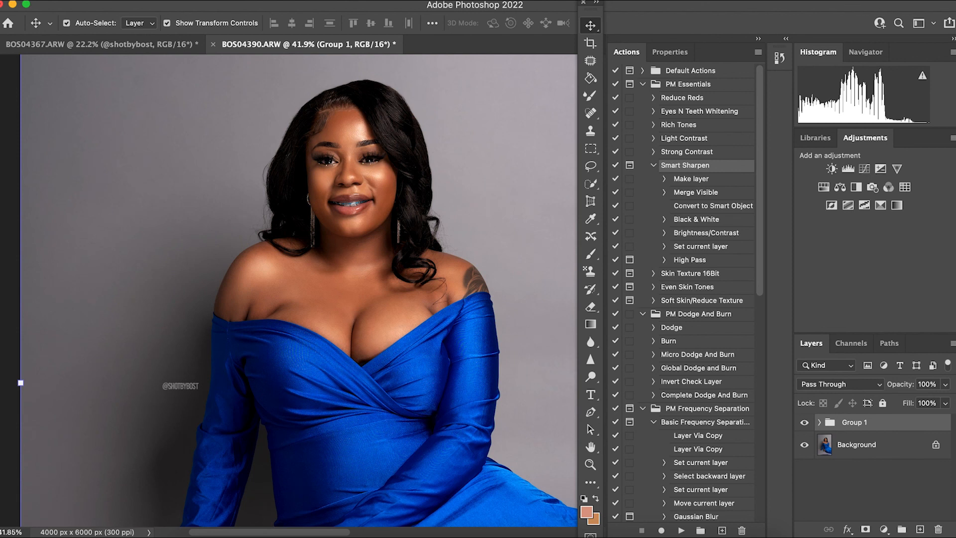
click(804, 422)
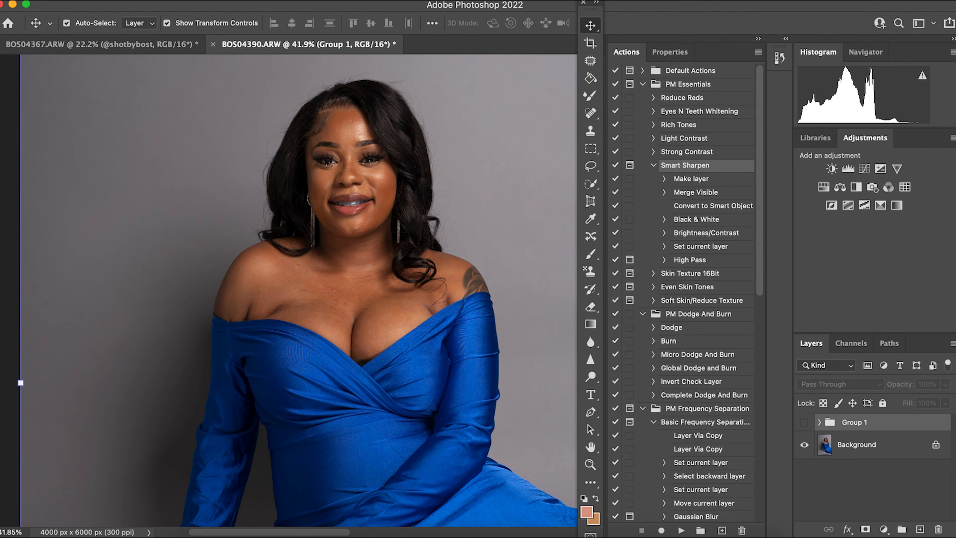
click(804, 422)
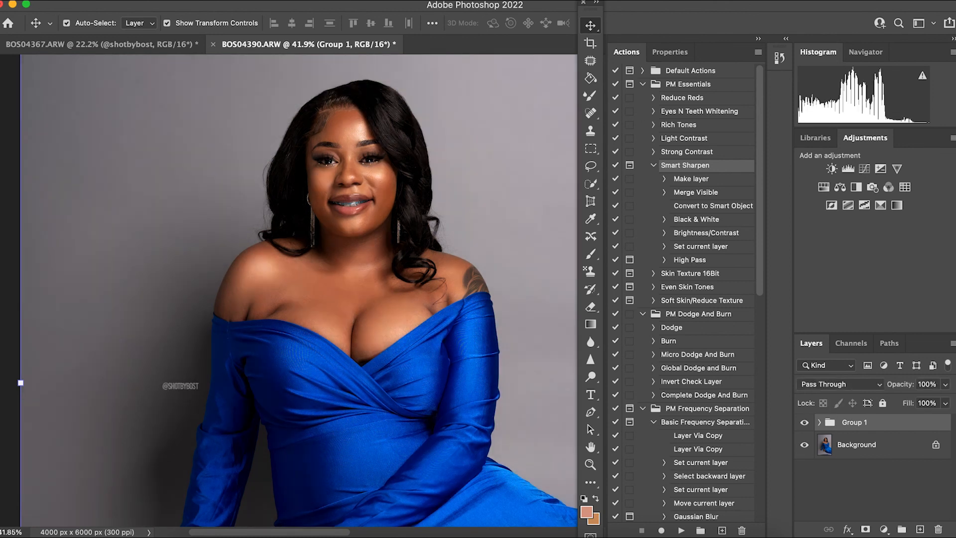
scroll(299, 289, down, 10)
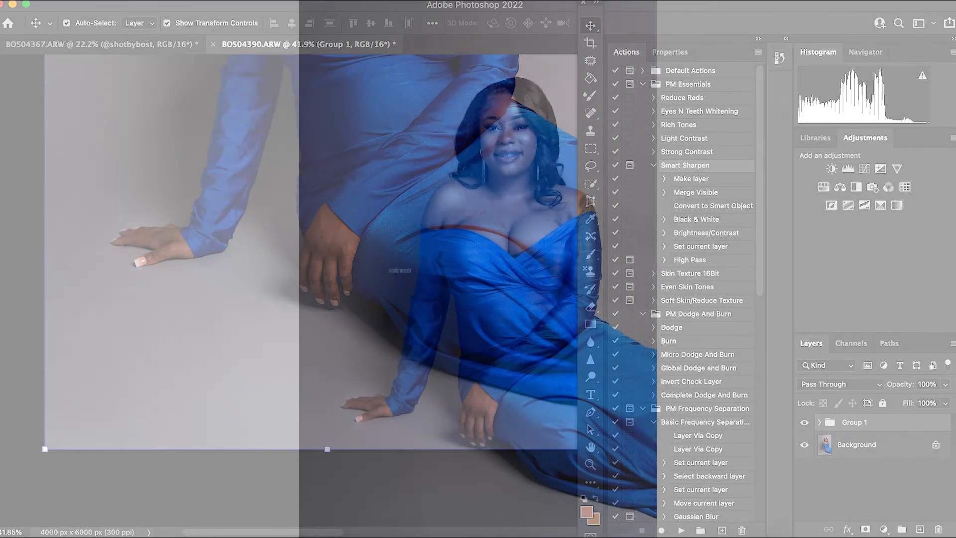